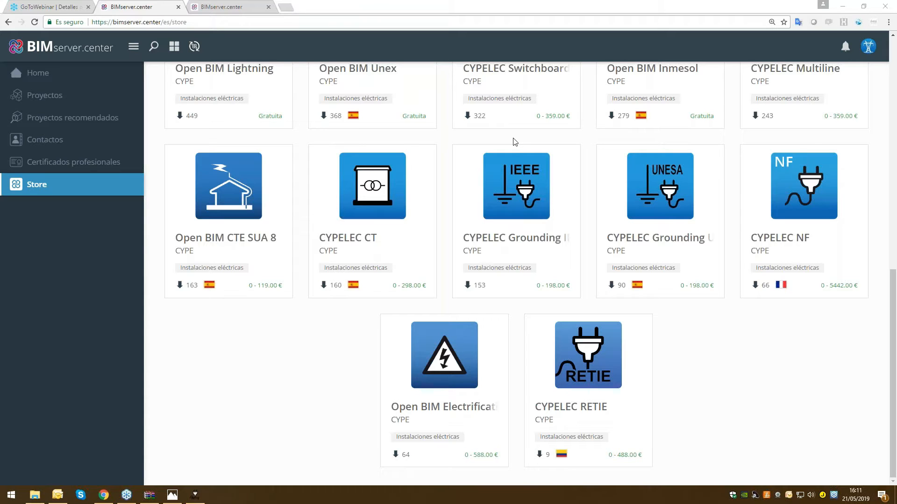
Open the CYPELEC RETIE page in the store, enlarge its single-line diagram screenshot, and review the program information
left_click(586, 347)
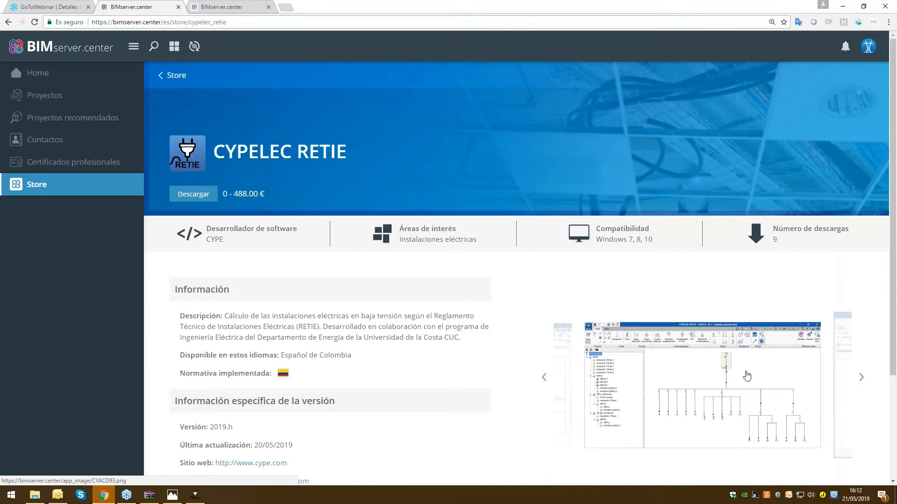
left_click(762, 404)
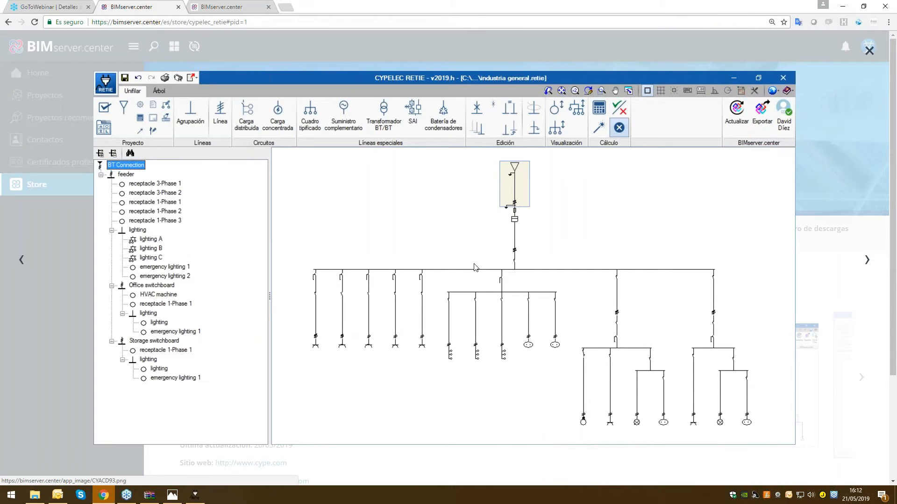
left_click(514, 46)
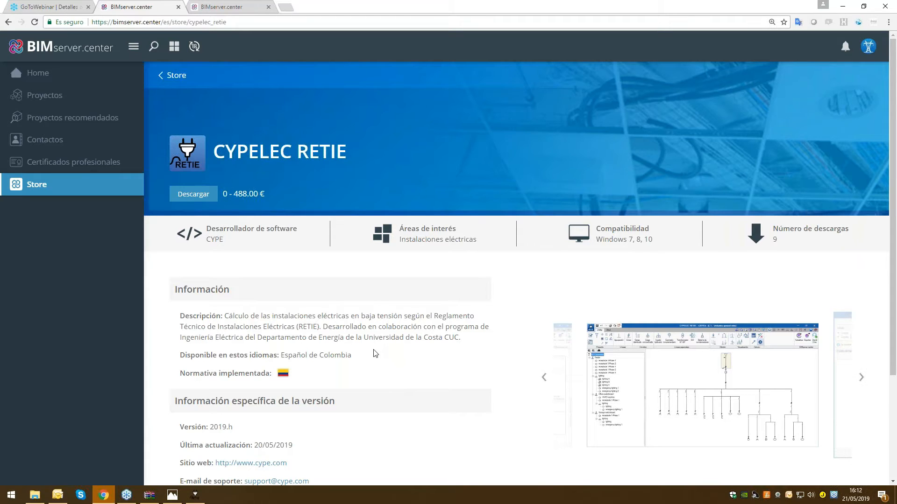
scroll(375, 354, "down", 1)
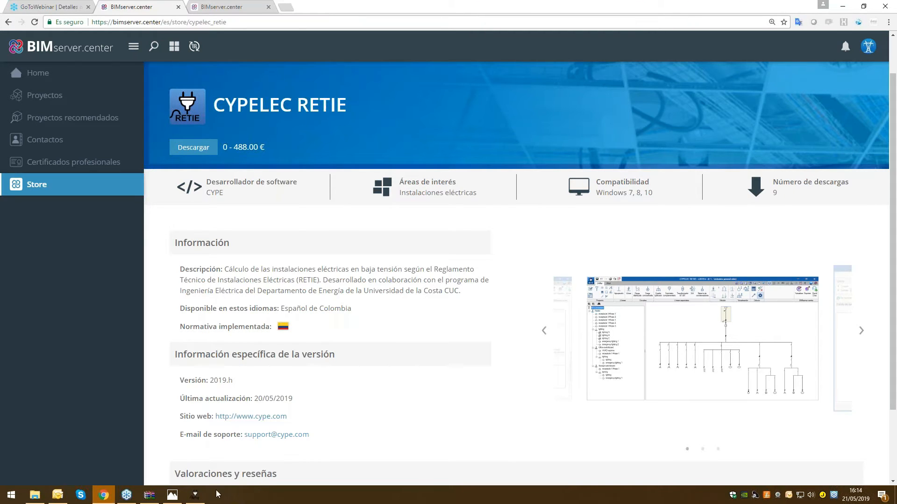
Switch to CYPELEC RETIE and examine the feeder's protections in the single-line diagram of the vivienda unifamiliar project
left_click(195, 495)
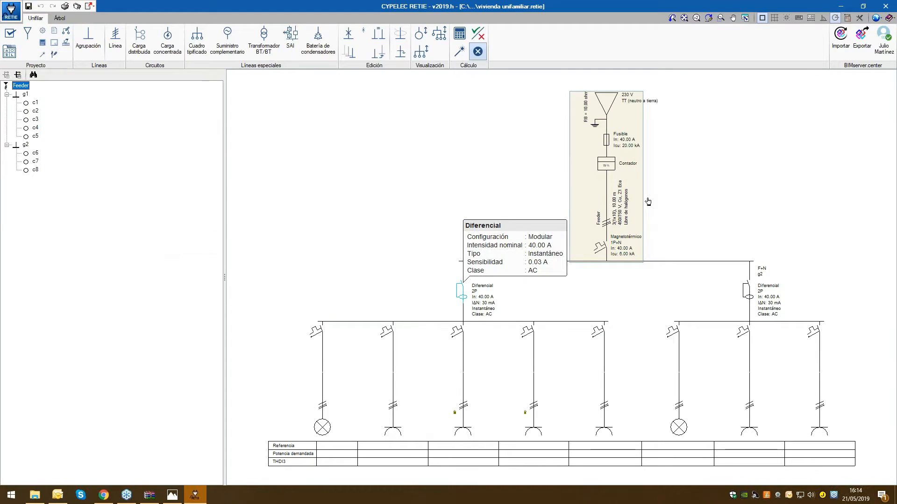
left_click(779, 59)
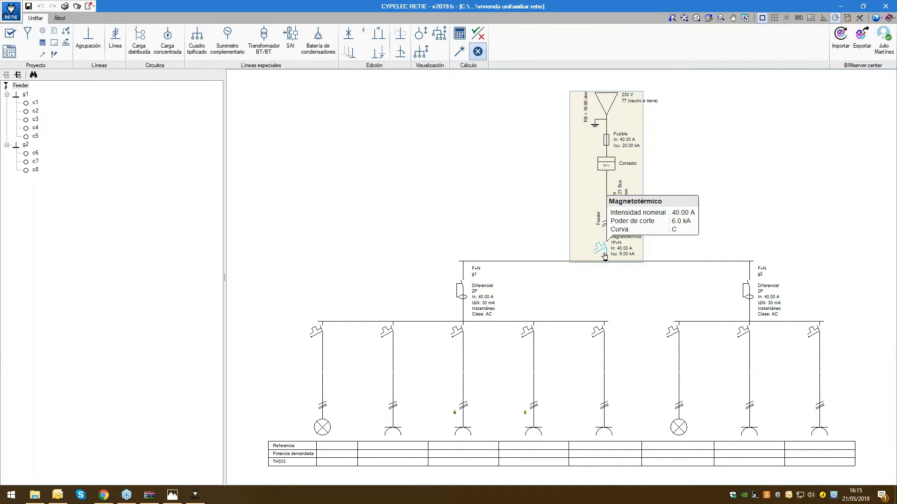
mouse_move(606, 204)
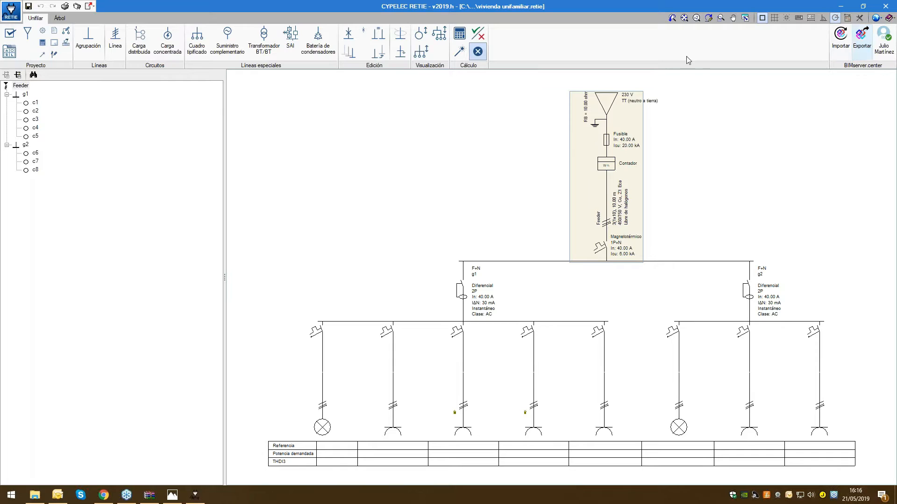
Locate circuits c2, c5, c6, c7 and c8 in the diagram from the project tree and examine the supply's data
left_click(35, 112)
left_click(35, 135)
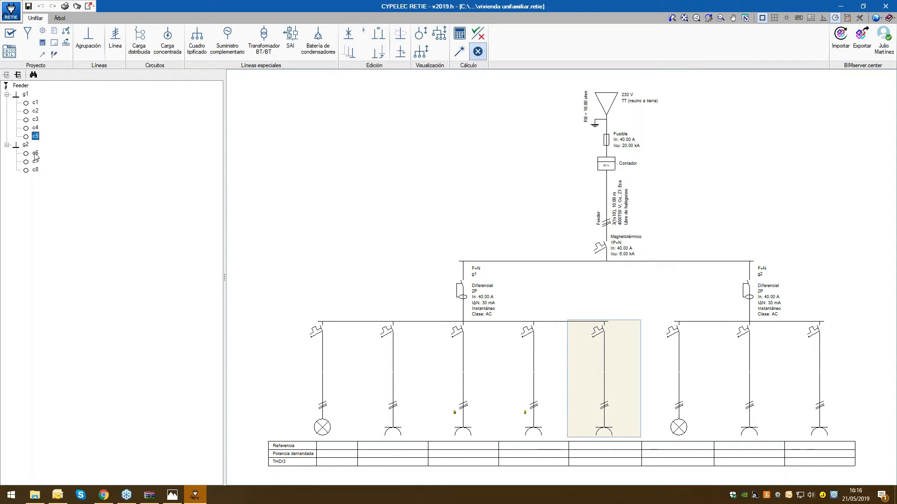
left_click(35, 153)
left_click(35, 161)
left_click(35, 170)
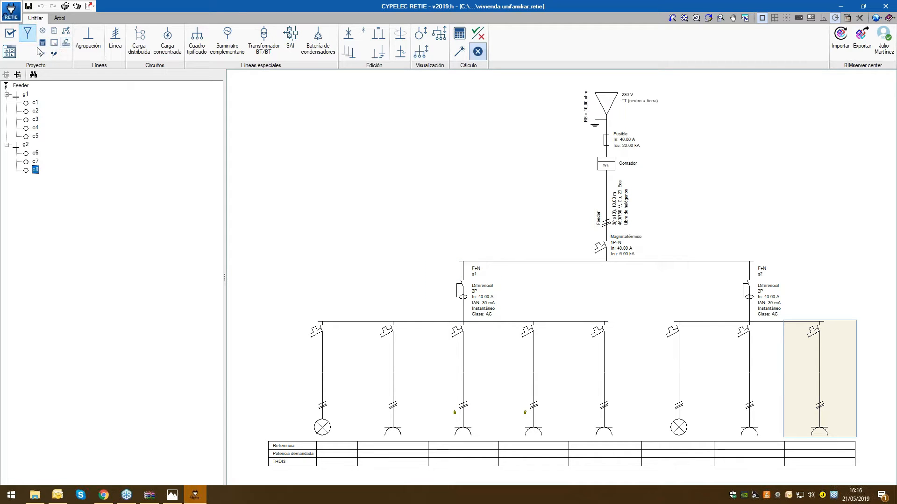
left_click(78, 54)
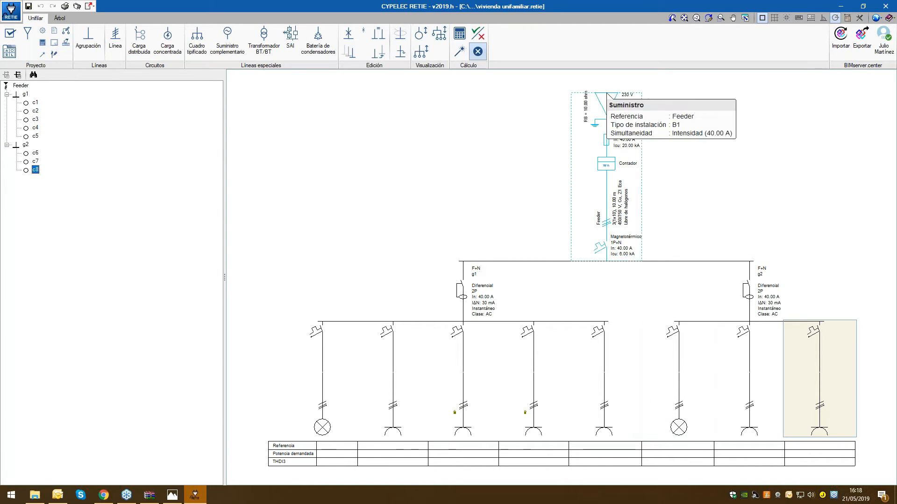
mouse_move(641, 249)
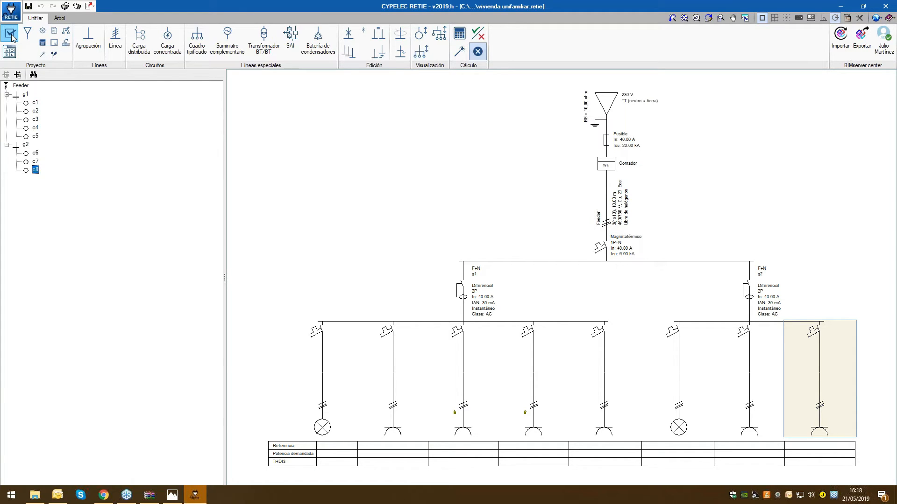
In the general conditions, select TT (neutro a tierra) as the earthing scheme and review the masses and neutral earthing resistances
left_click(11, 35)
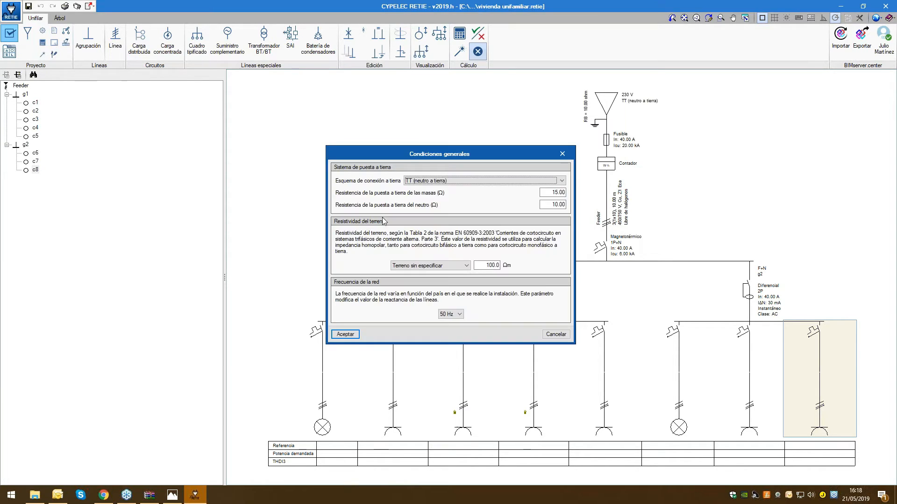
left_click_drag(397, 155, 395, 148)
left_click_drag(326, 71, 306, 28)
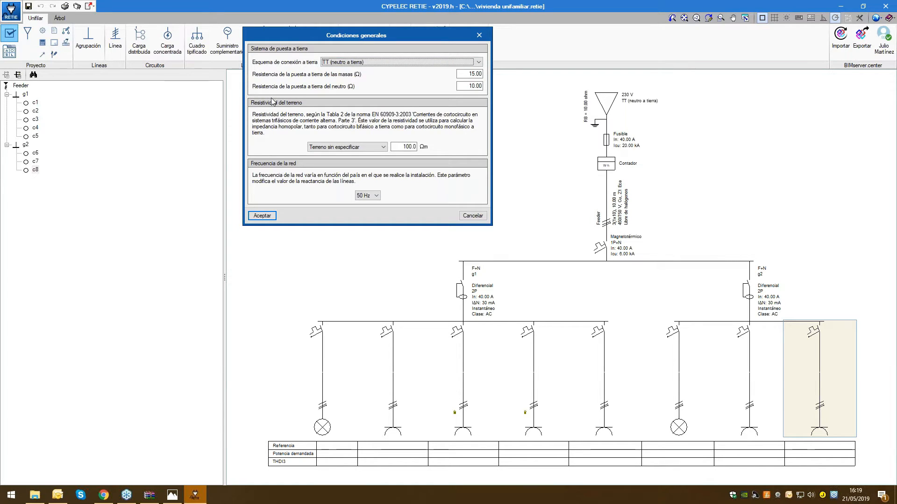
left_click(478, 62)
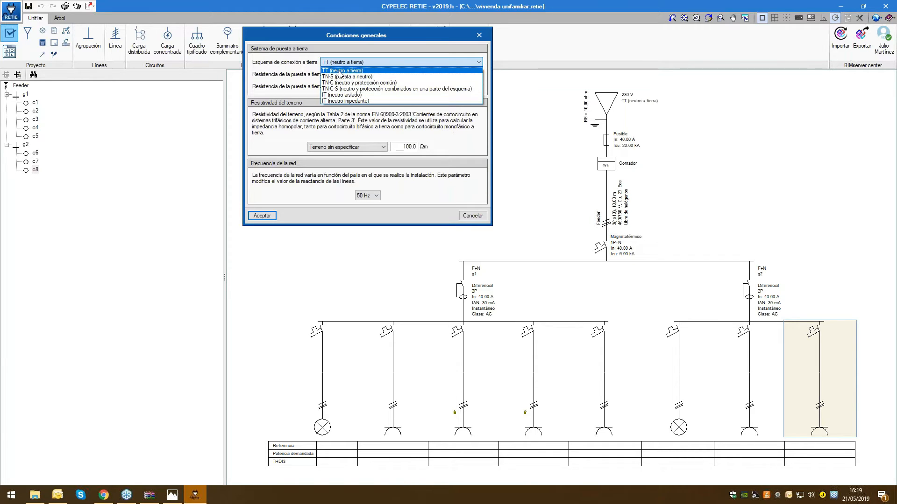
left_click(335, 71)
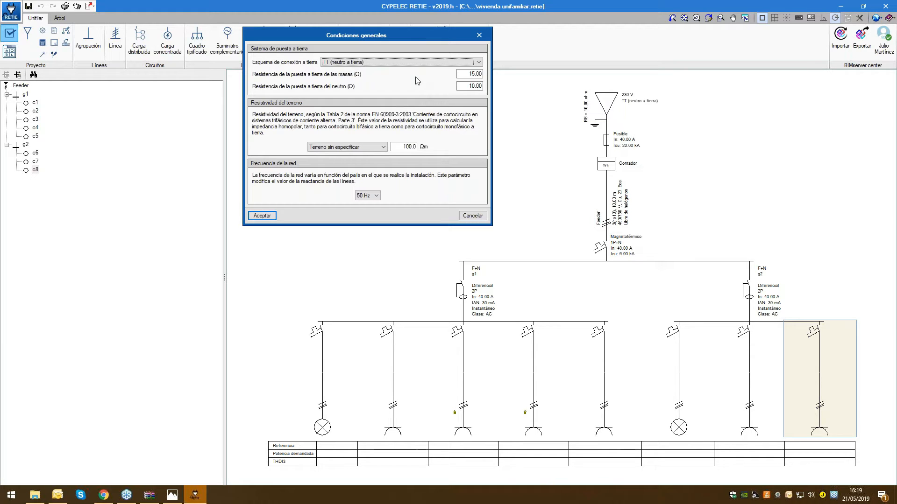
left_click(396, 63)
left_click(394, 61)
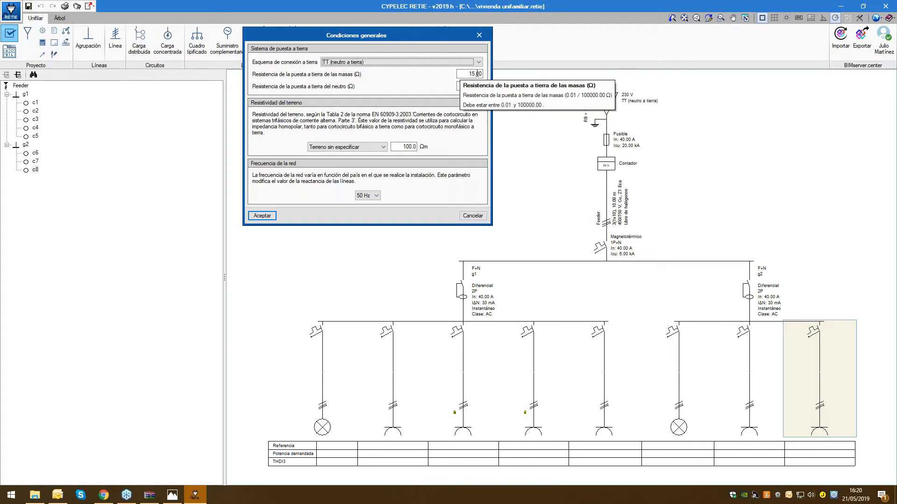
left_click(474, 87)
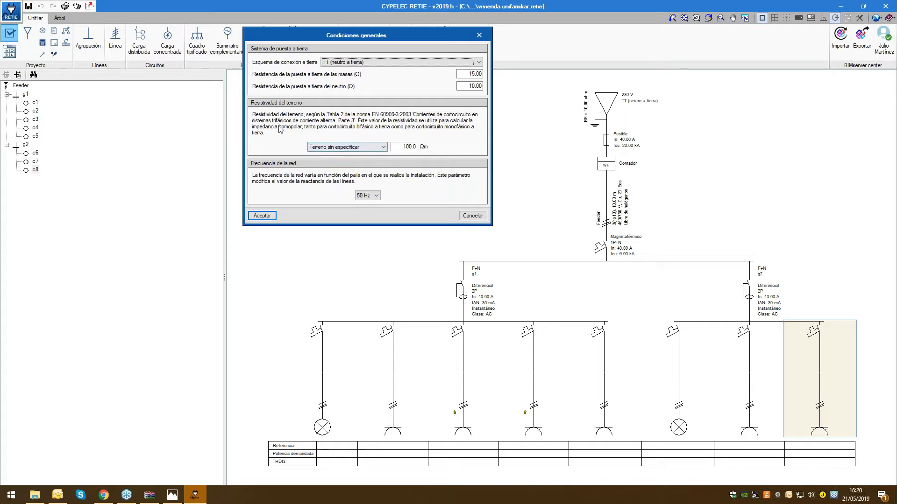
Set the soil type to Guijarros, arena seca and try to enter a ground resistivity of 1 Ωm
left_click(366, 148)
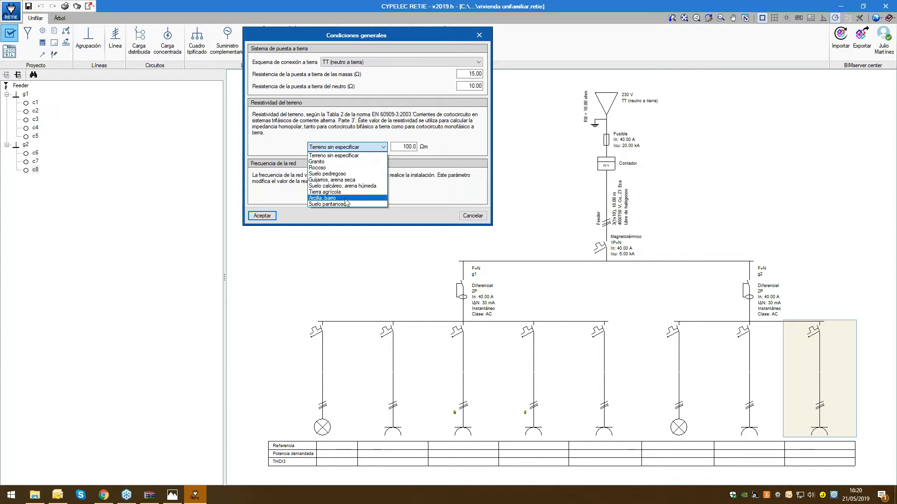
left_click(343, 183)
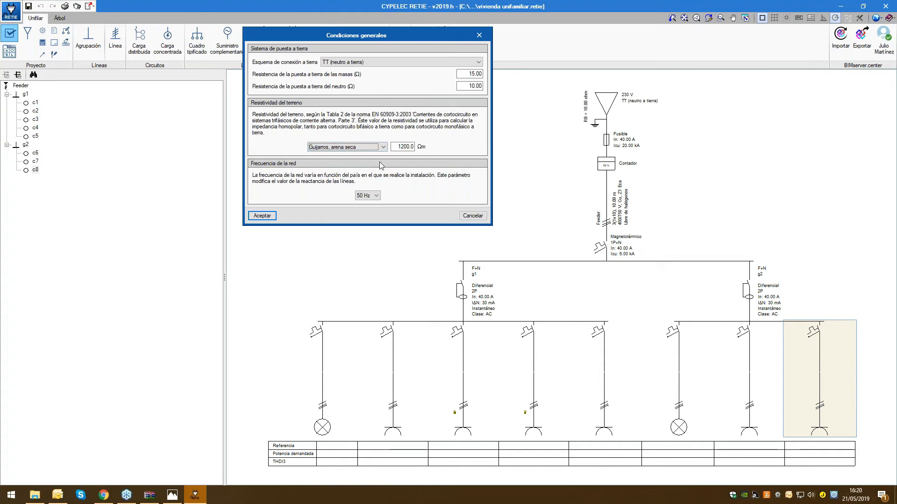
key("Tab")
type("1")
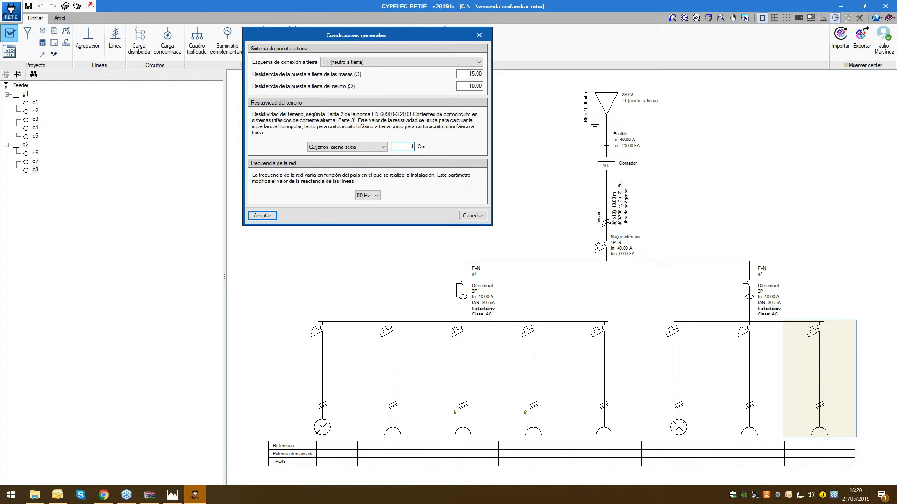
key("Return")
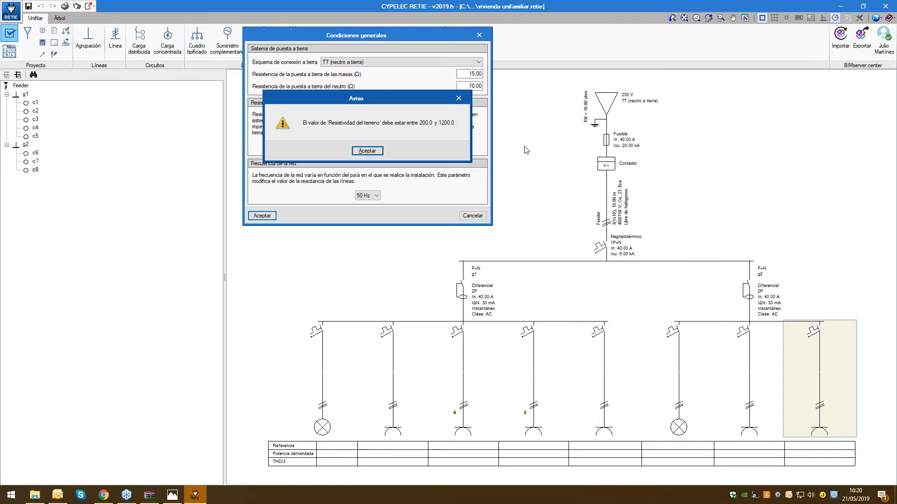
left_click(368, 151)
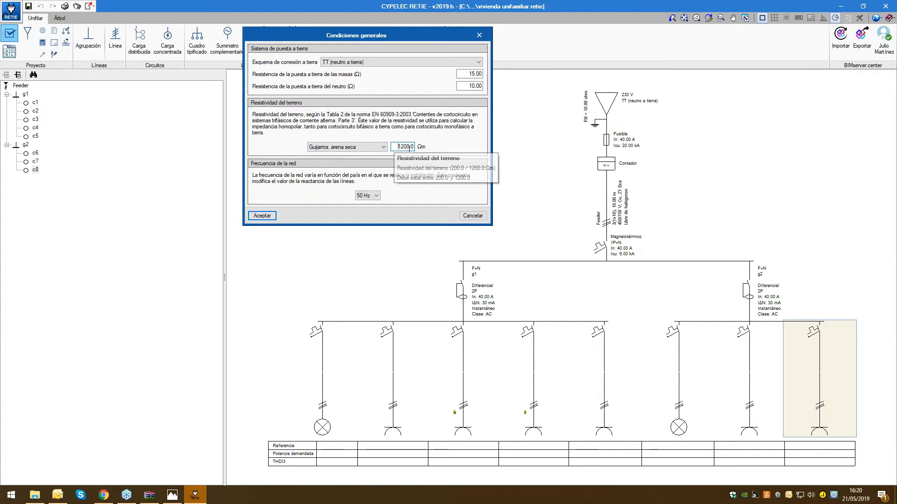
left_click_drag(410, 147, 396, 147)
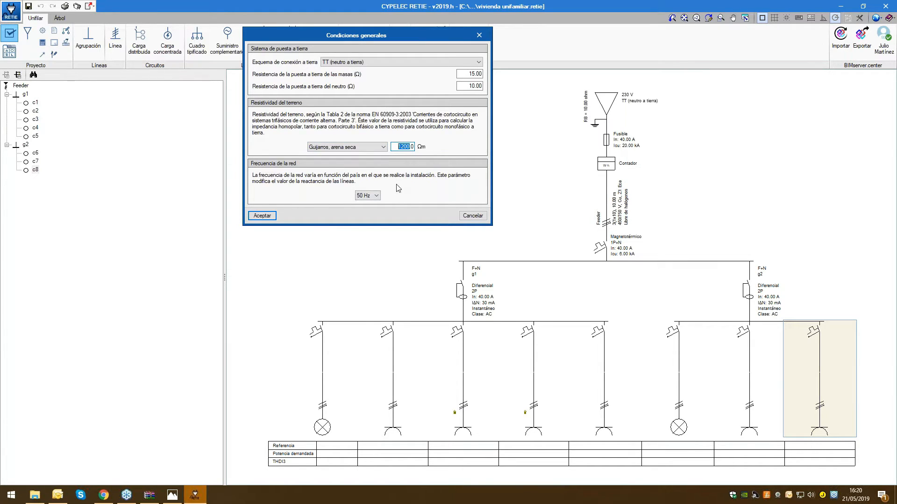
Set the network frequency to 60 Hz and accept the general conditions
left_click(379, 199)
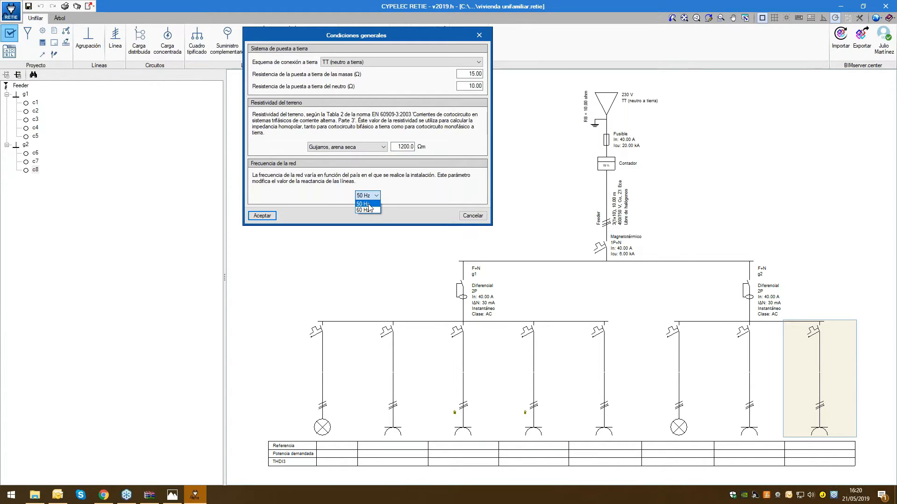
left_click(365, 210)
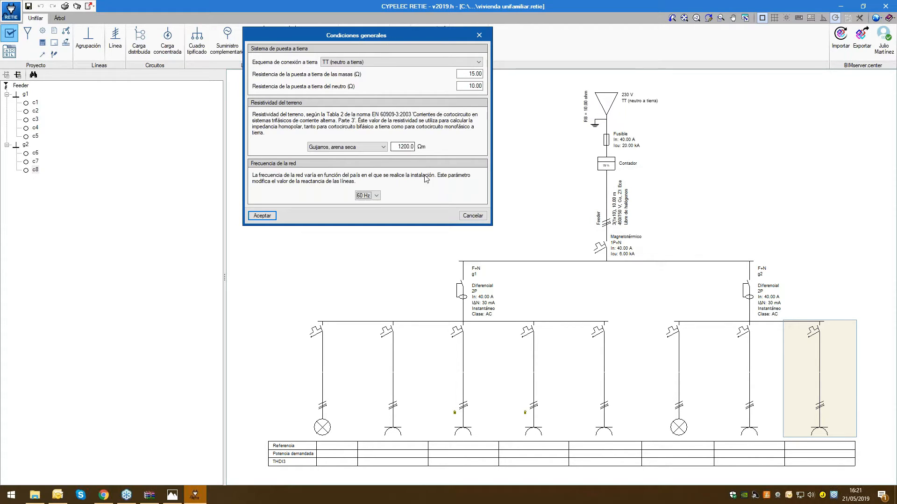
left_click(267, 216)
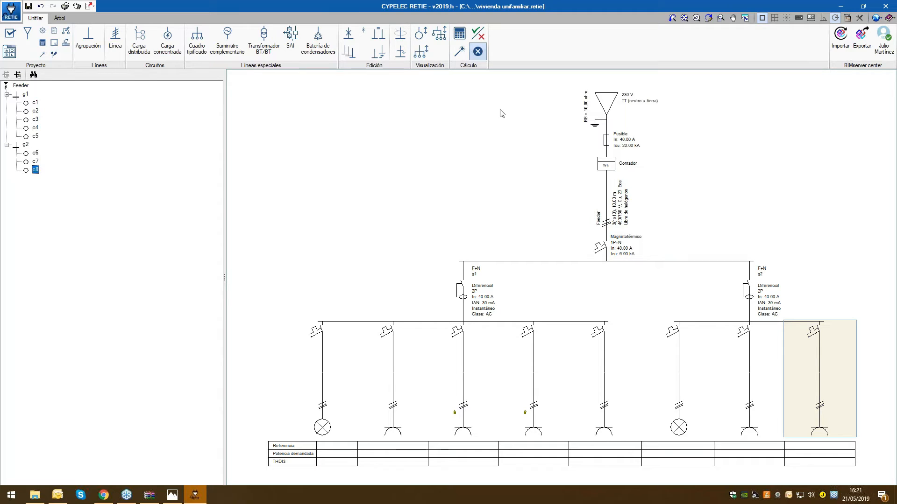
Change the installation's supply type to Centro de transformación, without considering full-load operation of the transformer
mouse_move(594, 111)
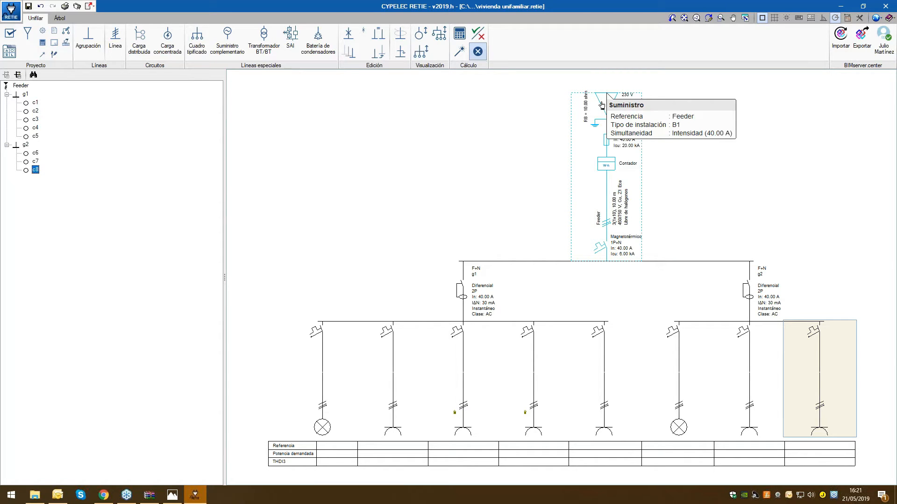
left_click(31, 35)
left_click_drag(400, 151, 302, 44)
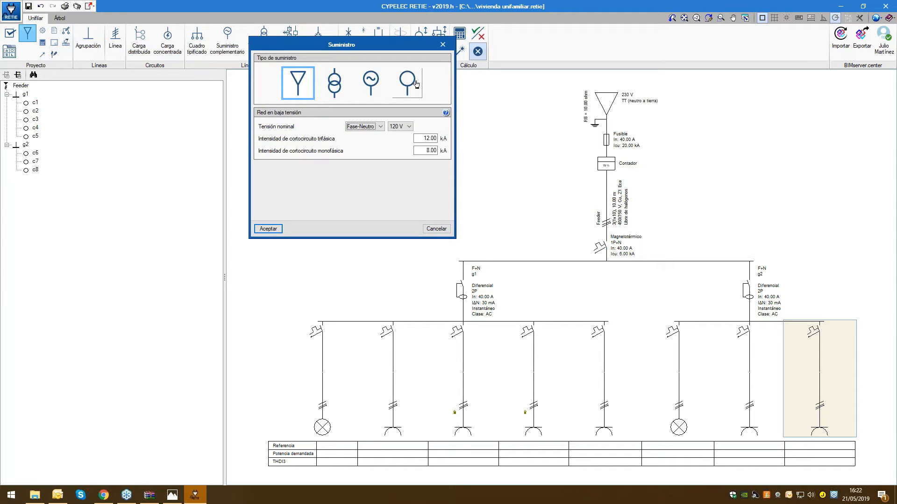
left_click_drag(381, 43, 402, 90)
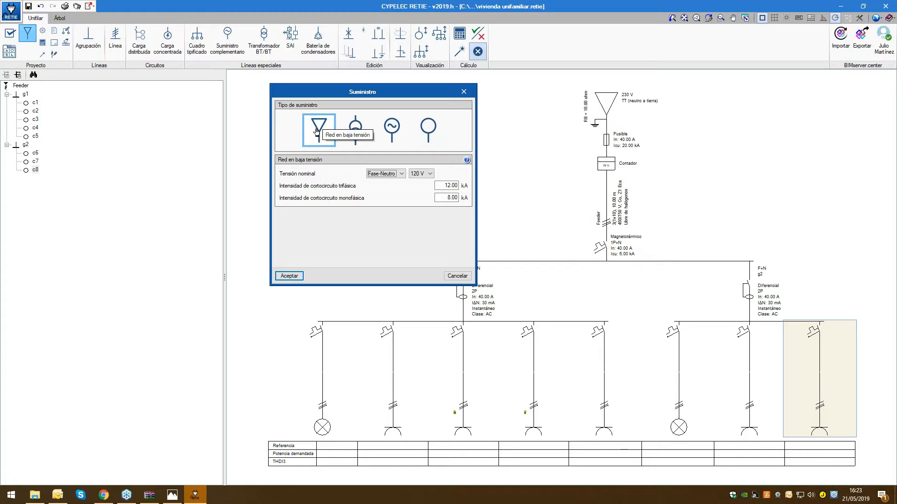
left_click(357, 133)
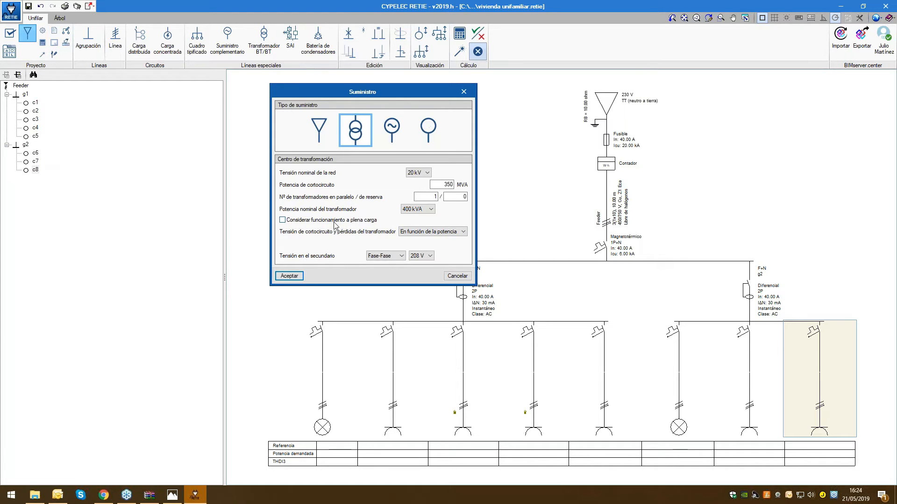
left_click(283, 220)
left_click(283, 220)
left_click(289, 276)
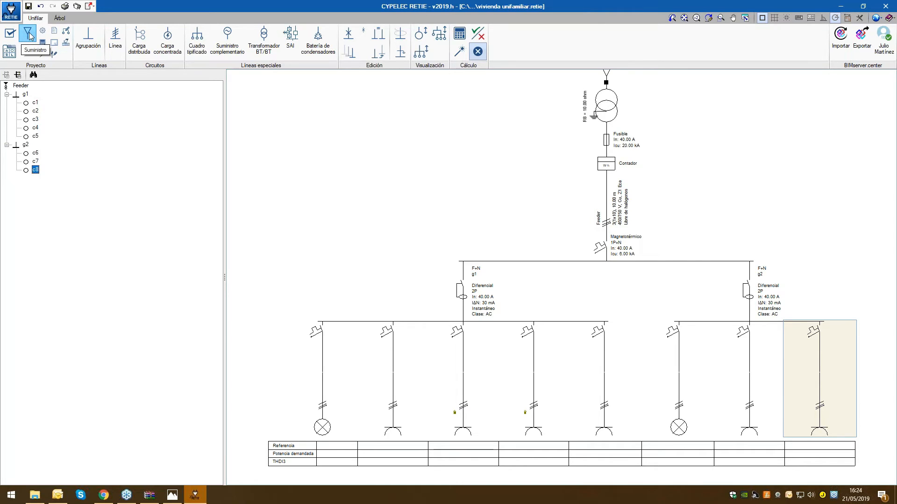
Look at the typified switchboards in the element libraries and close them without changes
left_click(9, 53)
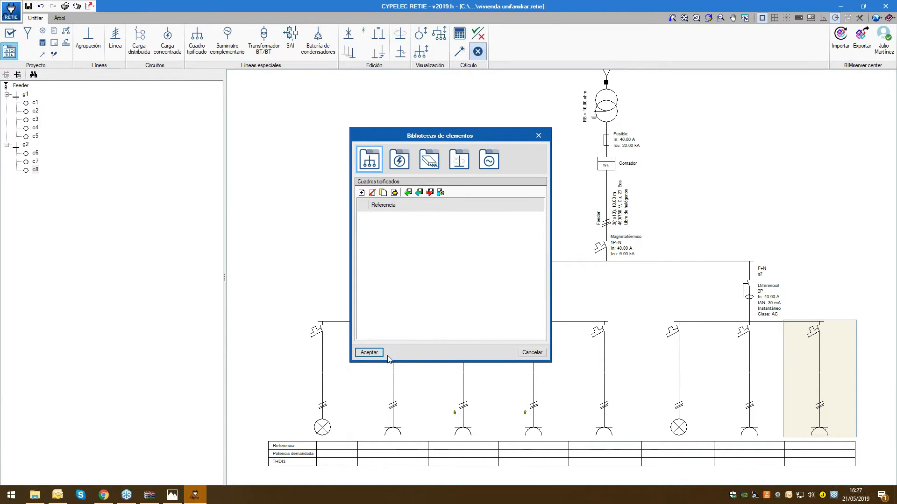
left_click(530, 353)
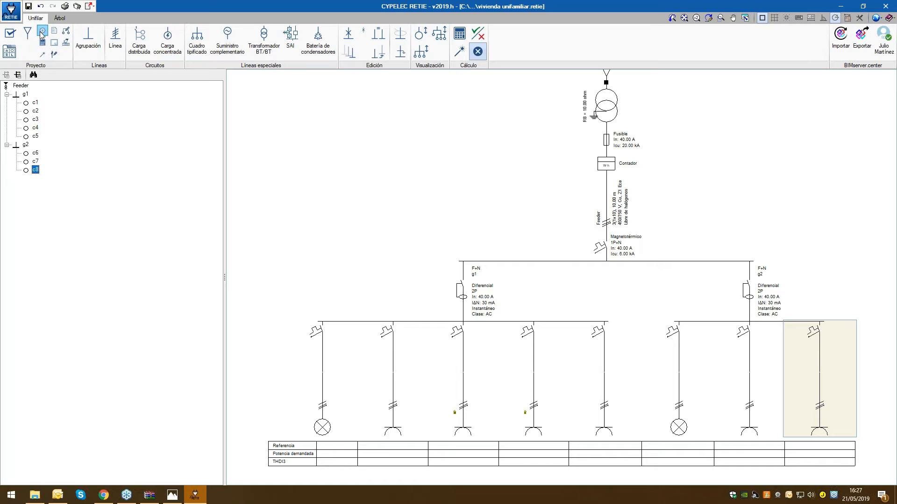
Open the project configuration and examine the methods available for calculating currents, keeping Equilibrado
left_click(42, 32)
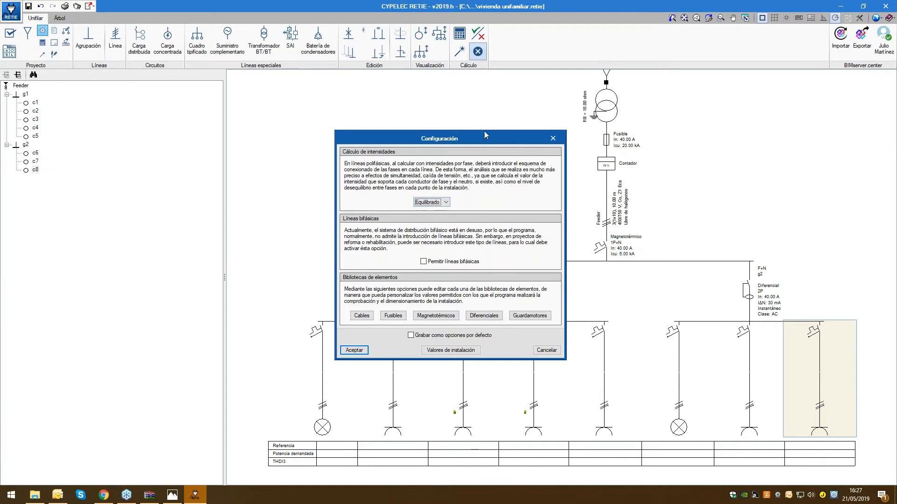
left_click_drag(484, 135, 473, 33)
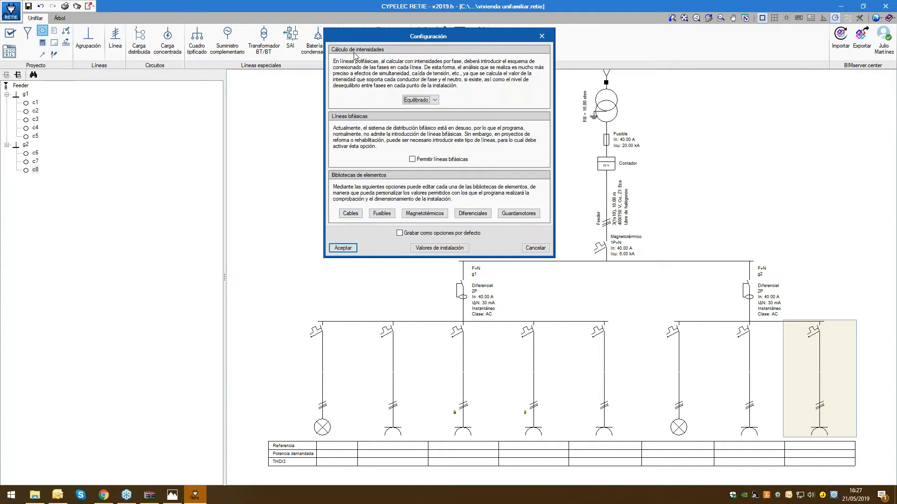
left_click(435, 100)
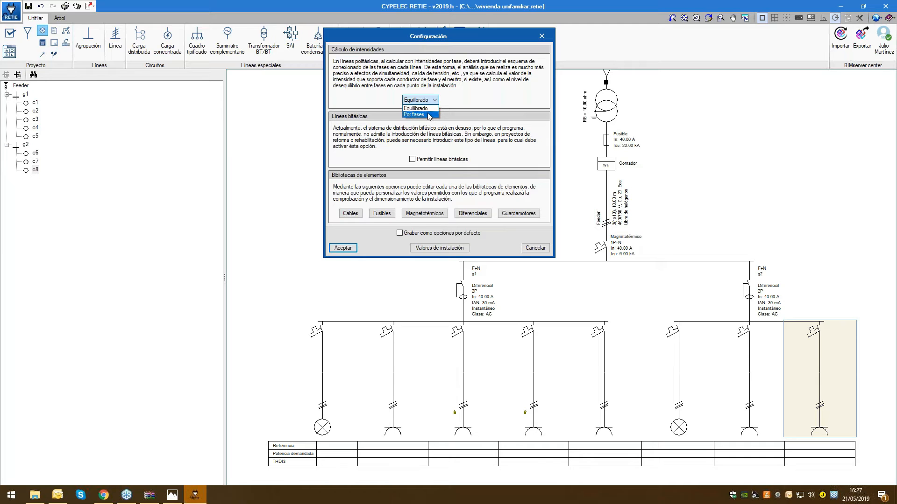
left_click(427, 108)
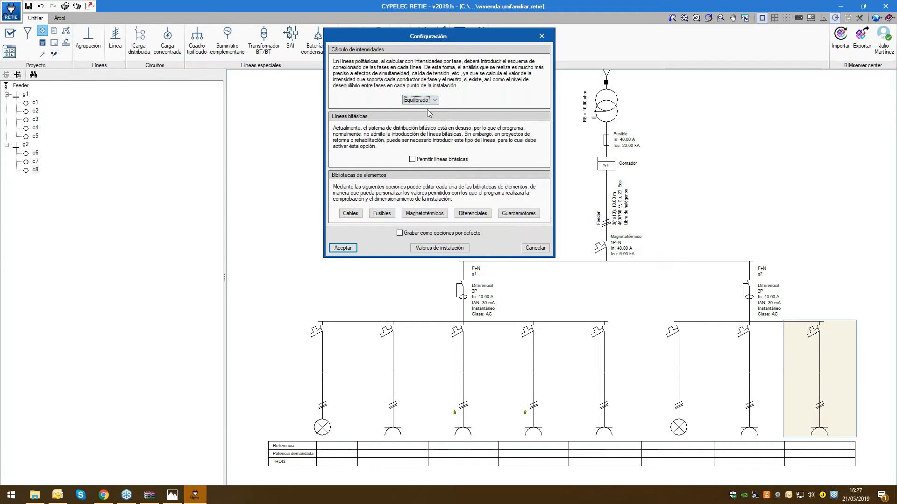
left_click_drag(383, 36, 162, 35)
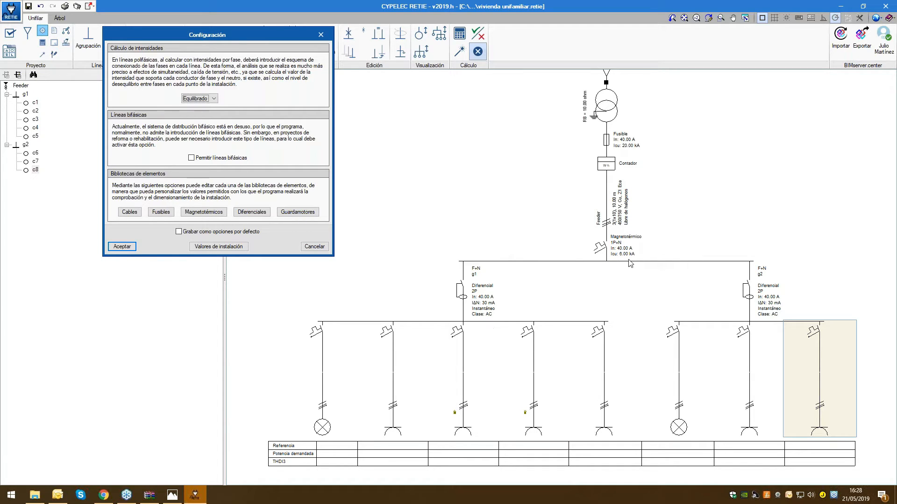
Compare the Equilibrado and Por fases methods for calculating currents, leaving Por fases with the R S T designation selected
left_click(214, 99)
left_click(206, 114)
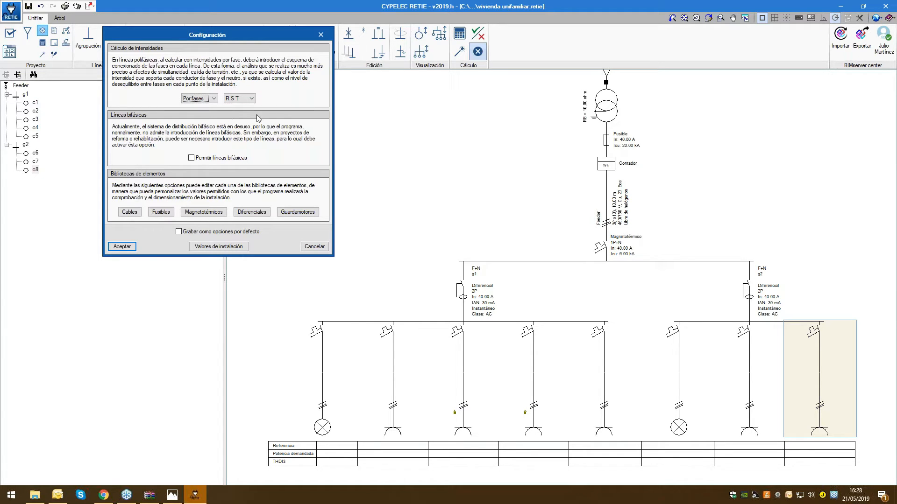
left_click(206, 98)
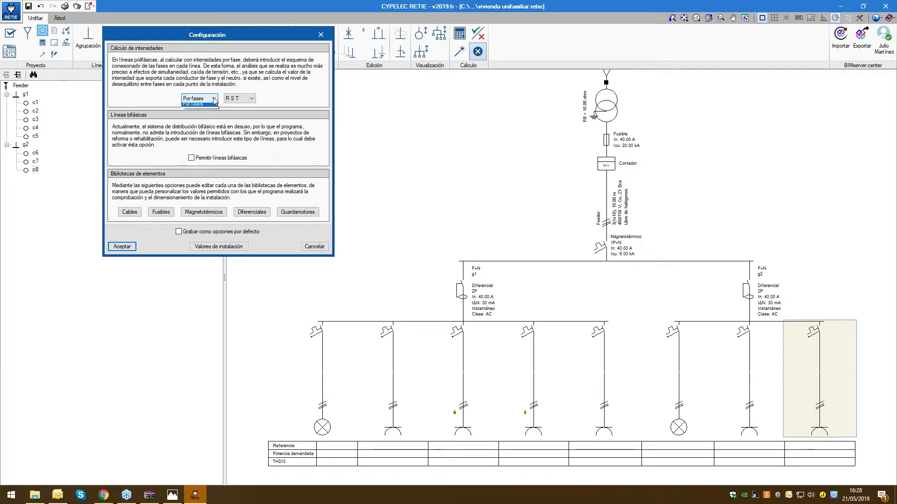
left_click(209, 112)
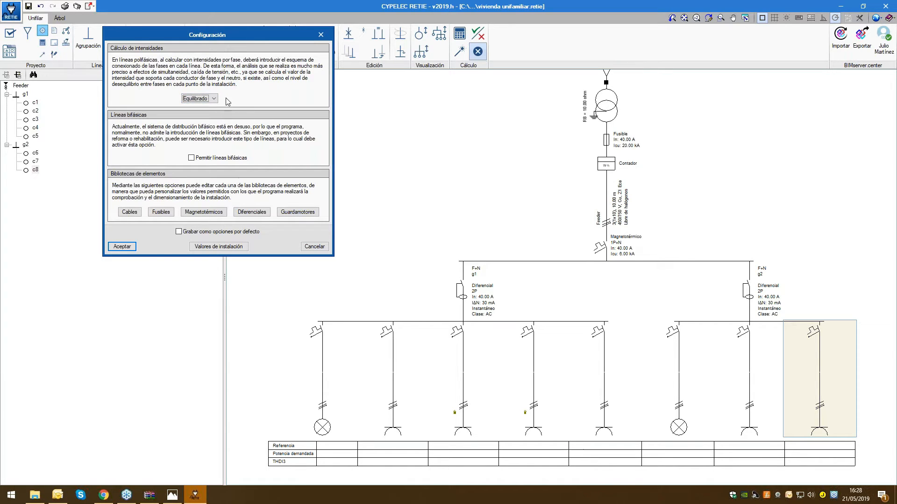
left_click(214, 99)
left_click(208, 112)
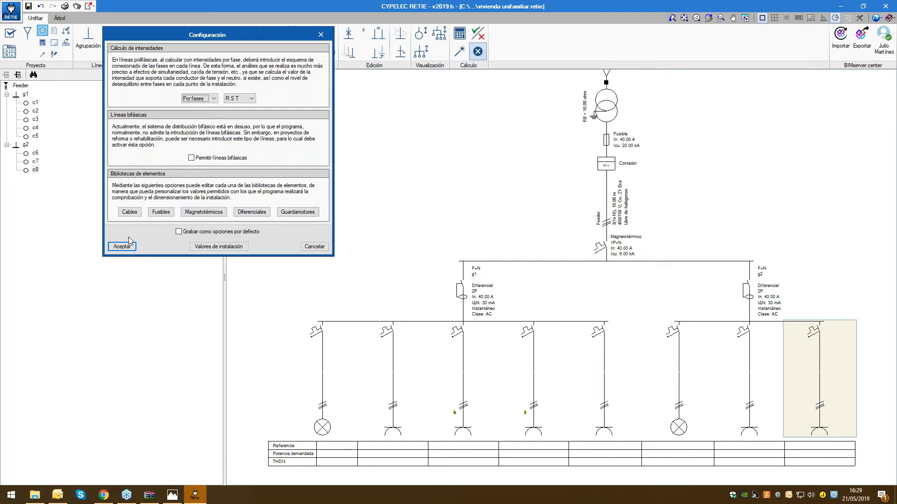
Examine the cable library's standards and sections, switch the IEC standard off and on again, and discard the changes
left_click(130, 212)
left_click_drag(234, 15, 492, 31)
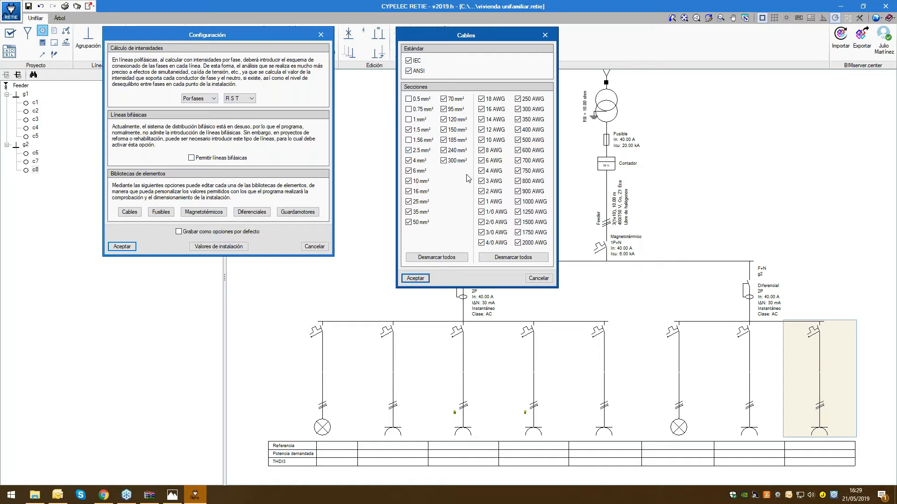
left_click(409, 60)
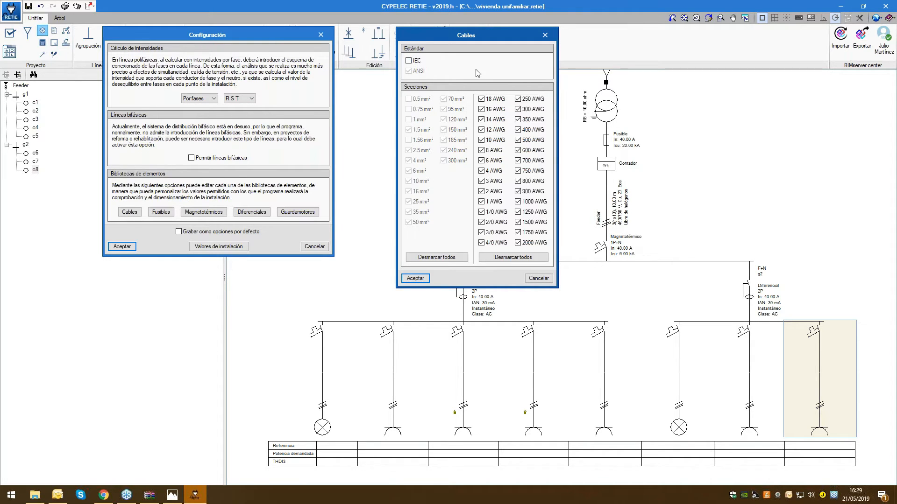
left_click(409, 60)
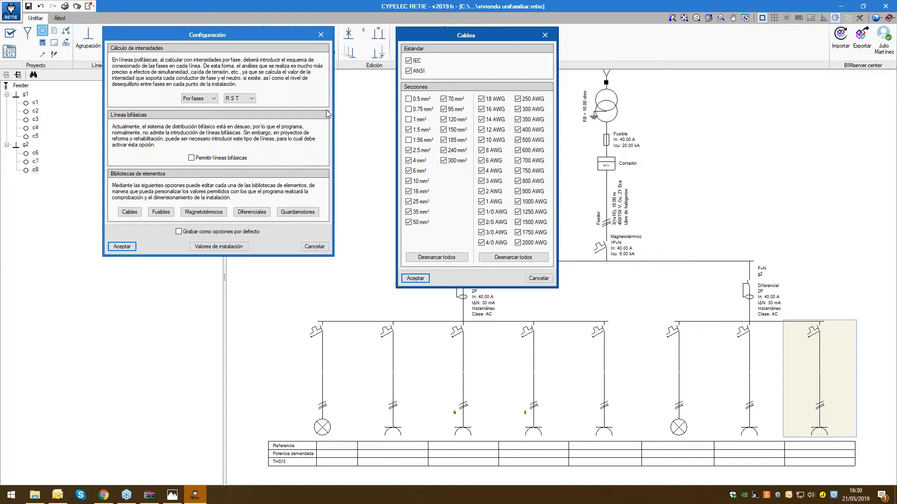
left_click(538, 278)
Look at the fuse library's nominal currents and breaking capacities, and leave the project configuration without saving
left_click(160, 212)
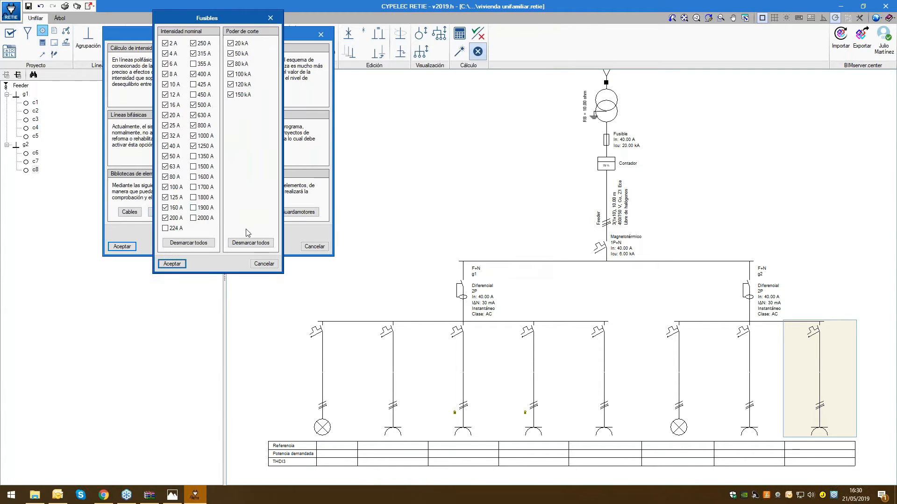
left_click(264, 263)
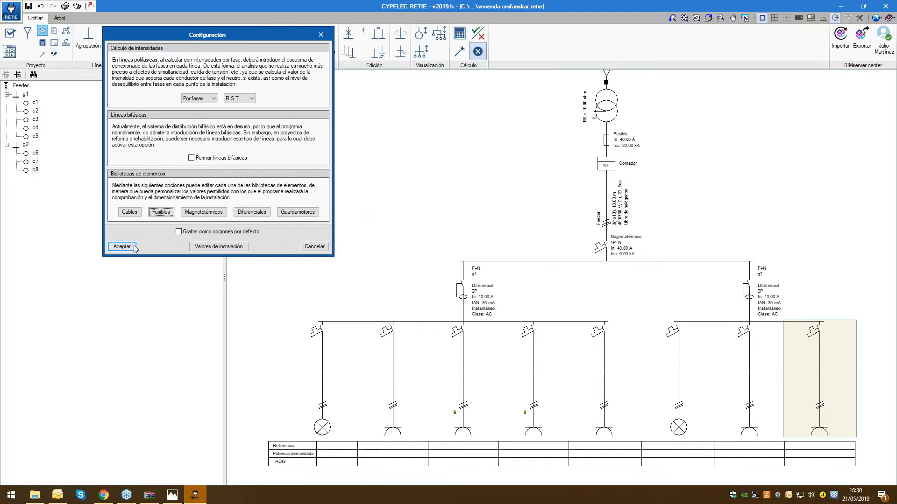
left_click(314, 246)
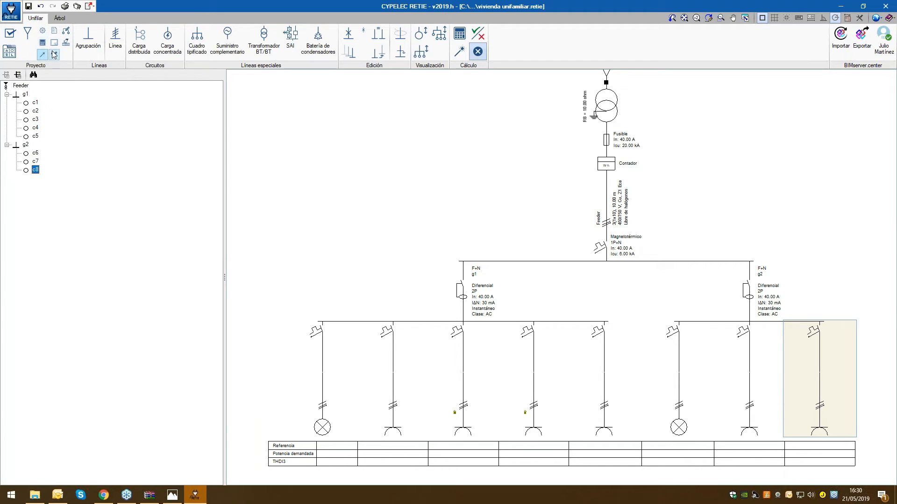
Review the calculation options and the help on leakage capacity per cable, and close them without changes
left_click(43, 44)
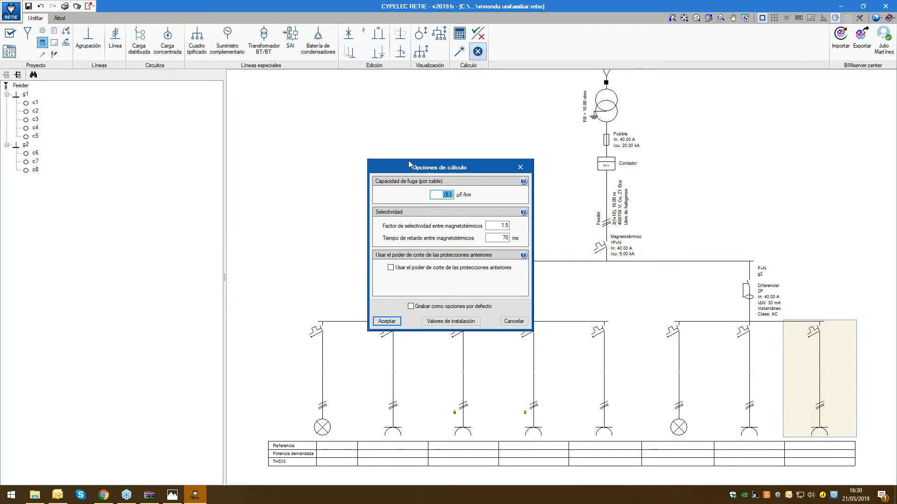
left_click_drag(395, 162, 324, 72)
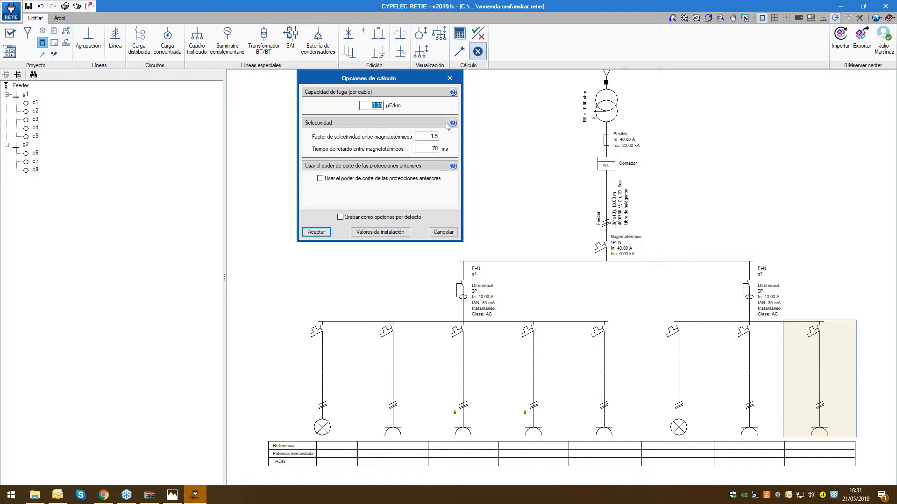
left_click(453, 92)
left_click_drag(439, 127, 740, 99)
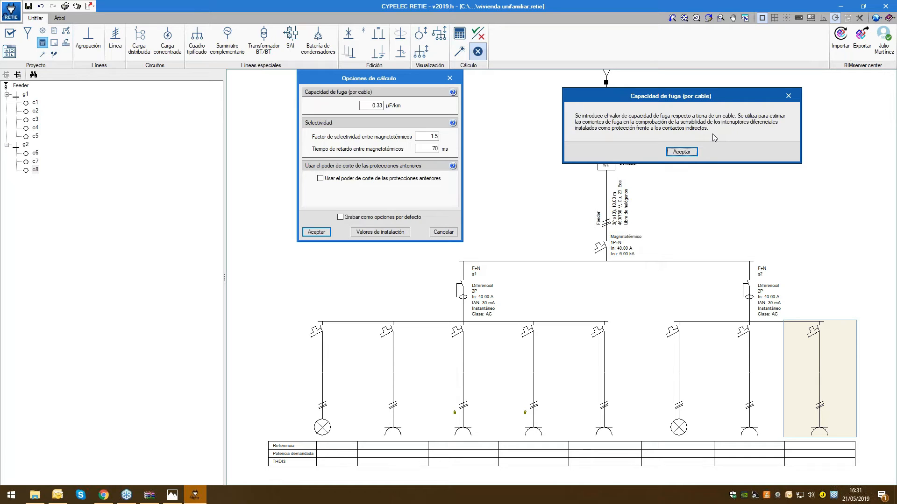
left_click(788, 97)
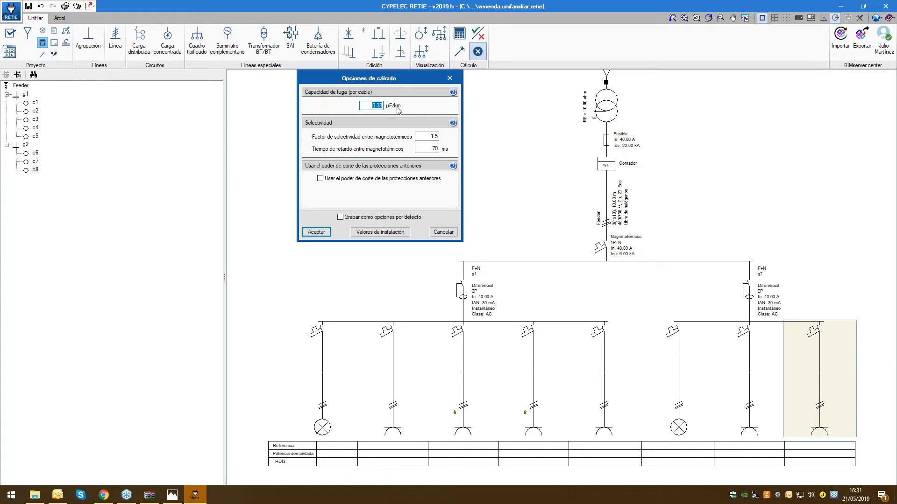
left_click(449, 78)
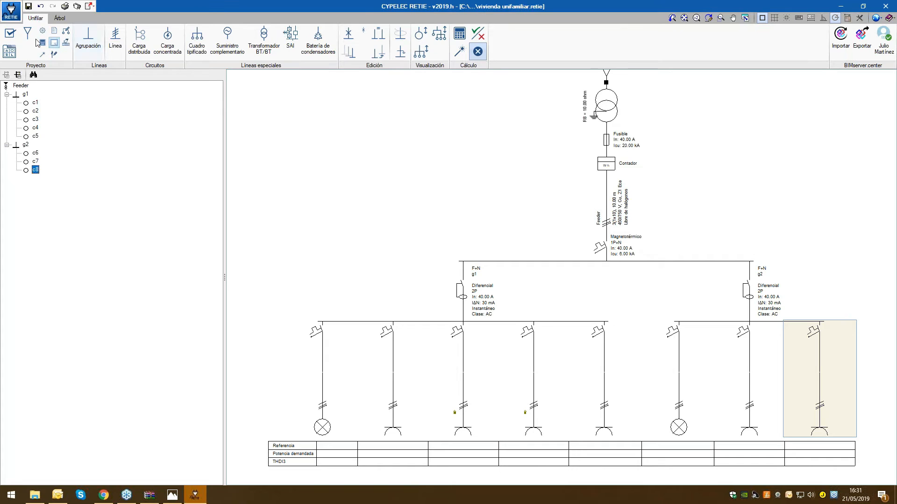
Try a minimum section of 2.5 mm² for Tomas de uso general in the sizing options and cancel
left_click(42, 54)
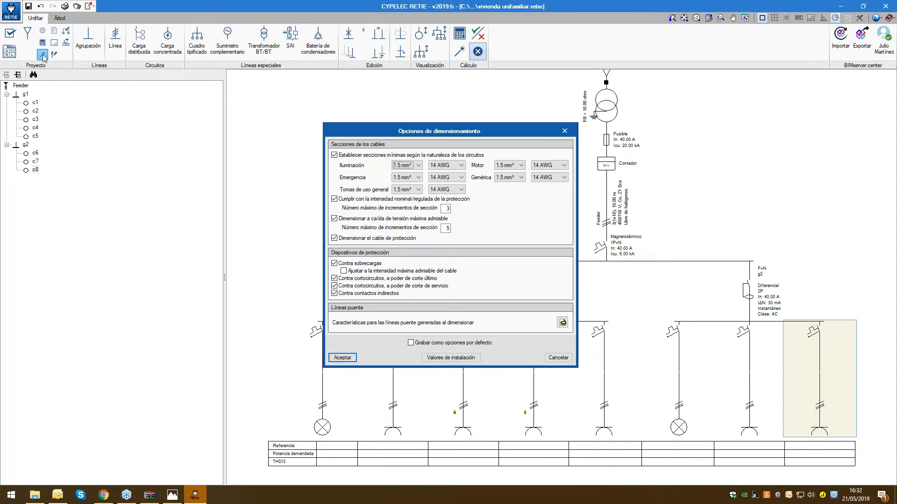
left_click_drag(358, 135, 298, 34)
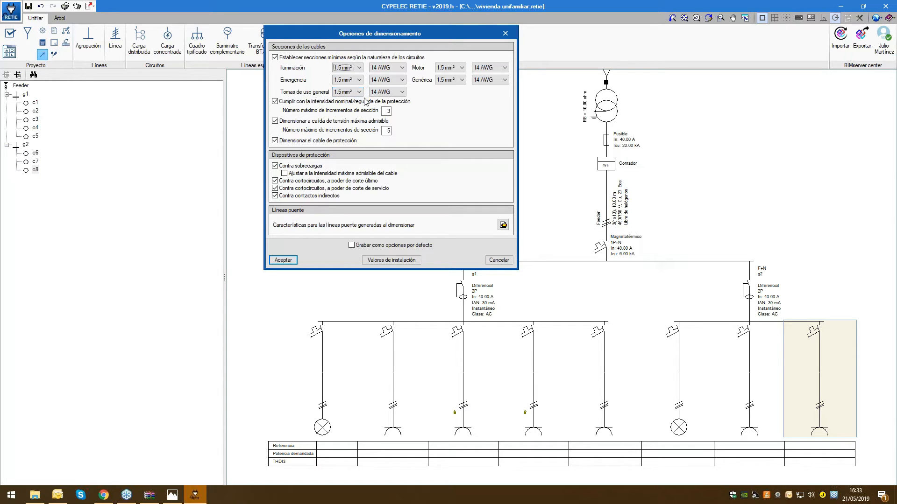
left_click(348, 92)
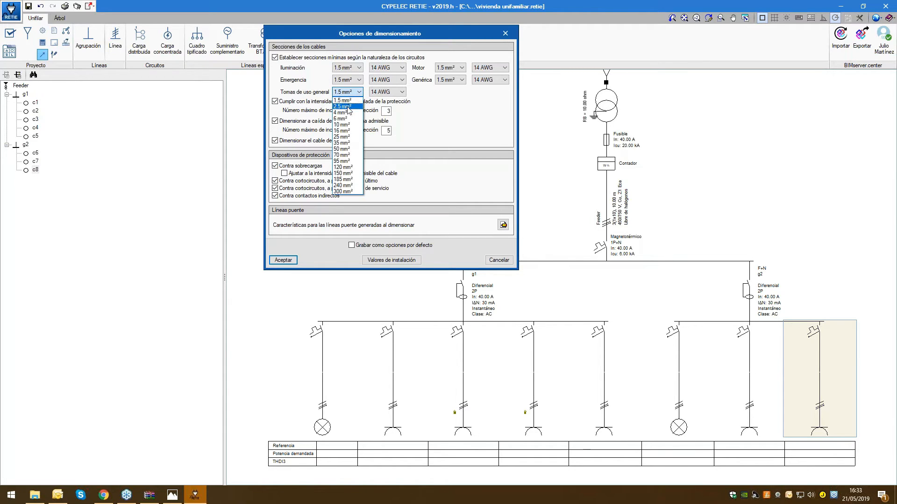
left_click(347, 107)
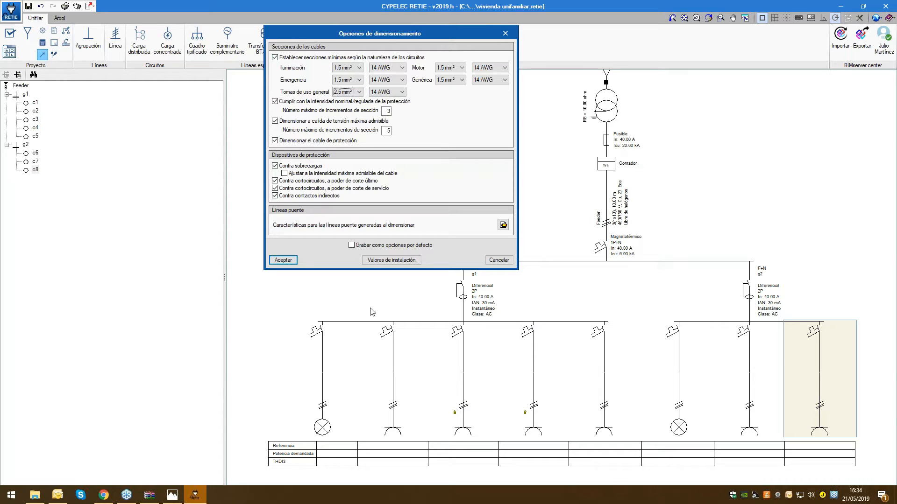
left_click(499, 260)
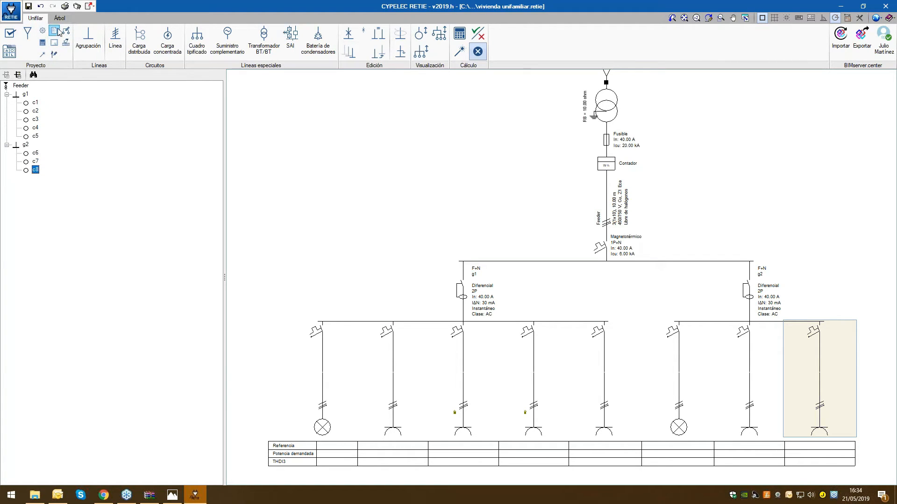
Change the colour of IEC cable lines in the single-line diagram to green and accept the diagram settings
left_click(54, 54)
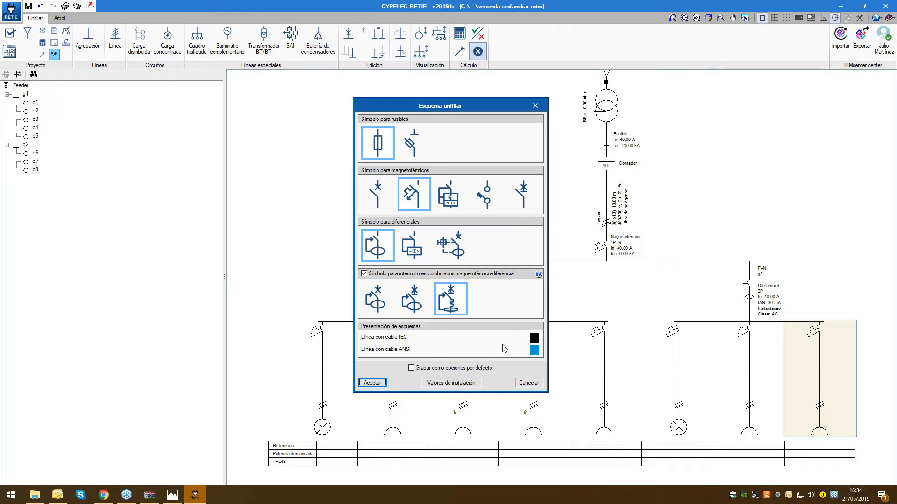
left_click(534, 337)
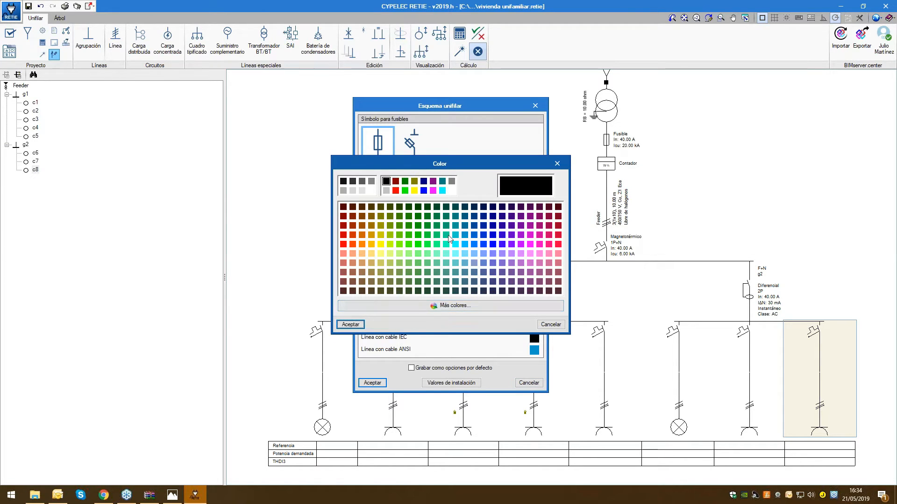
left_click(437, 244)
left_click(357, 323)
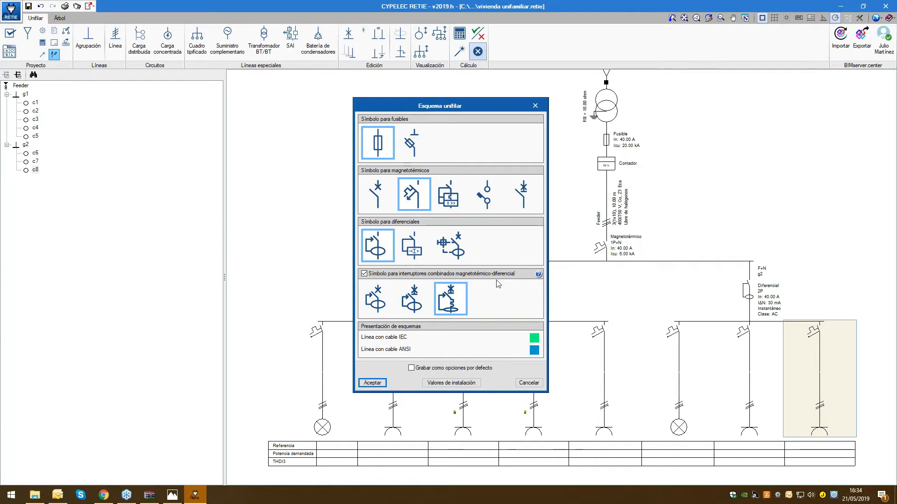
left_click(372, 383)
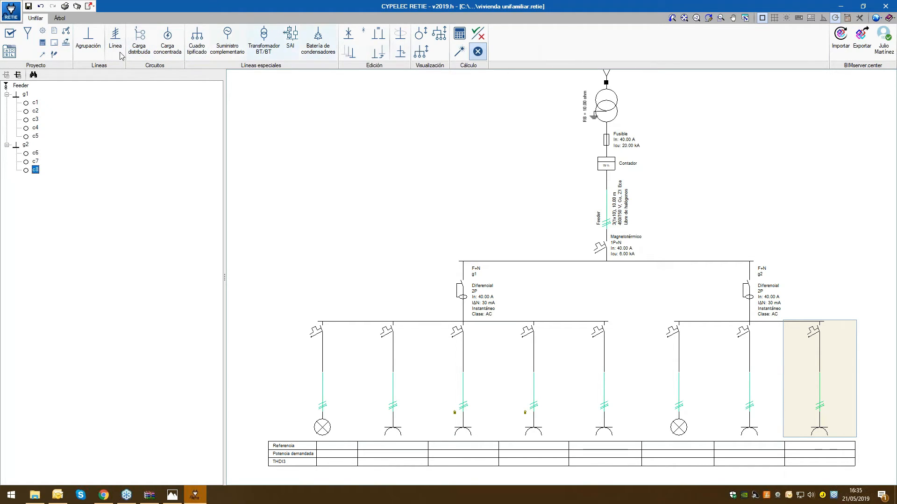
Look at the settings for predefined groupings, lines and concentrated-load circuits and close them without changes
left_click(65, 43)
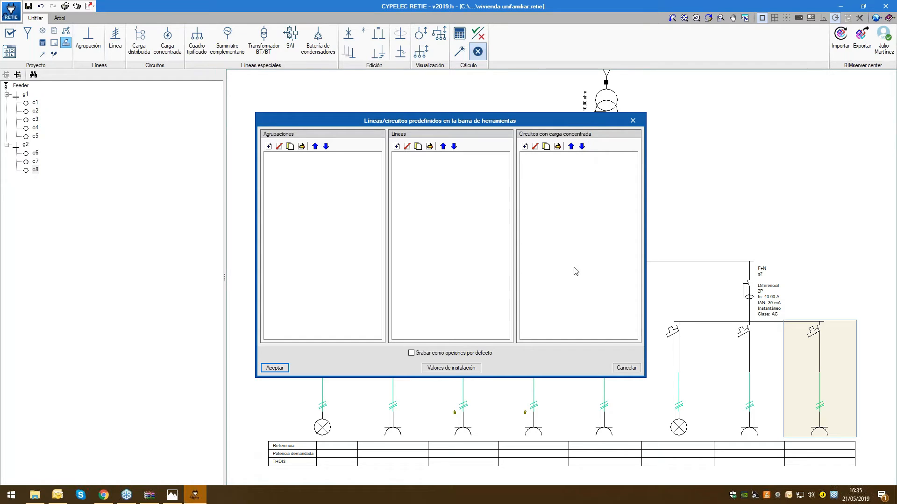
left_click(627, 368)
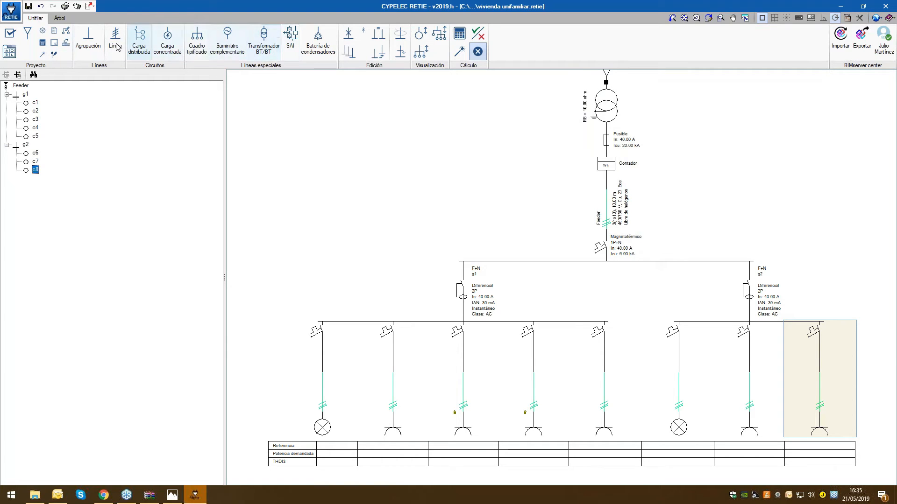
mouse_move(610, 230)
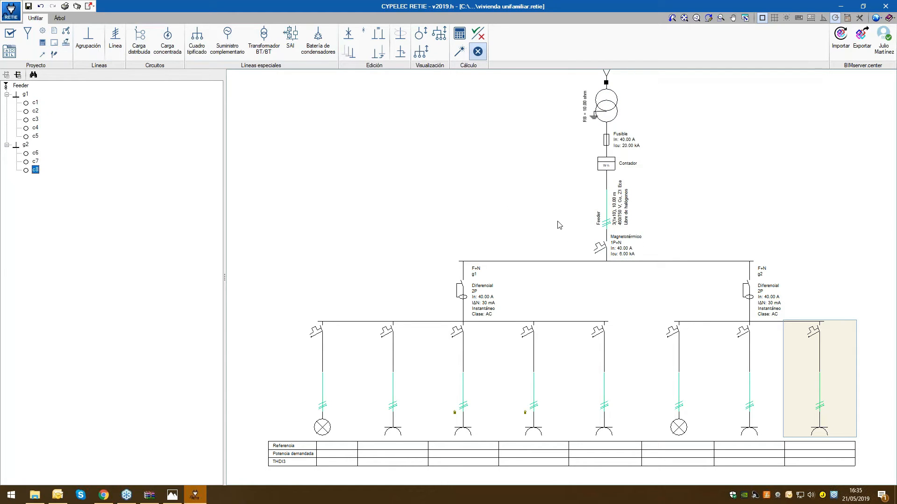
left_click(115, 38)
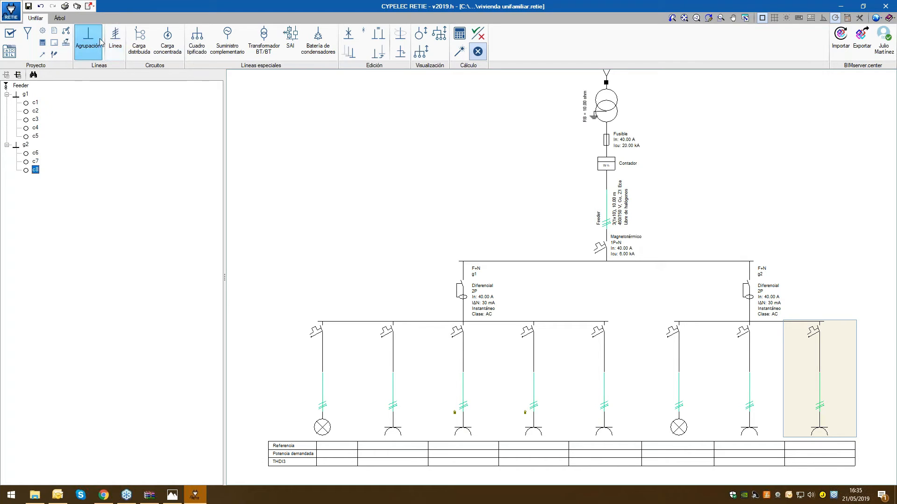
left_click(89, 40)
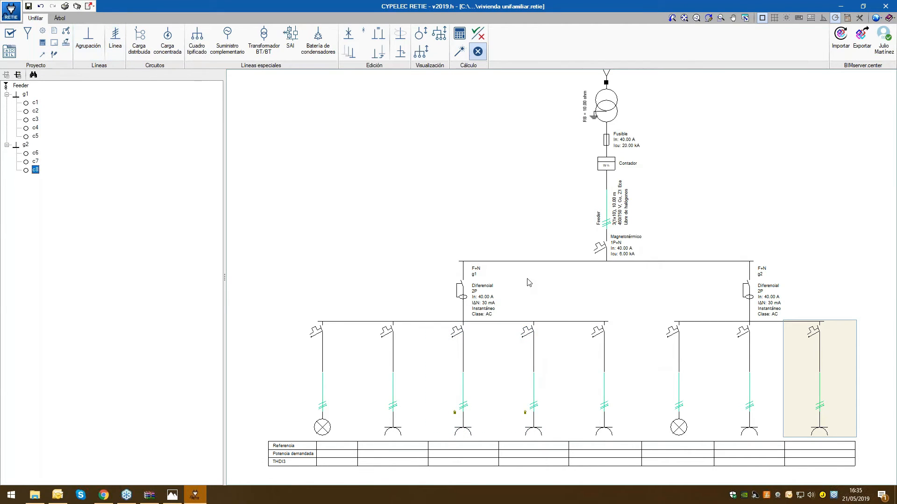
scroll(527, 280, "down", 2)
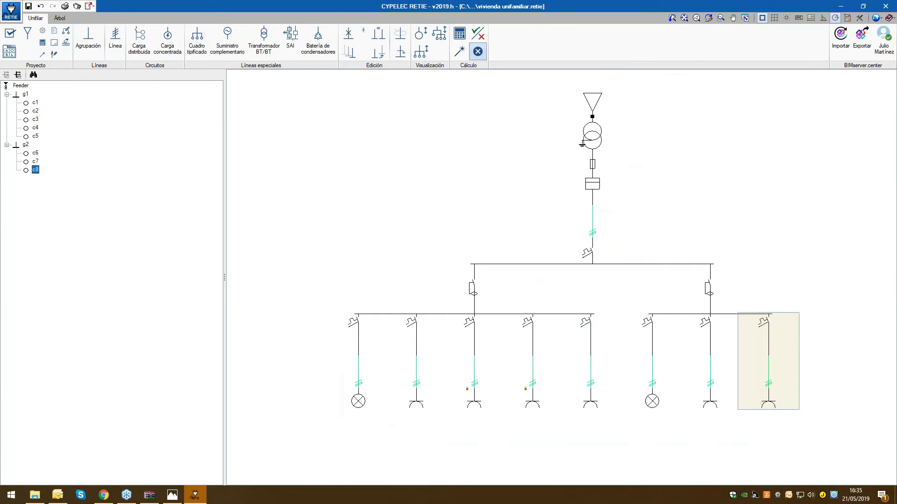
Open the Feeder supply line's properties from the diagram and set its conductor to Cable genérico (ANSI)
scroll(567, 461, "up", 1)
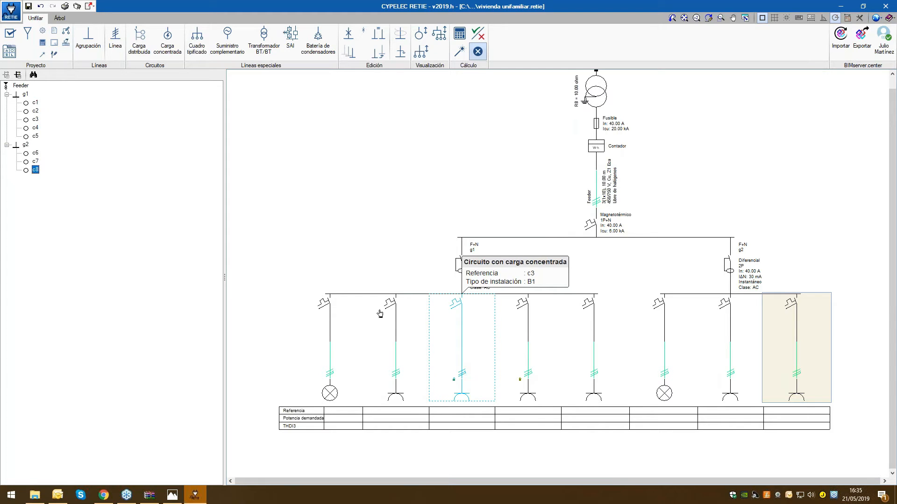
left_click(83, 48)
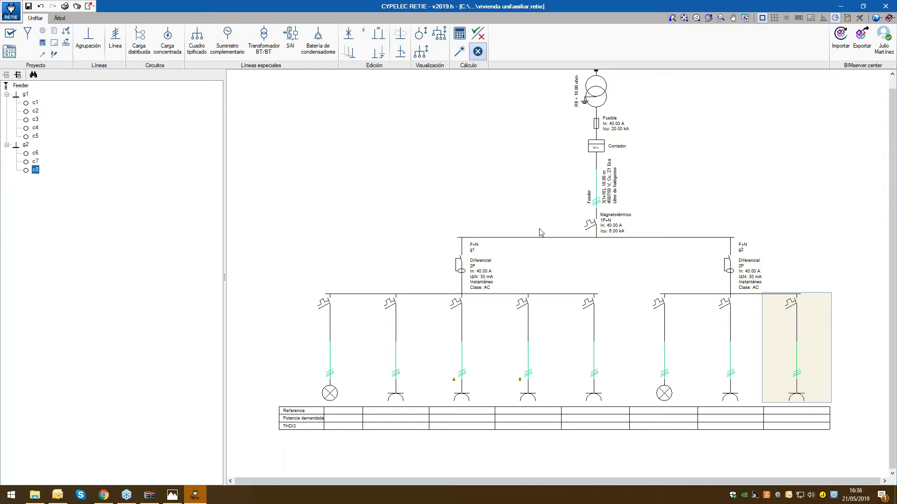
double_click(601, 183)
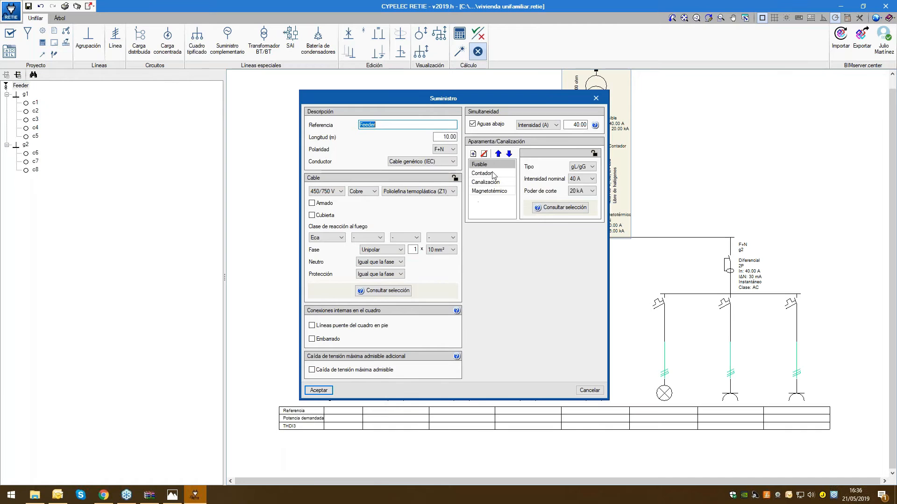
left_click_drag(396, 98, 255, 84)
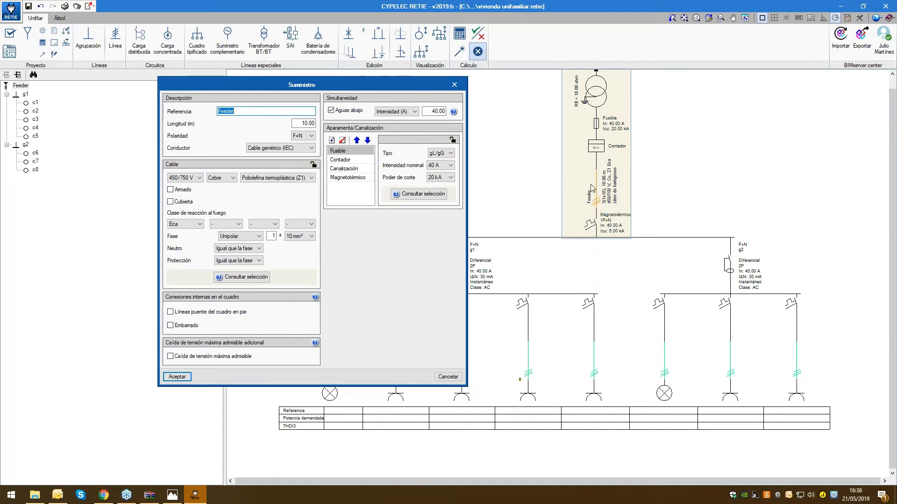
left_click_drag(352, 81, 354, 14)
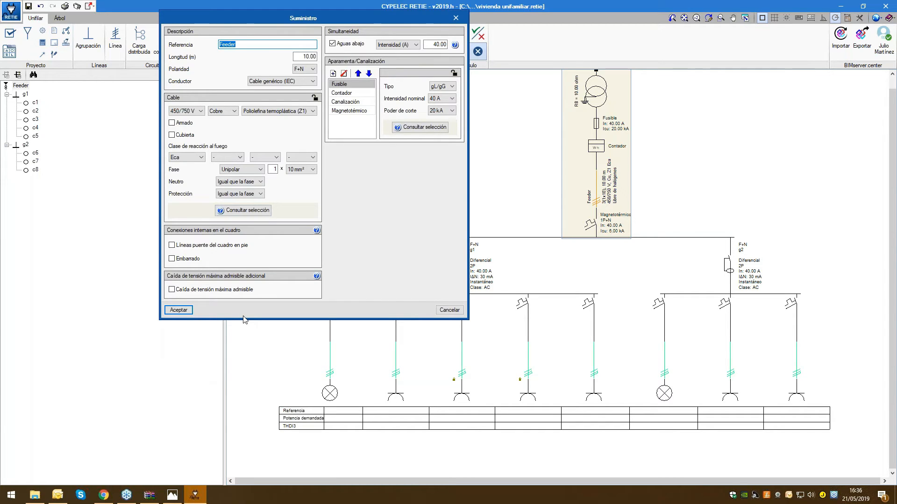
left_click(311, 82)
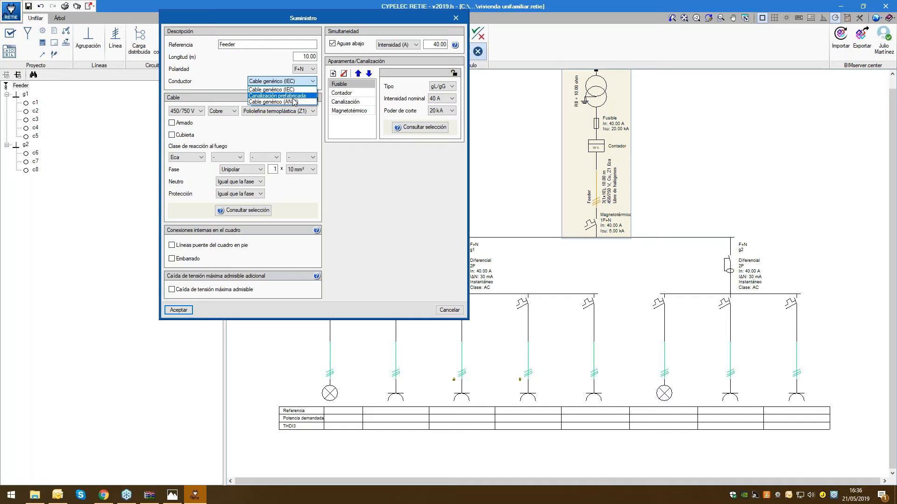
left_click(293, 102)
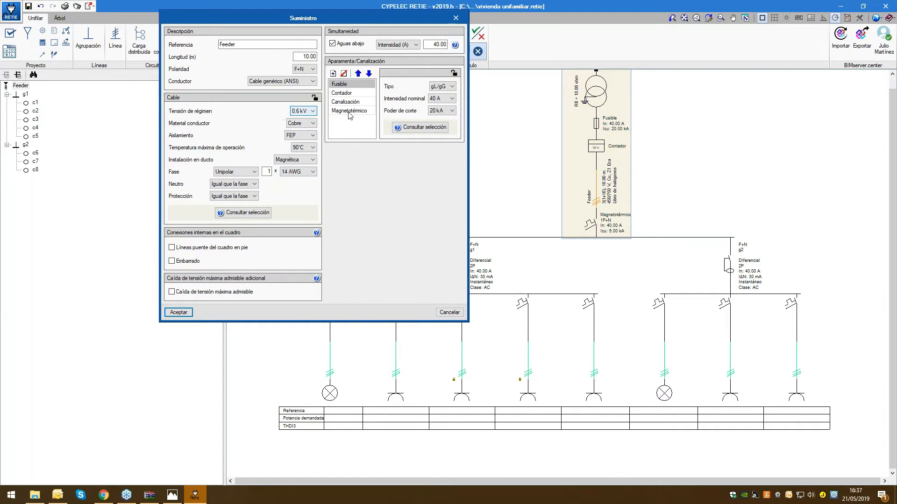
Keep Cobre as the Feeder cable's conductor material and set its insulation to THWN
left_click(301, 125)
left_click(299, 131)
left_click(304, 135)
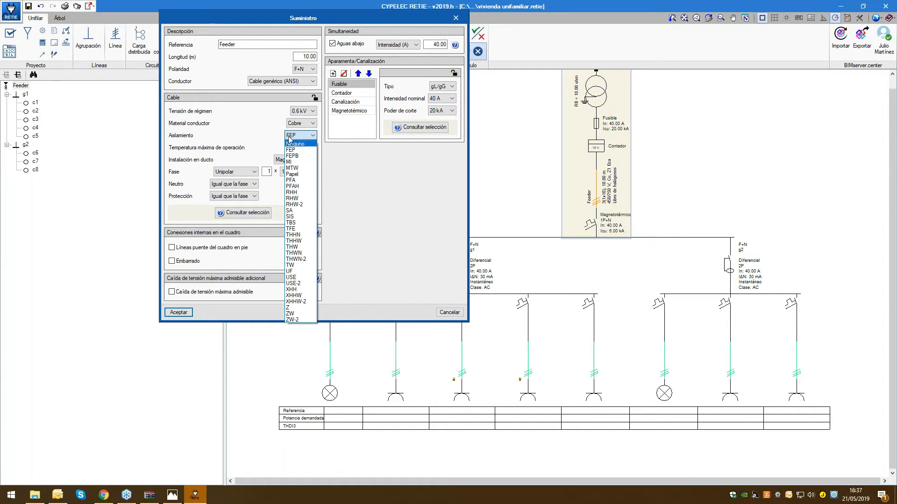
left_click(301, 254)
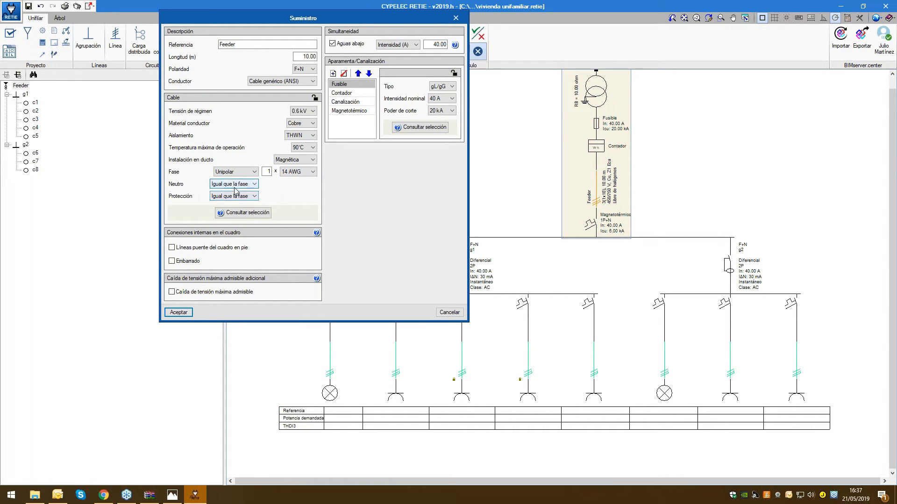
Try the Otra option for the Feeder cable's neutral conductor and return it to Igual que la fase
left_click(254, 184)
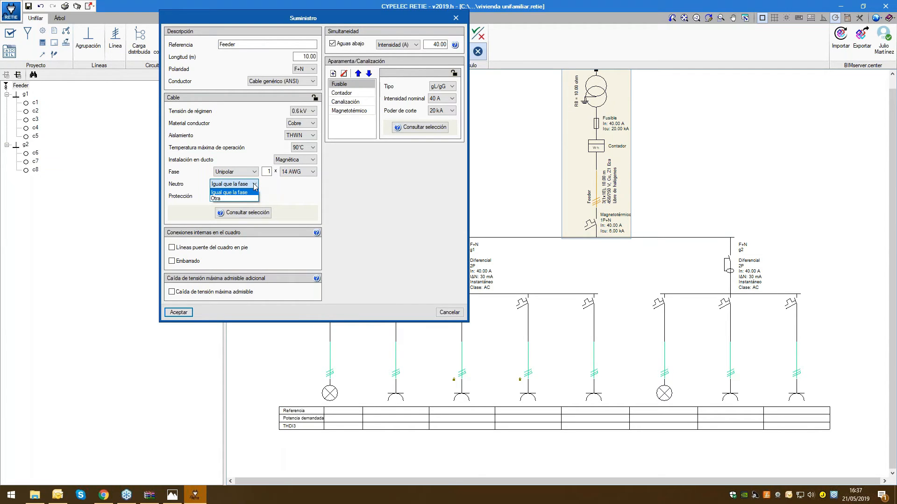
left_click(301, 193)
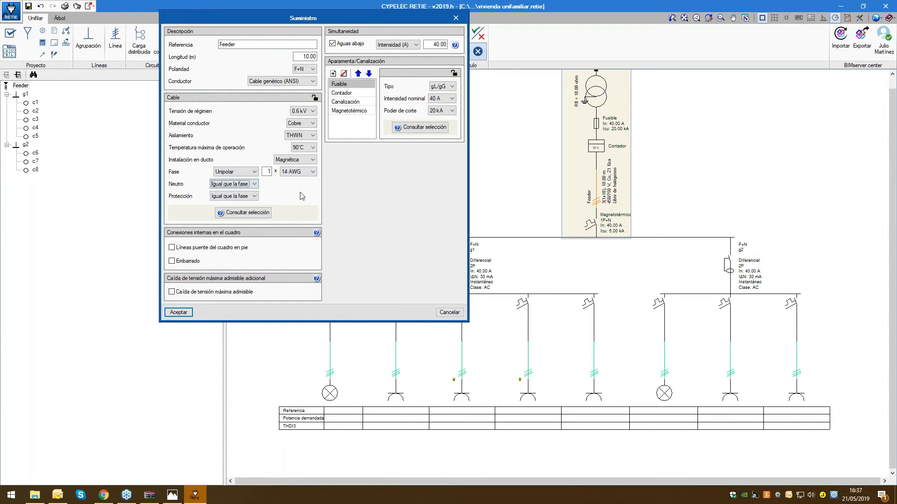
left_click(253, 185)
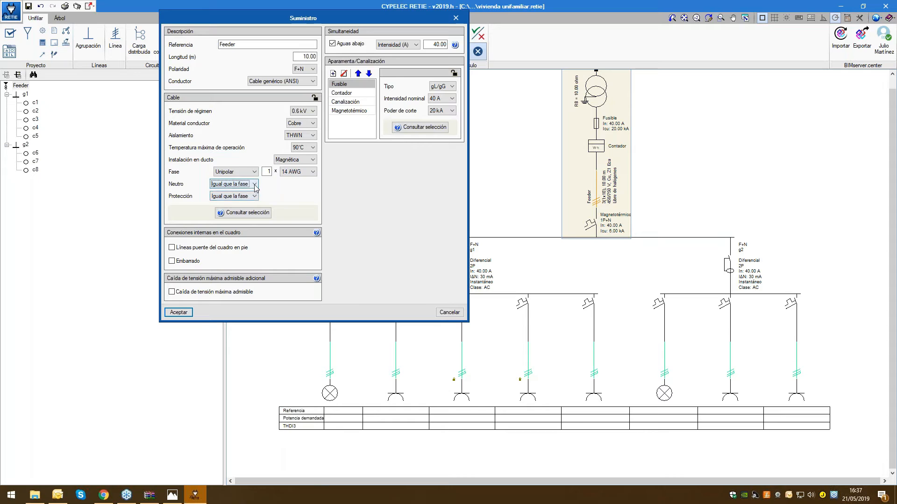
left_click(244, 200)
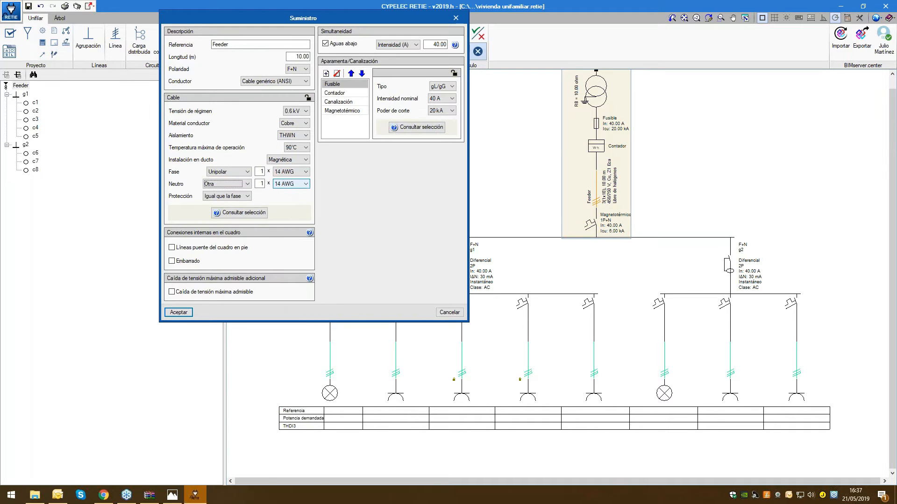
left_click(234, 184)
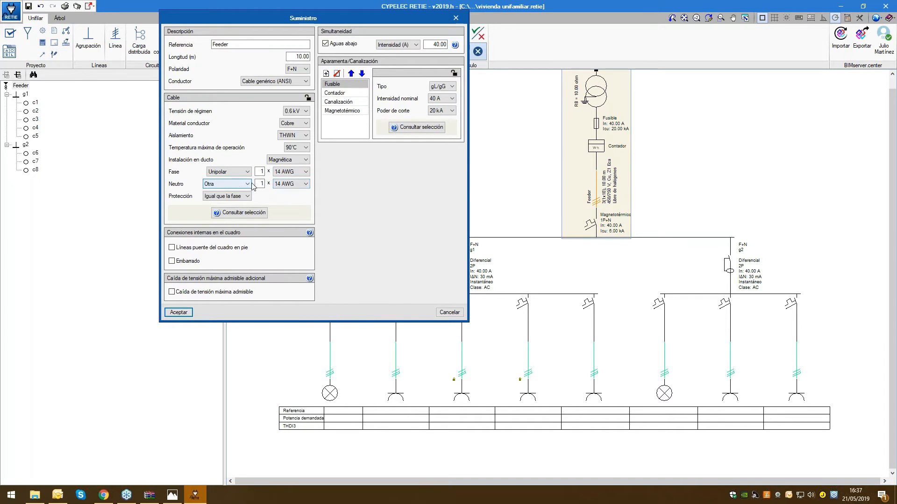
left_click(232, 197)
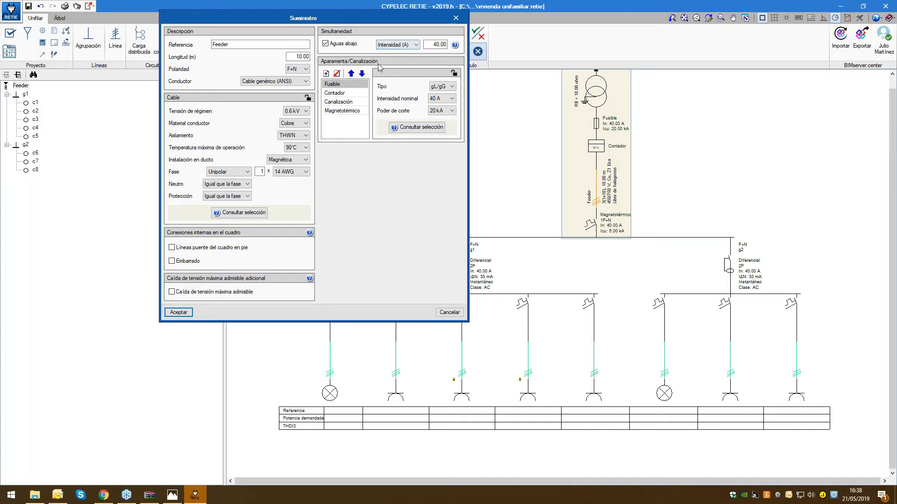
left_click_drag(355, 18, 400, 21)
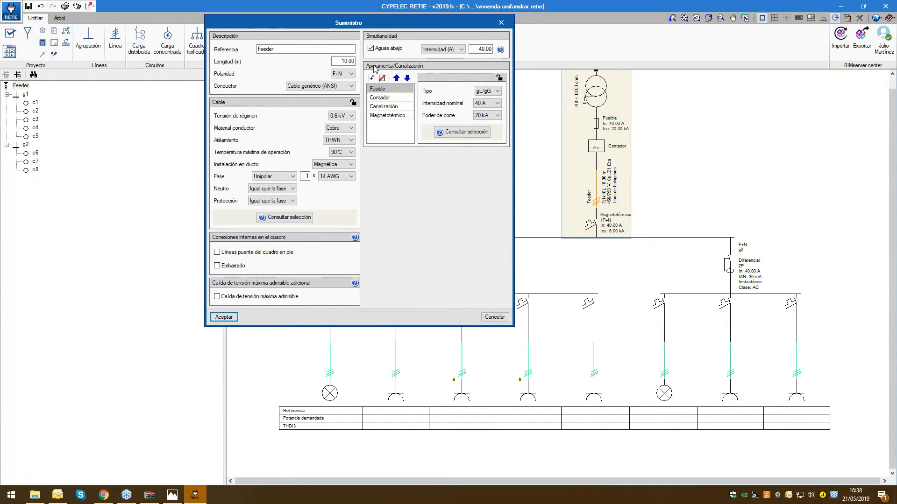
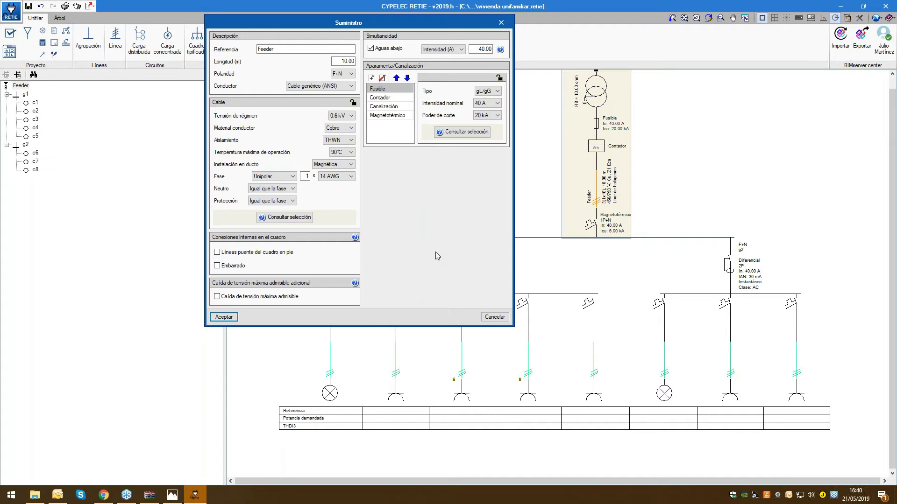
Examine the settings of the Feeder's fuse, meter, conduit and magnetothermic breaker
left_click_drag(292, 19, 176, 15)
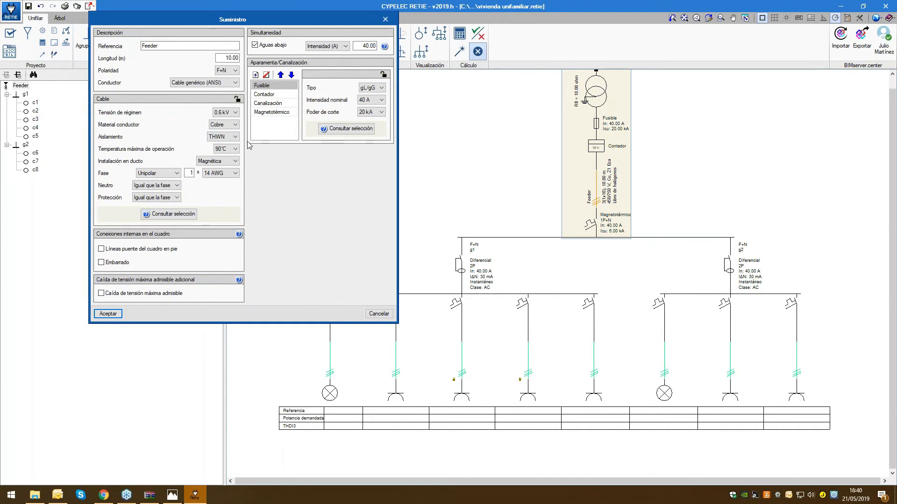
left_click(273, 94)
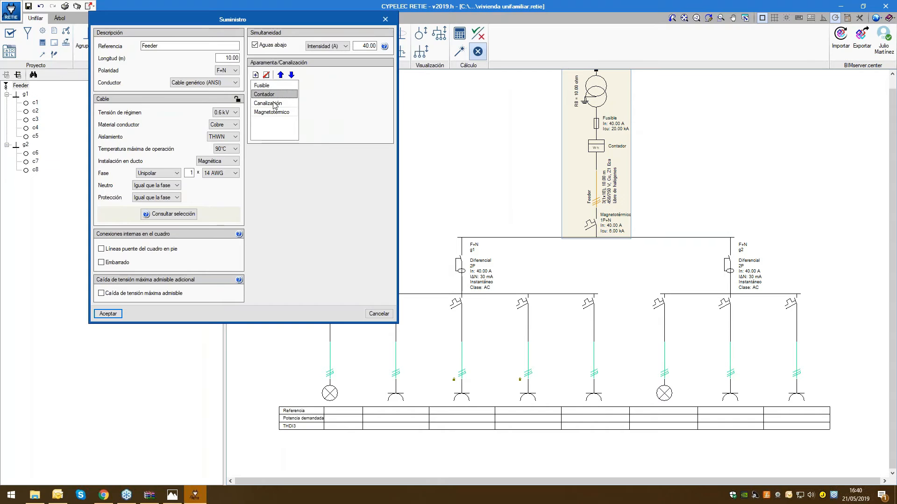
left_click(275, 104)
key("Down")
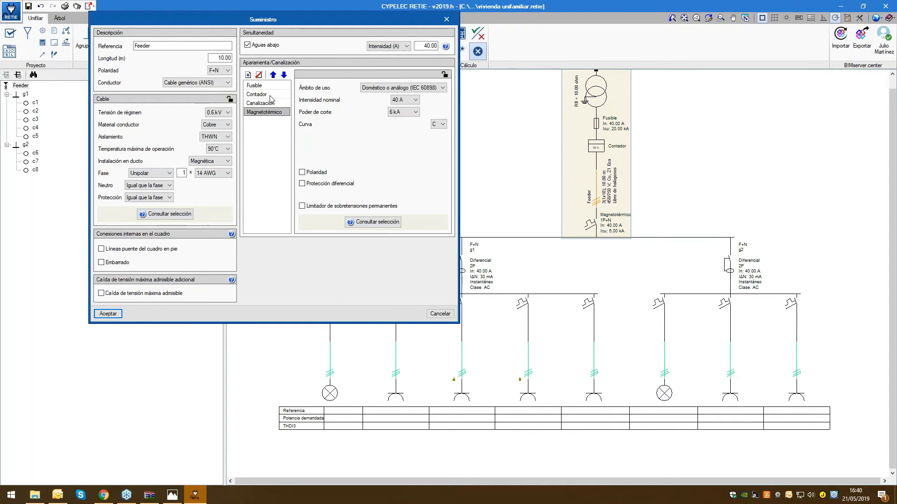
left_click(267, 86)
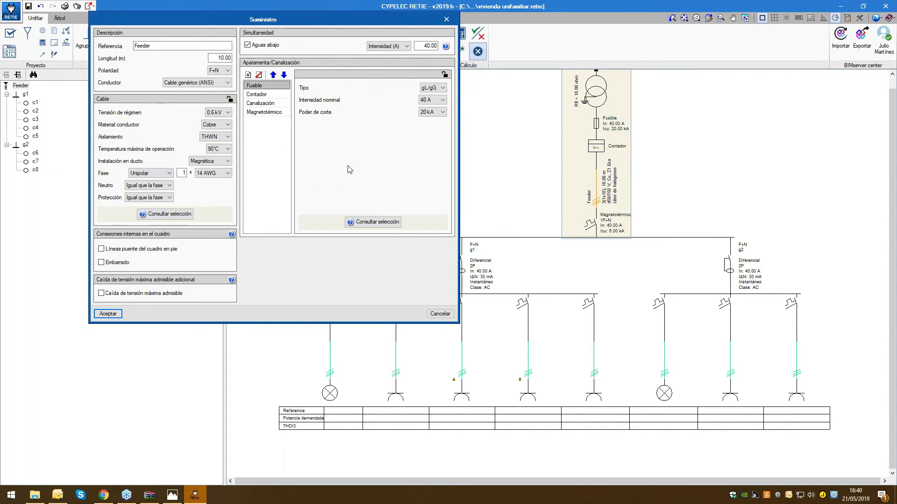
left_click(264, 106)
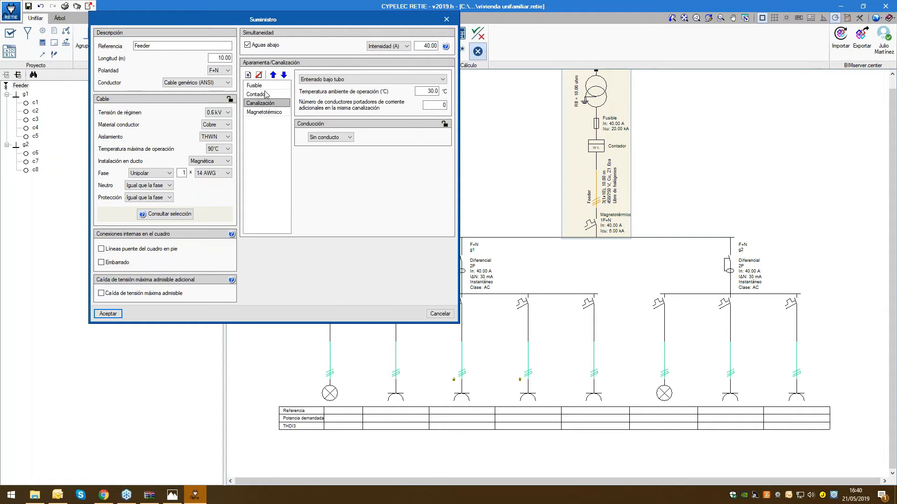
left_click(259, 87)
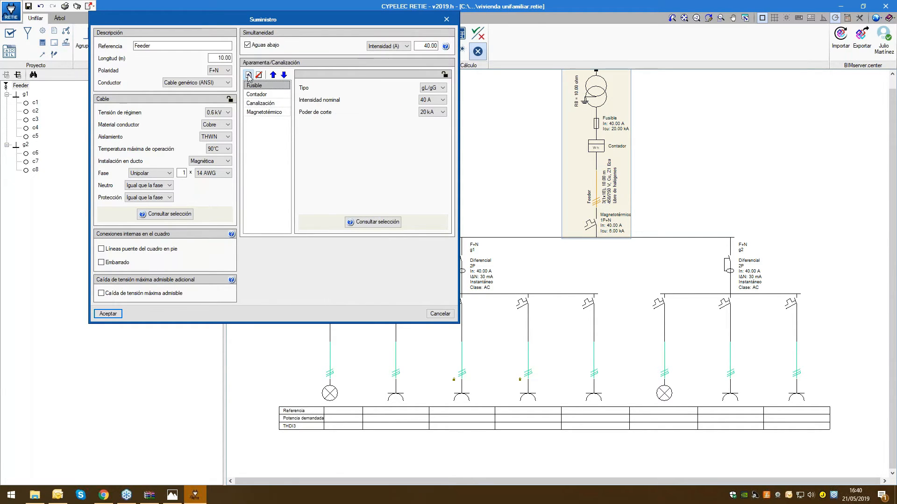
Look at the devices that can be added to the Feeder, review its conduit settings and close its properties without saving
left_click(248, 75)
left_click(313, 115)
left_click(258, 106)
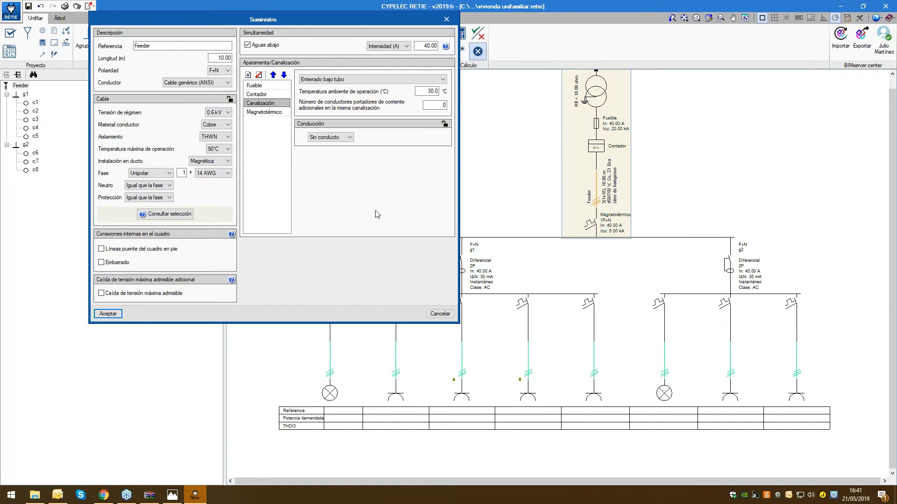
left_click(439, 313)
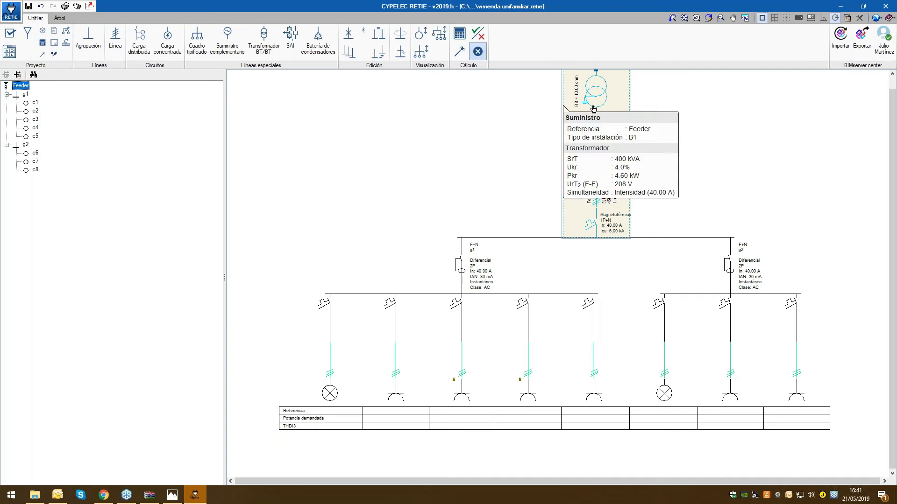
Look at the settings for a new distributed-load circuit under the Feeder and close them without creating it
mouse_move(594, 204)
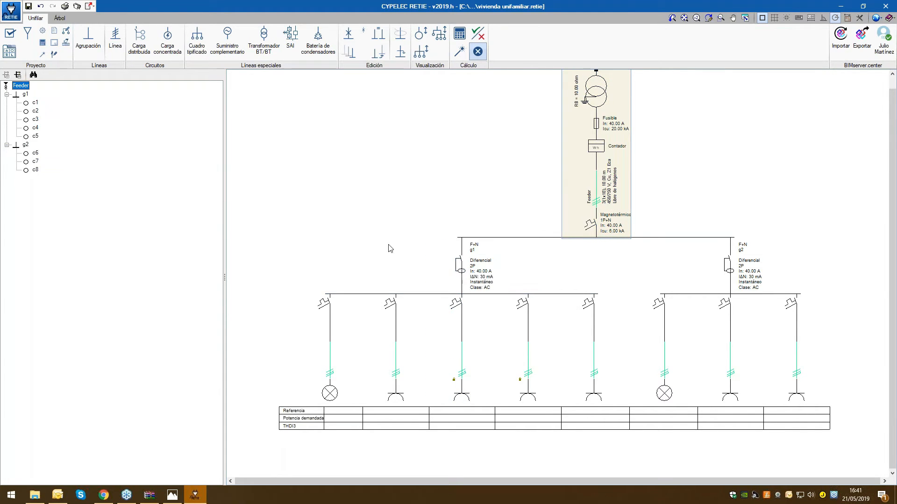
mouse_move(309, 308)
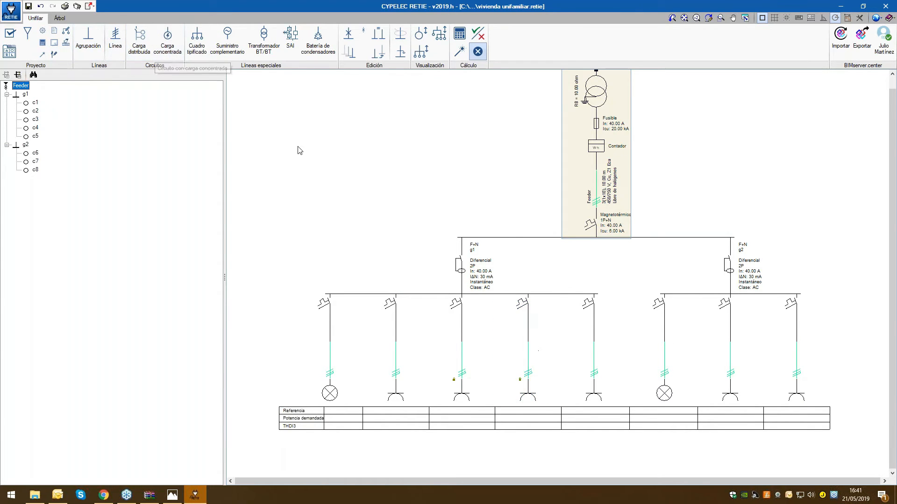
left_click(165, 48)
left_click(519, 376)
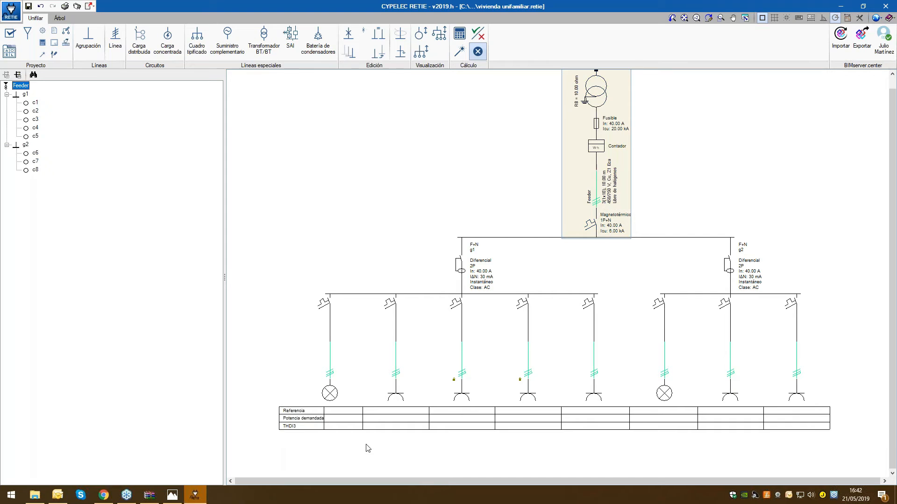
left_click(135, 44)
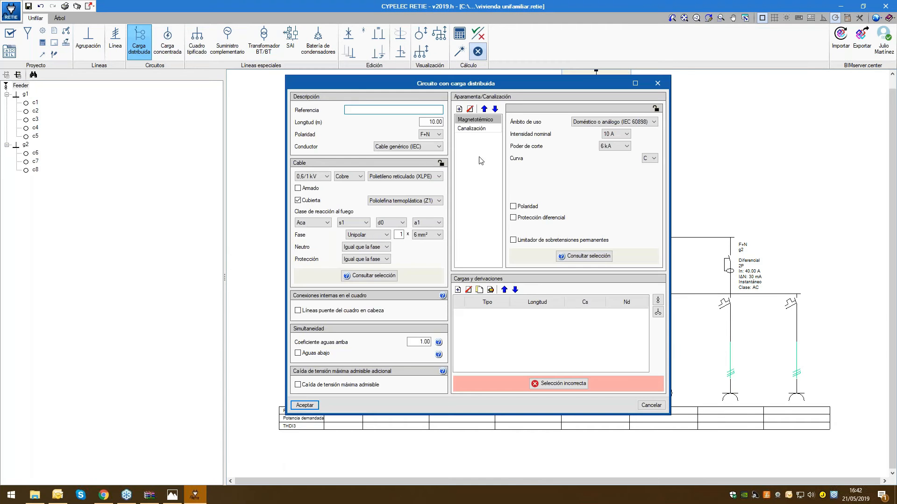
left_click_drag(227, 75, 116, 46)
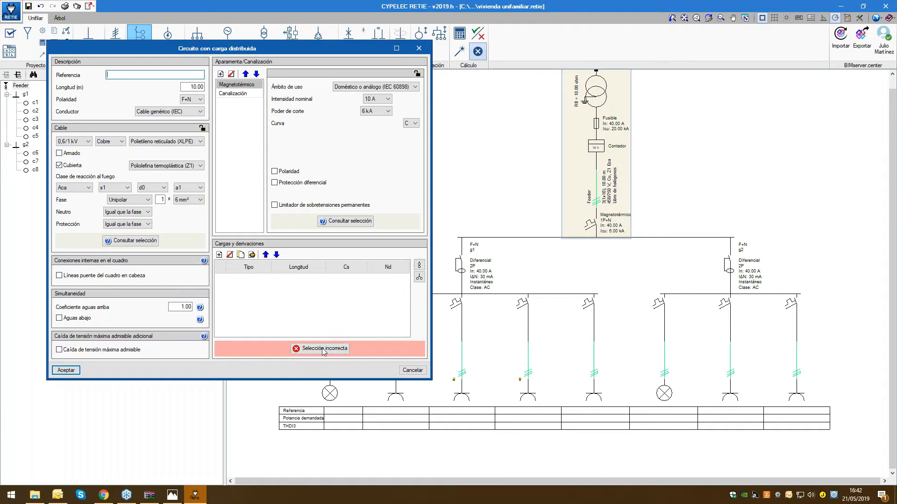
left_click(412, 370)
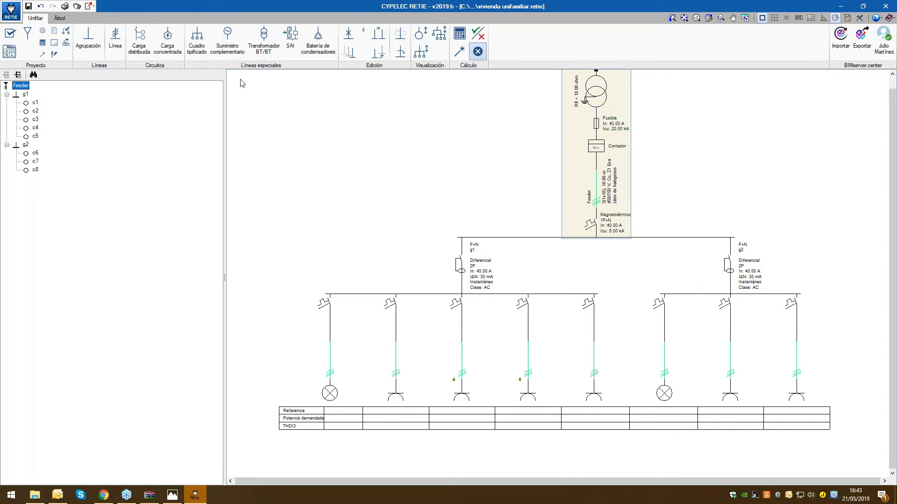
Start a new concentrated-load circuit under the Feeder with reference C1 Alumbra and a length of 28 m
left_click(169, 45)
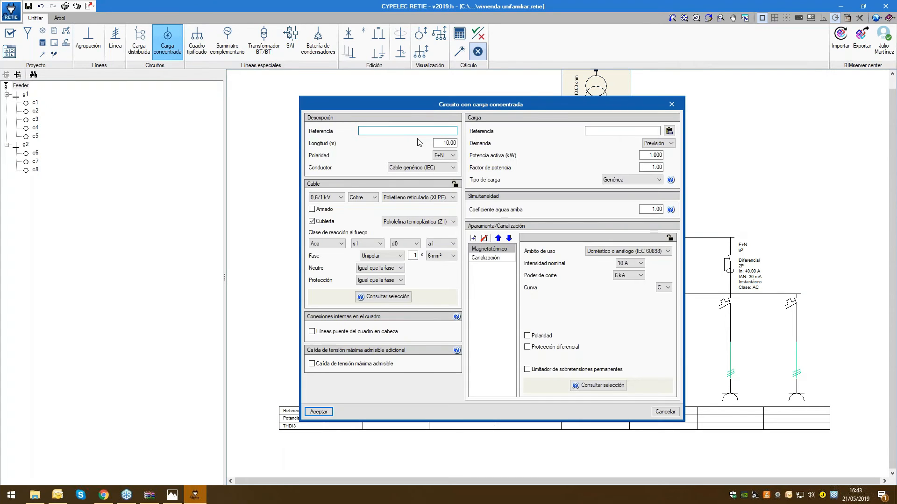
type("C1 Alumbra")
double_click(455, 143)
type("28")
key("Tab")
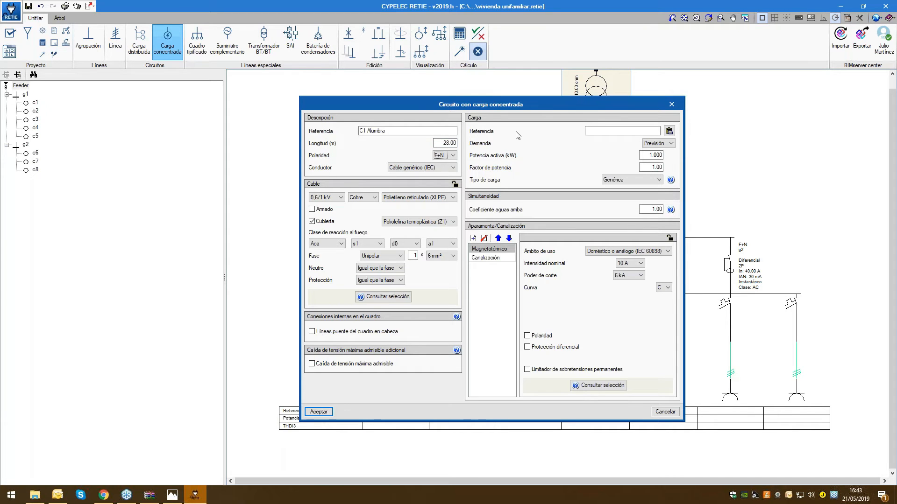
left_click_drag(408, 104, 129, 50)
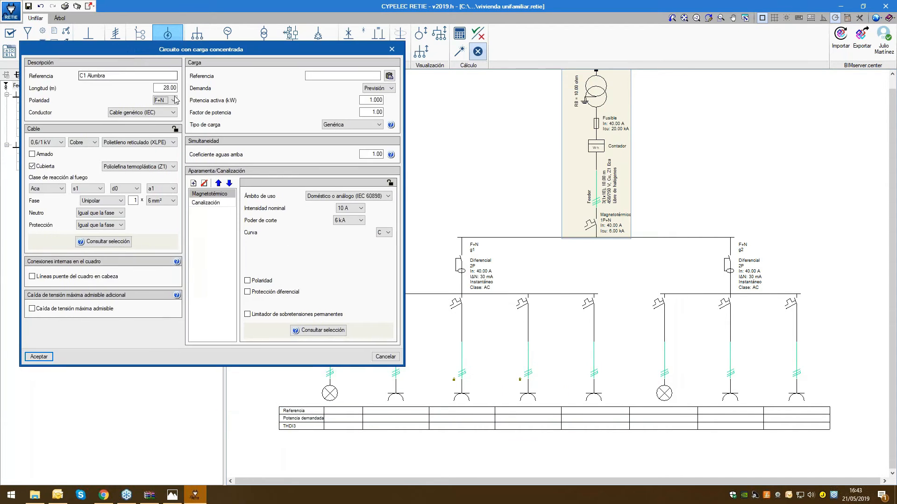
Try the 3F+N polarity for the C1 Alumbra circuit and return it to F+N
left_click(173, 100)
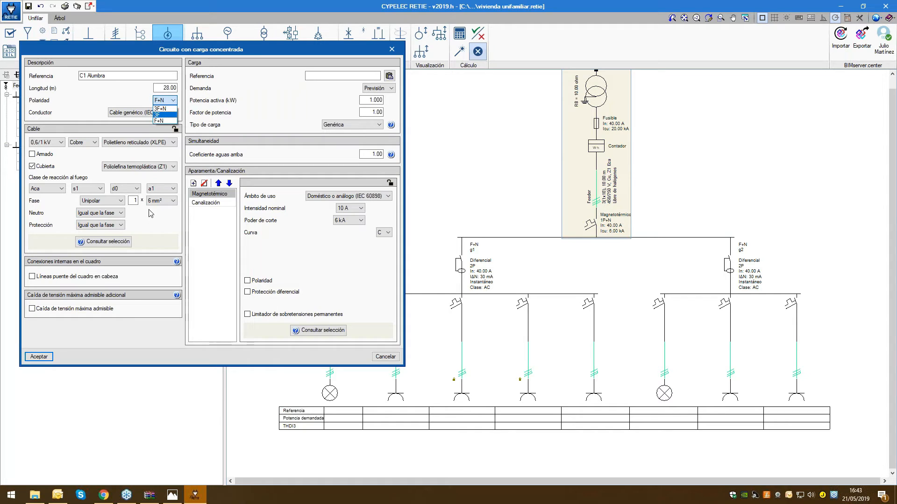
left_click(164, 108)
left_click(172, 100)
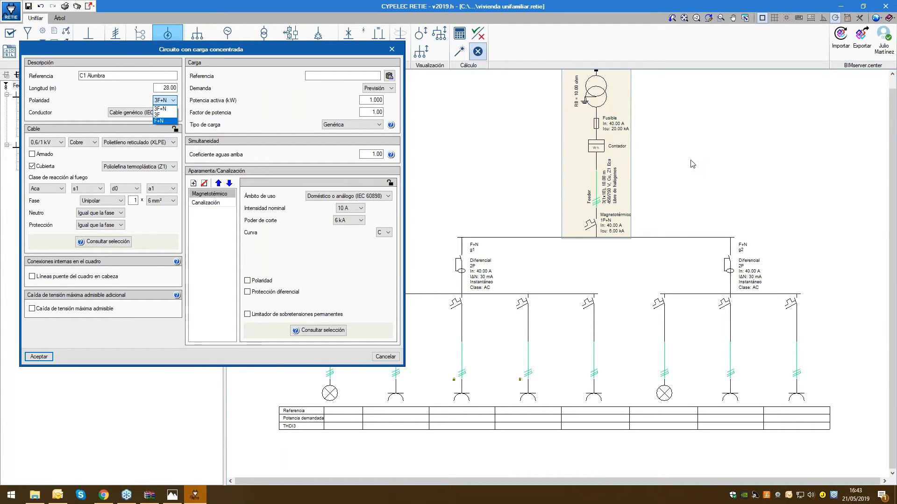
left_click(169, 121)
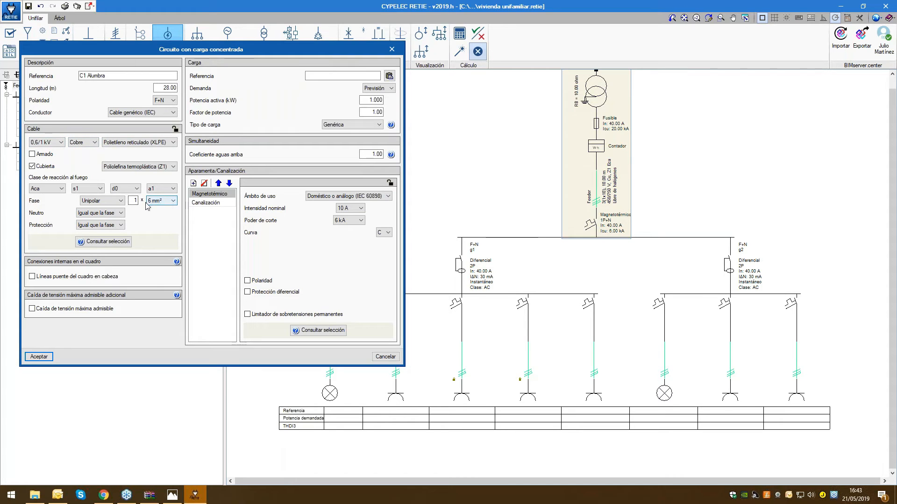
Set the circuit's phase conductor section to 2.5 mm², then briefly enable the additional maximum voltage drop limit and disable it again
left_click(169, 206)
left_click(163, 209)
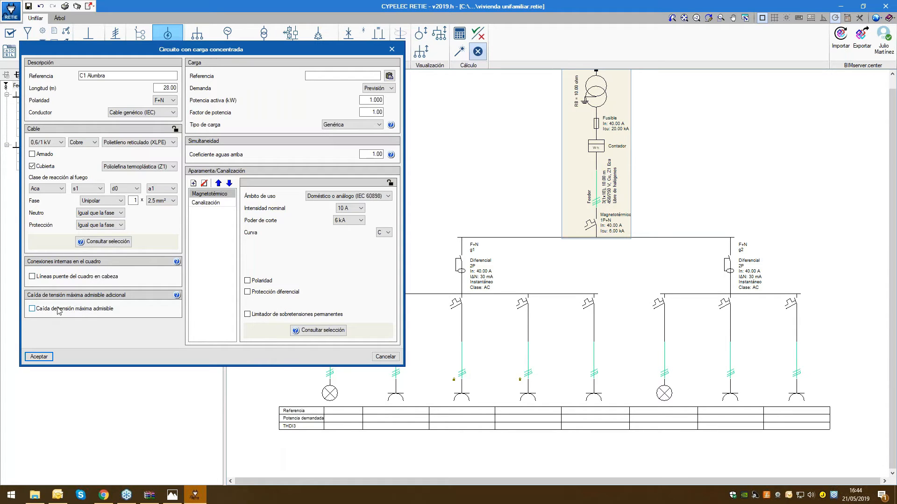
left_click(36, 309)
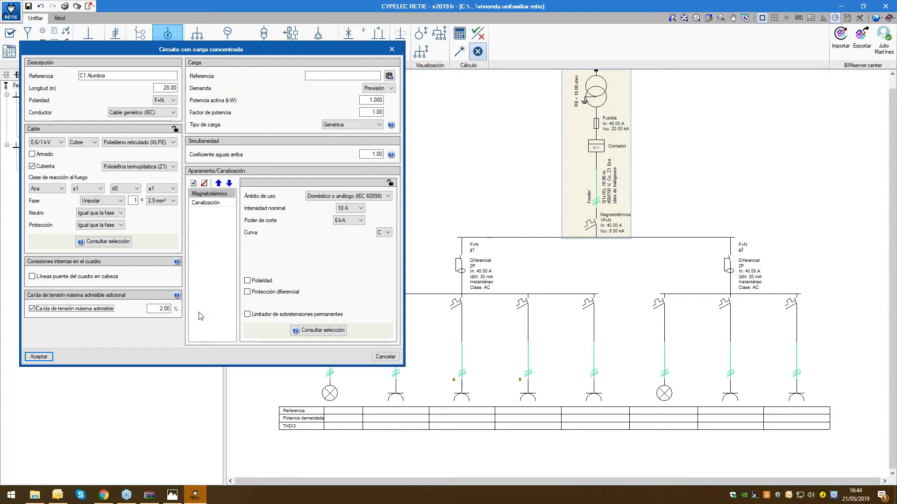
left_click(33, 310)
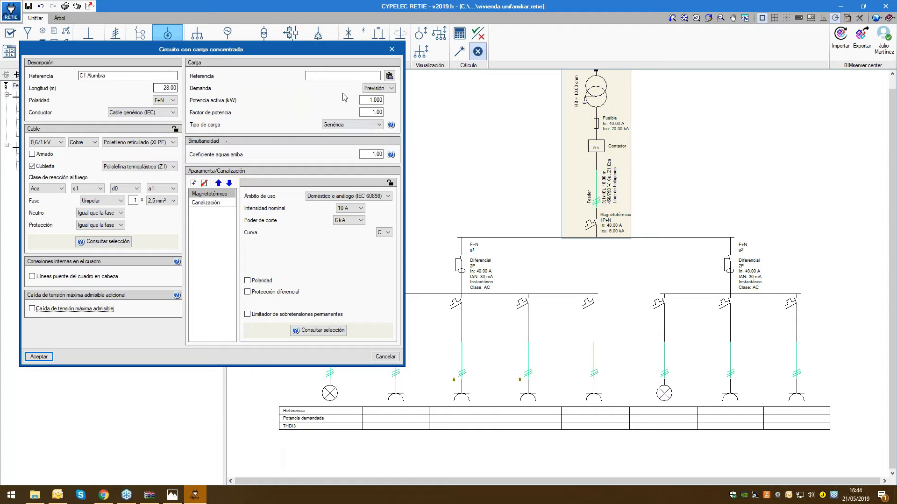
Keep the load's demand as Previsión and set its active power to 2.5 kW
left_click(392, 89)
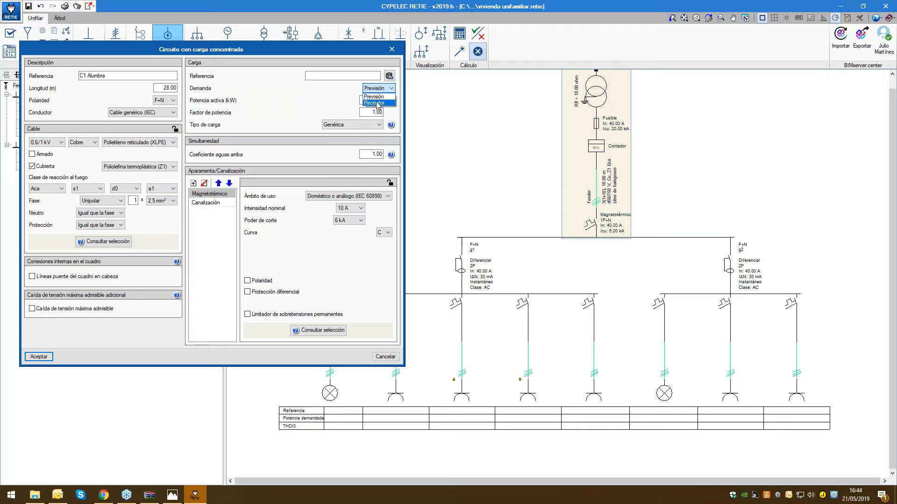
left_click(375, 97)
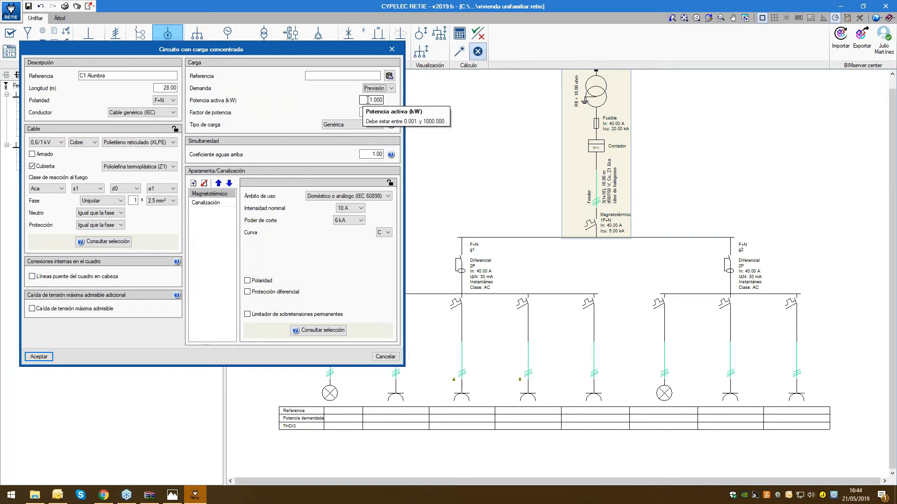
key("Tab")
type("2.5")
key("Tab")
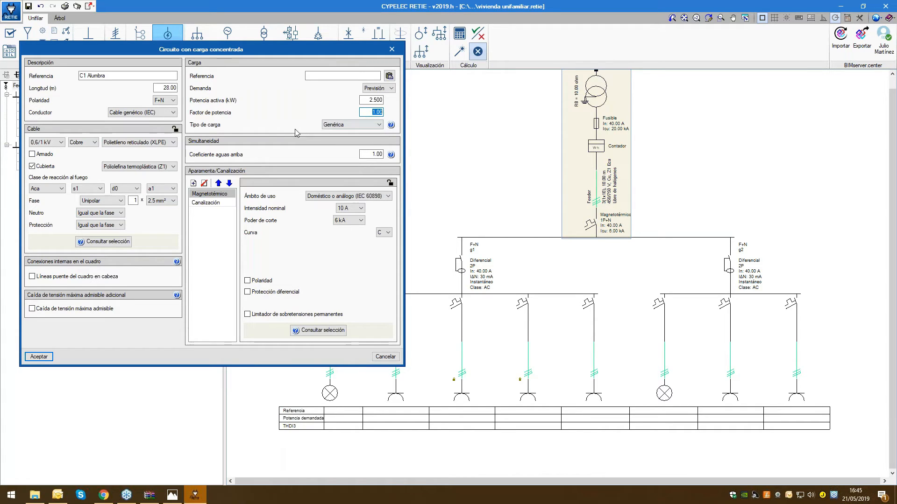
Set the load type to Iluminación and the power factor to 0.98
left_click(364, 125)
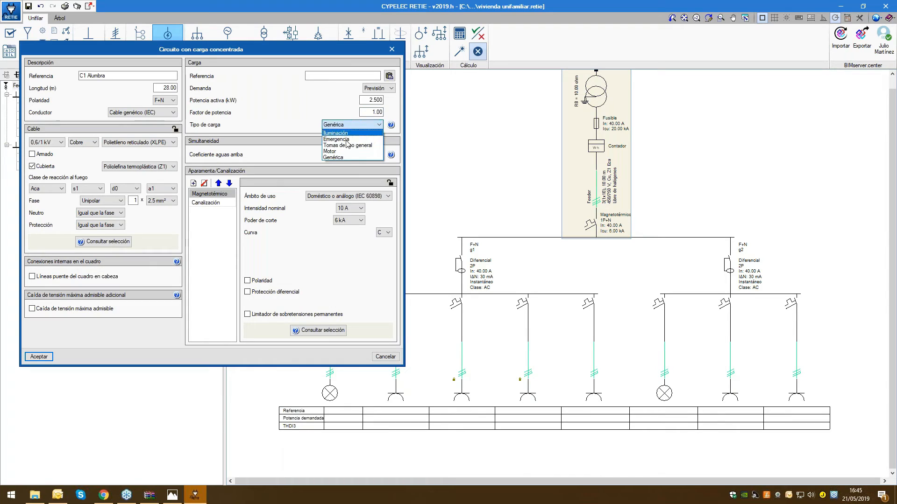
left_click(347, 145)
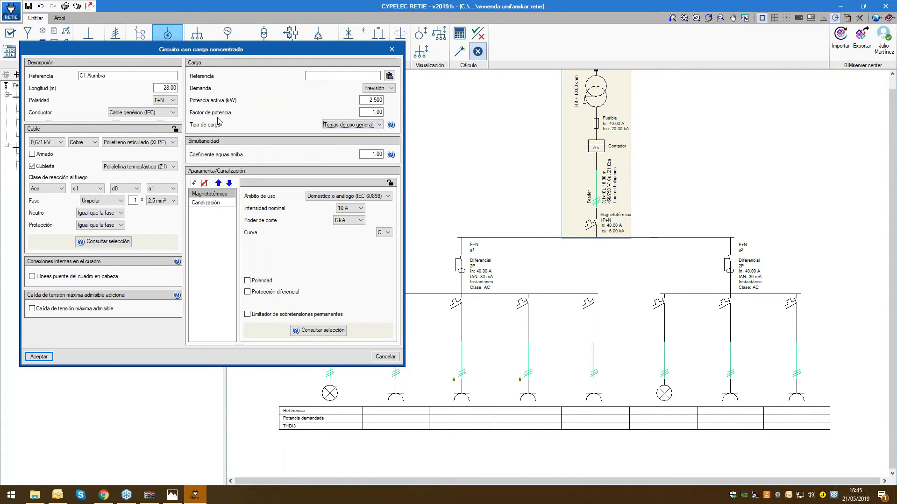
left_click(380, 125)
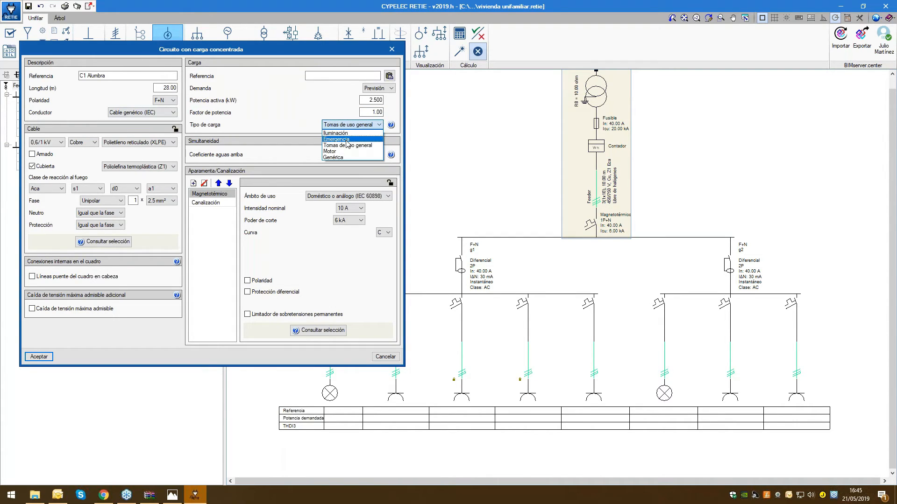
left_click(345, 138)
key("shift+Tab")
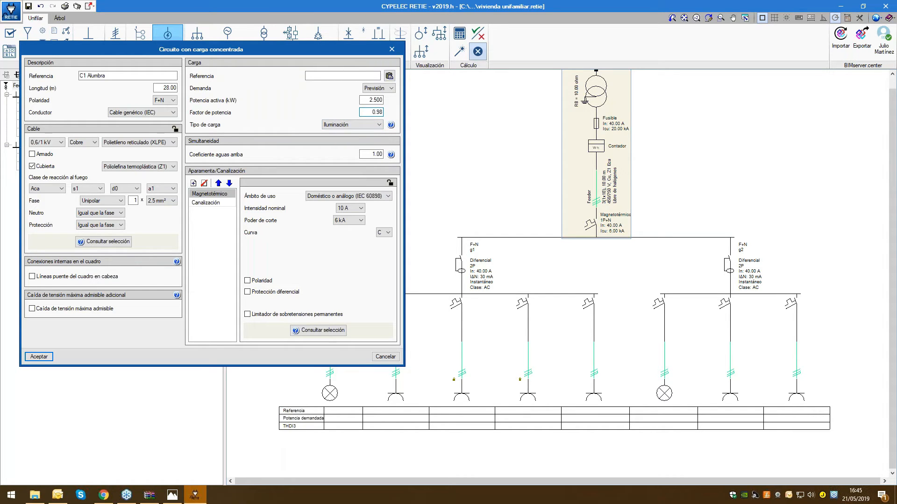
key("Tab")
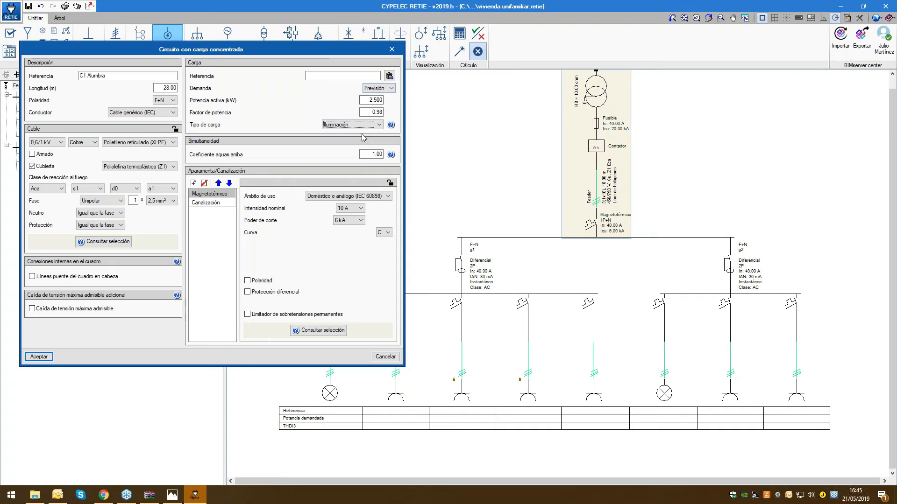
Look at the load's demand options, keeping Previsión, and review the switchgear that can be added to the circuit without adding any
left_click(391, 92)
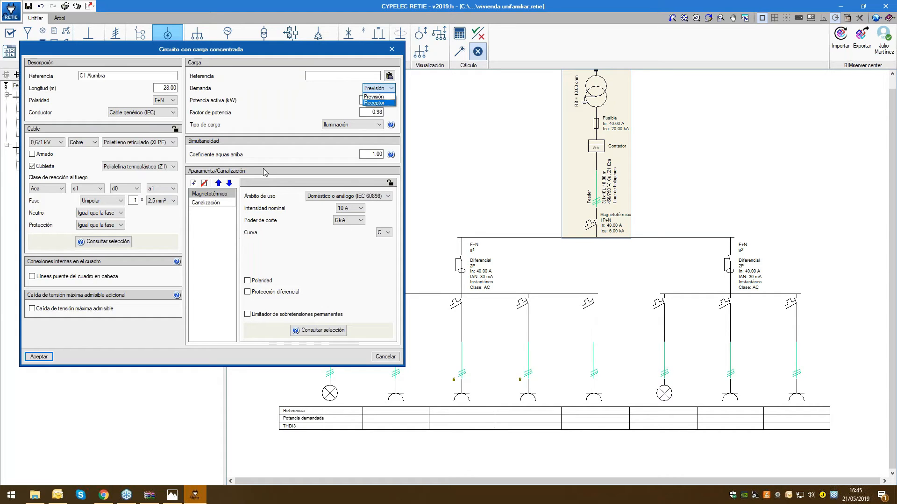
left_click(375, 96)
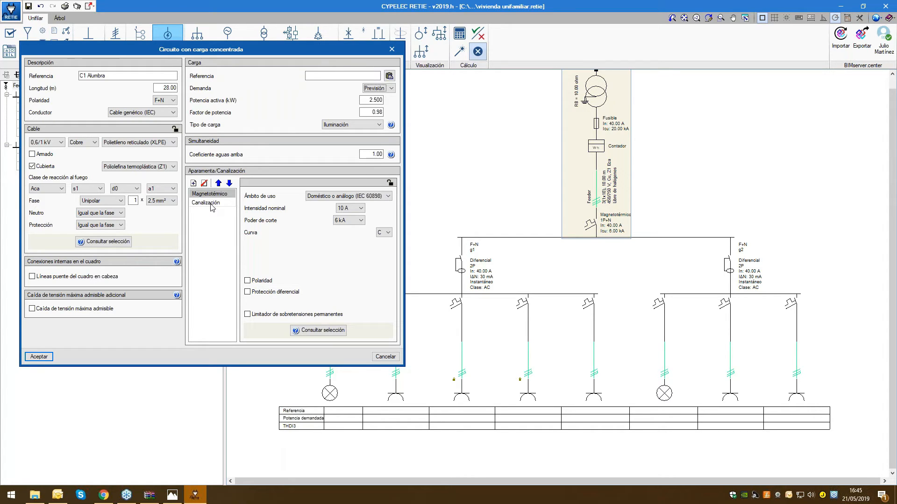
left_click(193, 183)
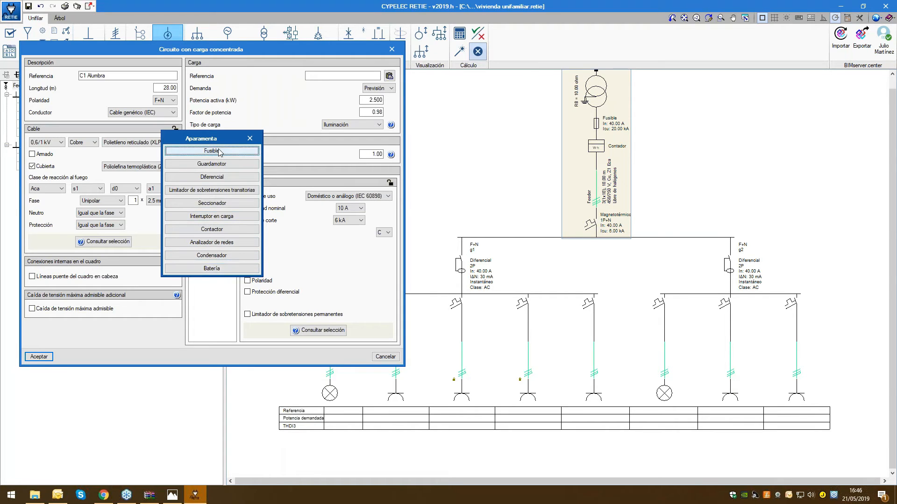
left_click(249, 139)
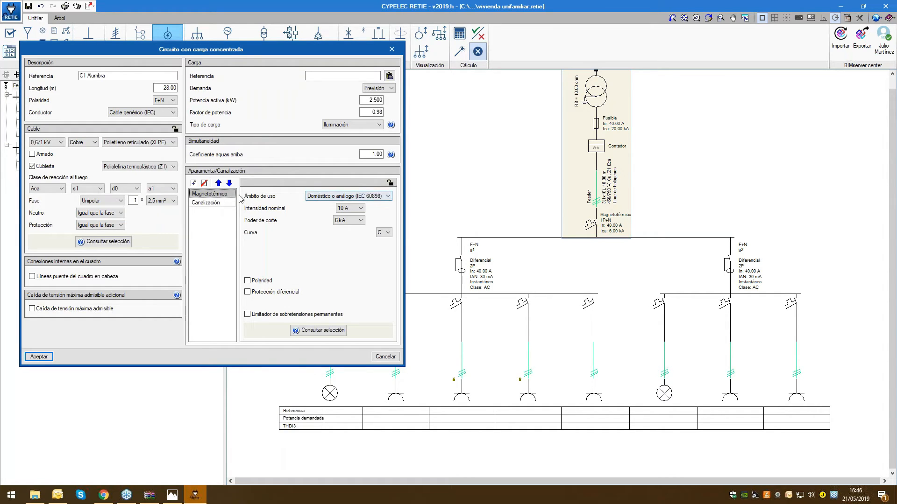
Review the circuit breaker's scope-of-use options, keeping Doméstico o análogo (IEC 60898), and examine its time-current curve
left_click(363, 197)
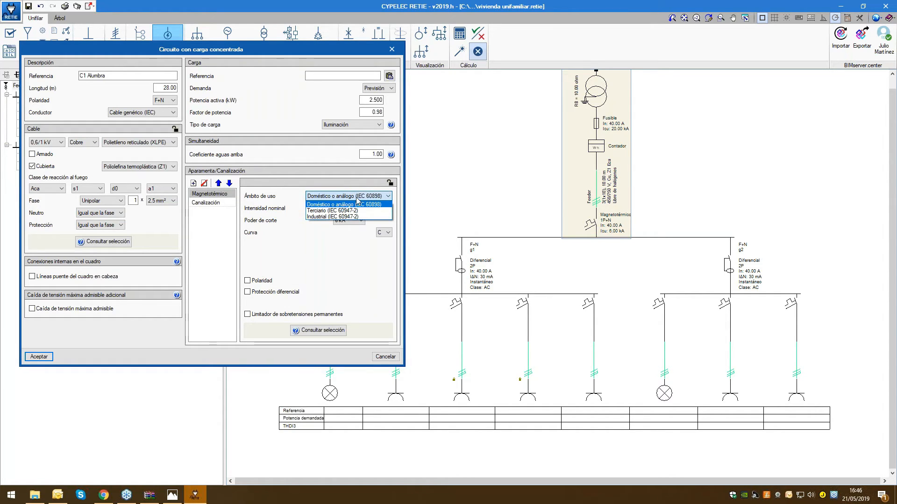
left_click(325, 196)
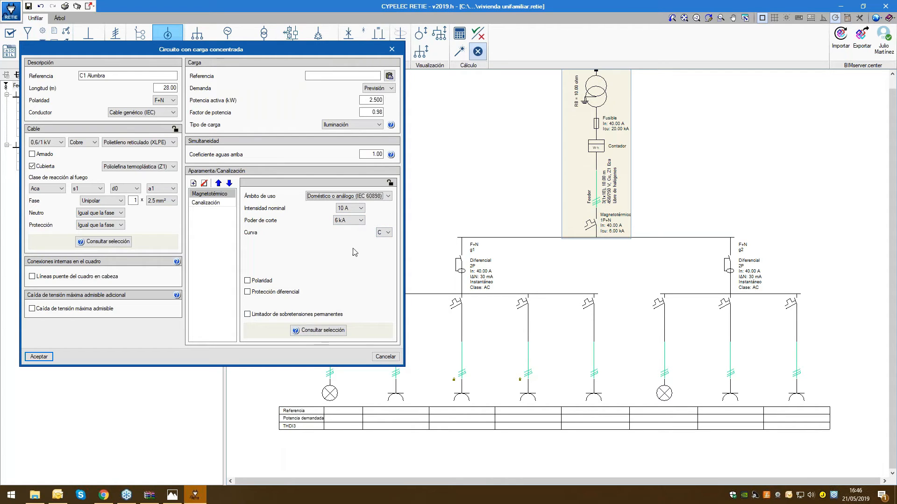
left_click(322, 330)
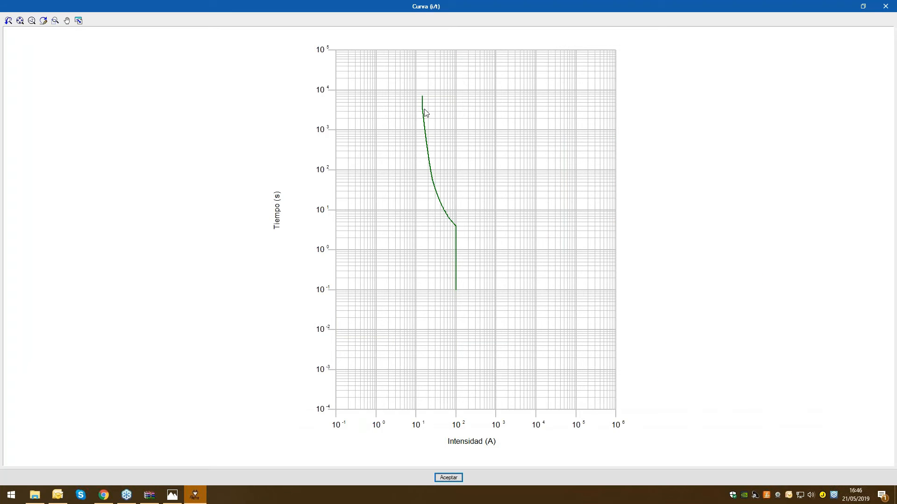
scroll(444, 218, "up", 2)
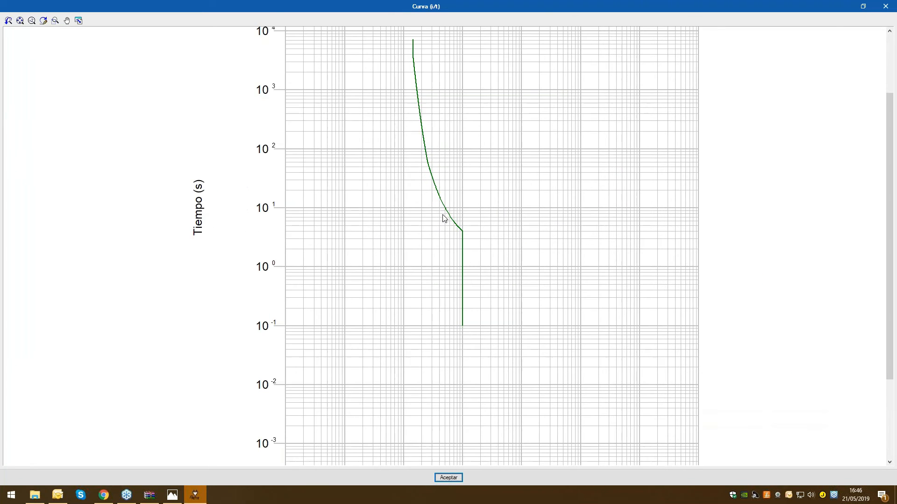
scroll(444, 218, "up", 1)
scroll(444, 218, "down", 1)
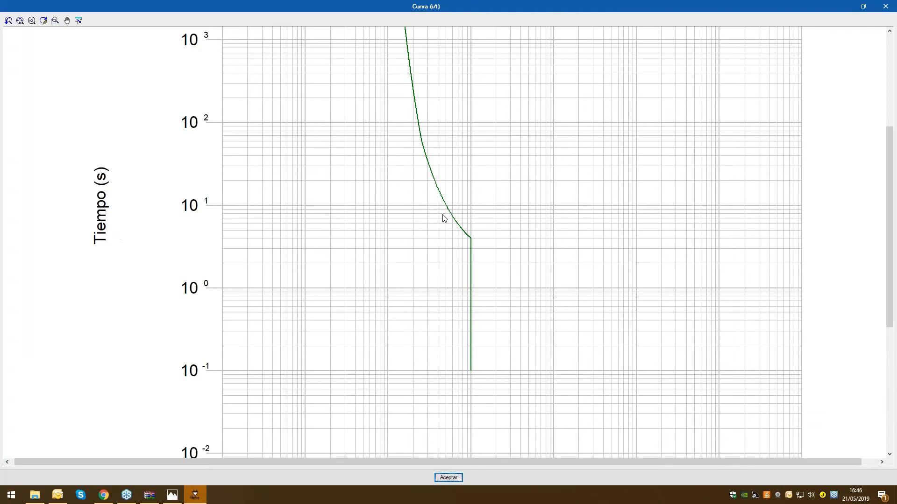
scroll(442, 214, "down", 2)
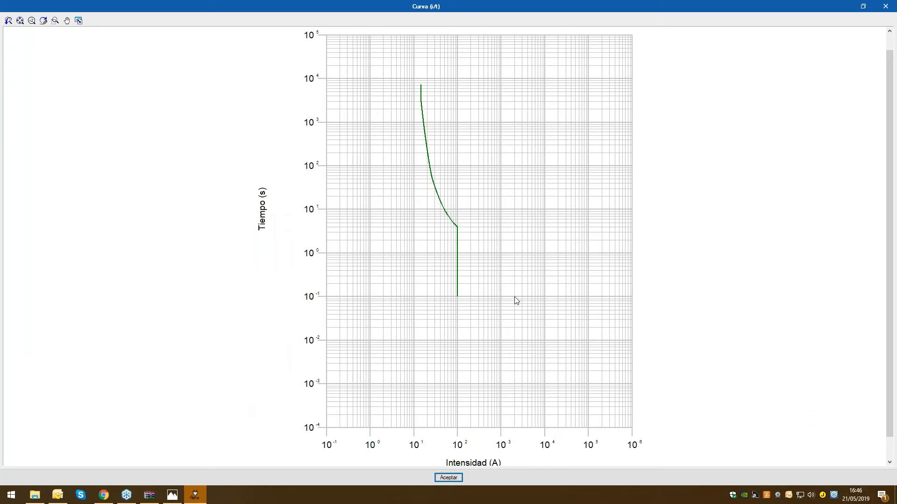
left_click(450, 479)
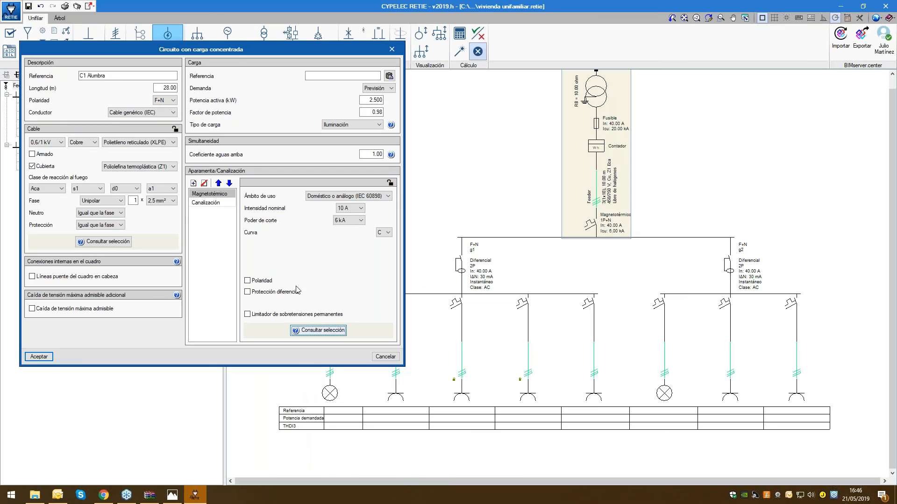
Review the conduit's reference installation methods, then define its installation by IEC 60364-5-52, Tabla A.52.3 instead
left_click(205, 203)
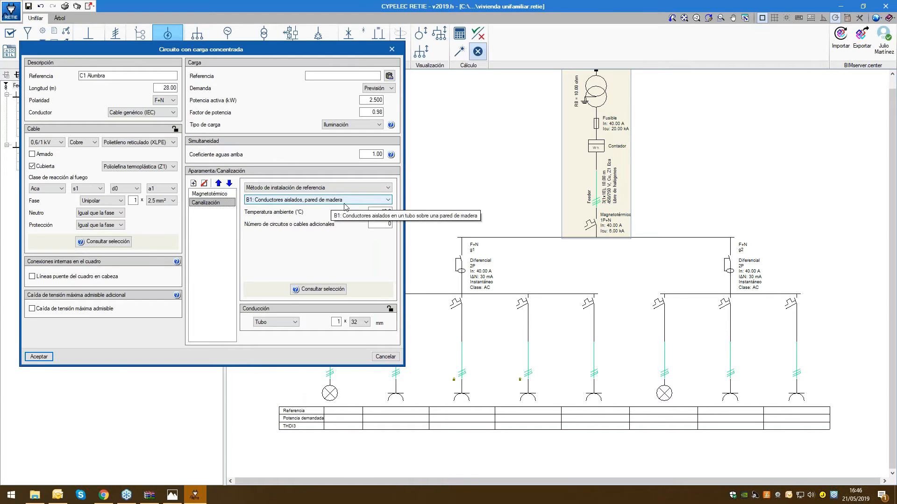
left_click(355, 201)
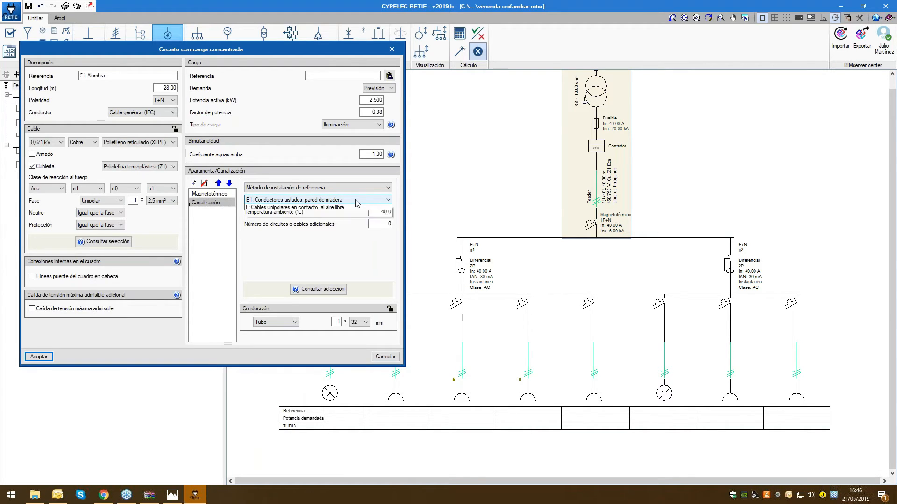
left_click(355, 201)
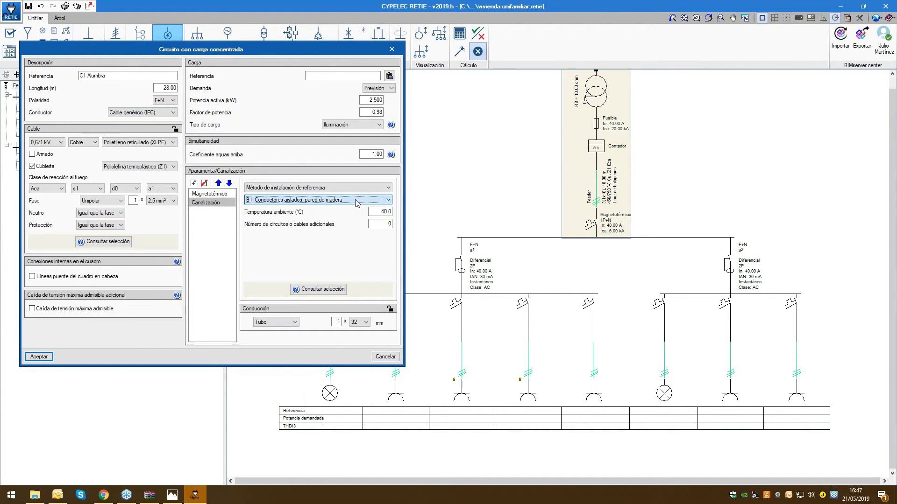
left_click(286, 188)
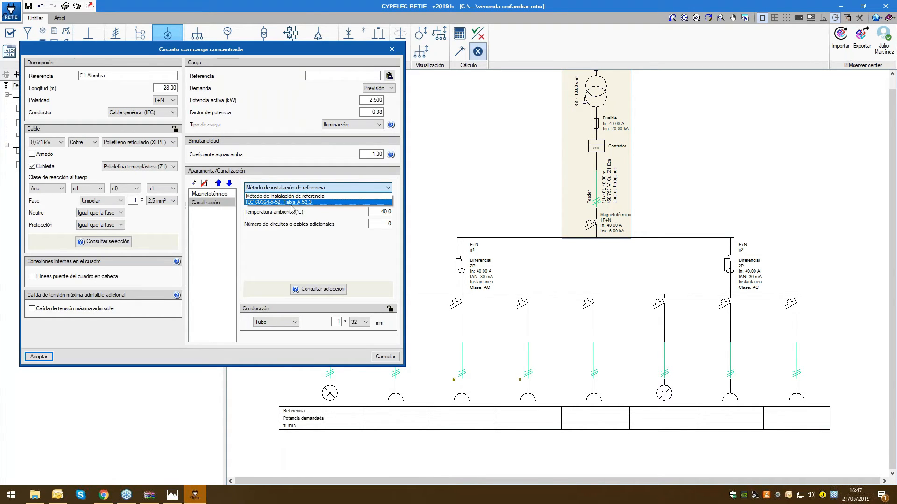
left_click(264, 203)
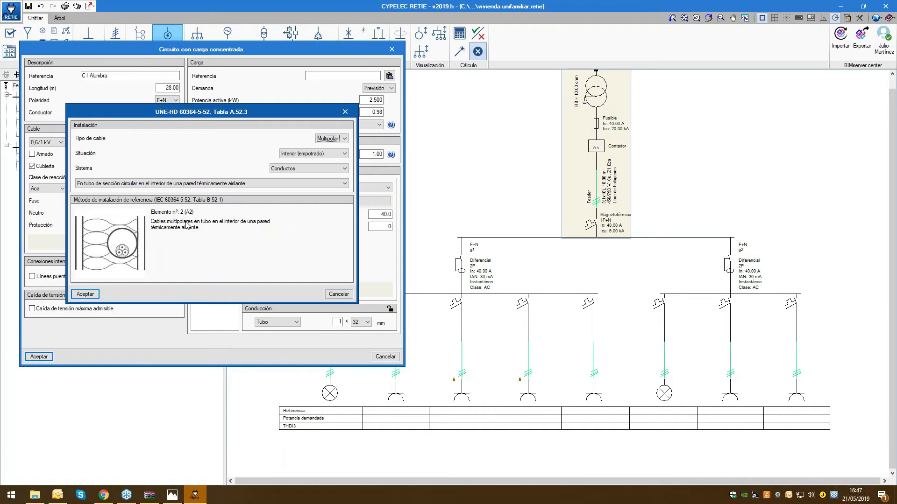
Set the installation's cable type to Unipolar and its situation to Interior (empotrado), trying Superficie in between
left_click(335, 139)
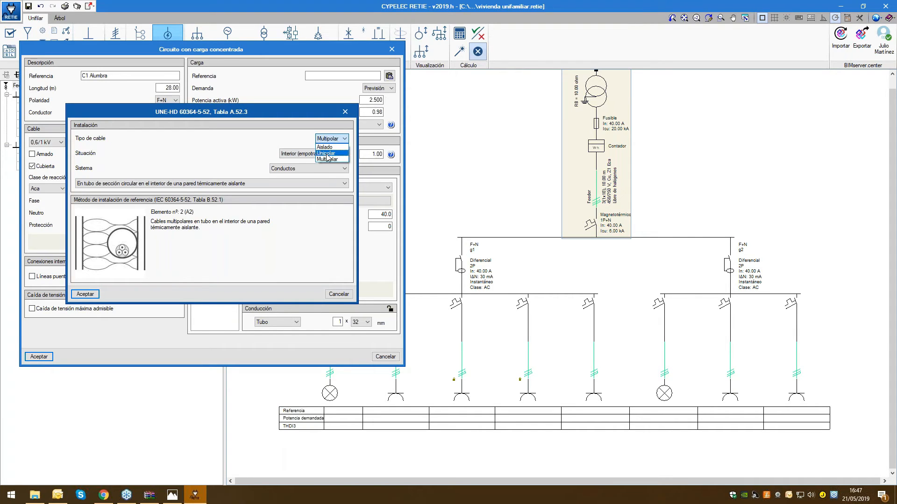
left_click(327, 154)
left_click(322, 153)
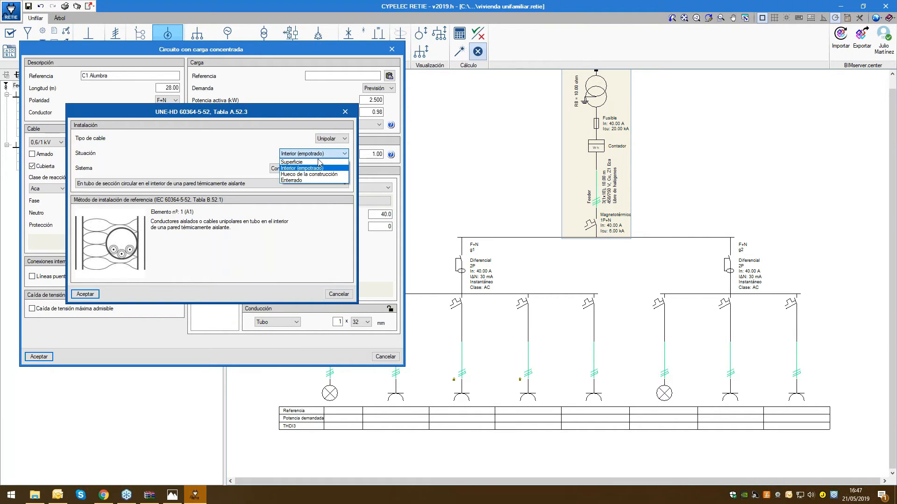
left_click(319, 162)
left_click(327, 154)
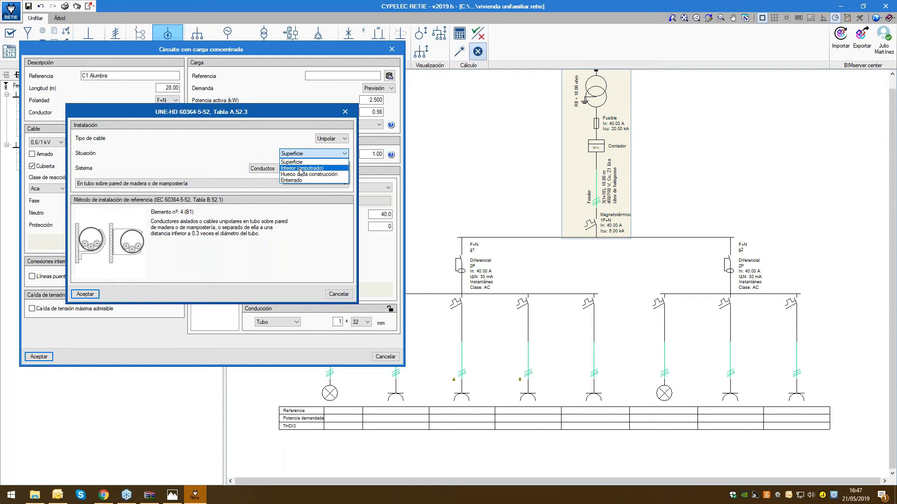
left_click(300, 168)
Keep the Conductos system, choose En tubo empotrado en mampostería as the installation method, and accept it
left_click(301, 171)
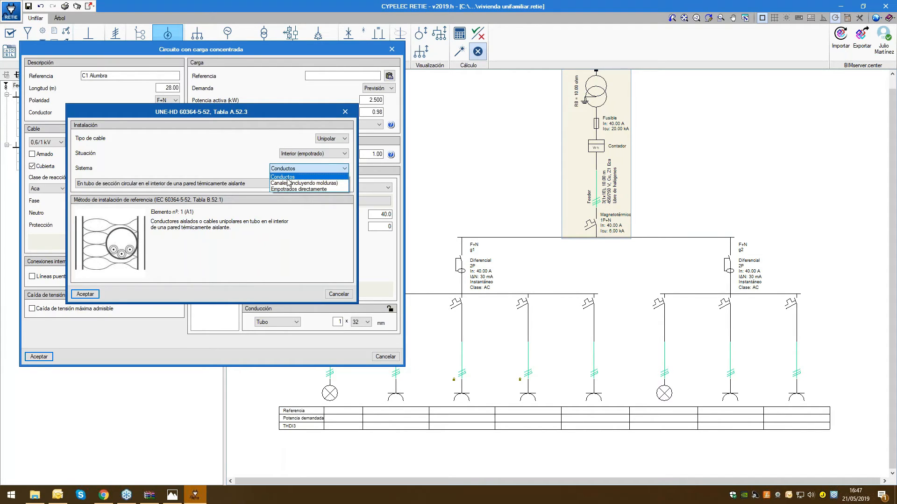
left_click(287, 178)
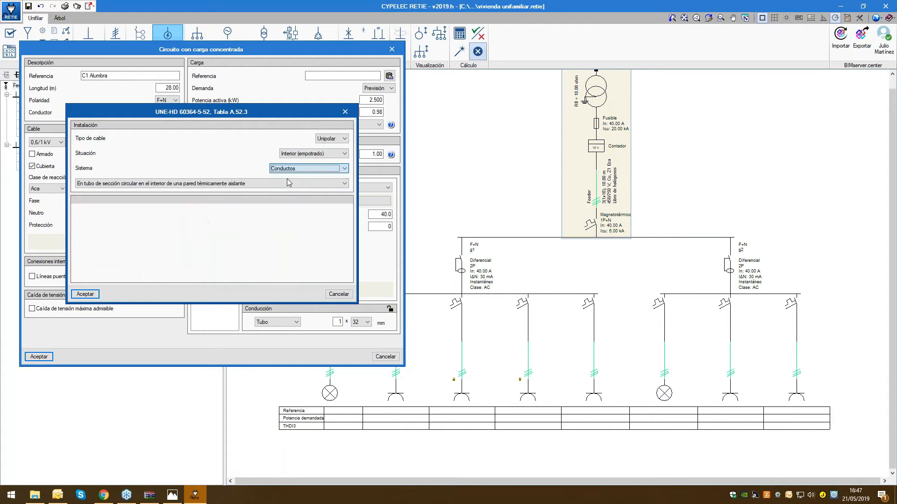
left_click(131, 185)
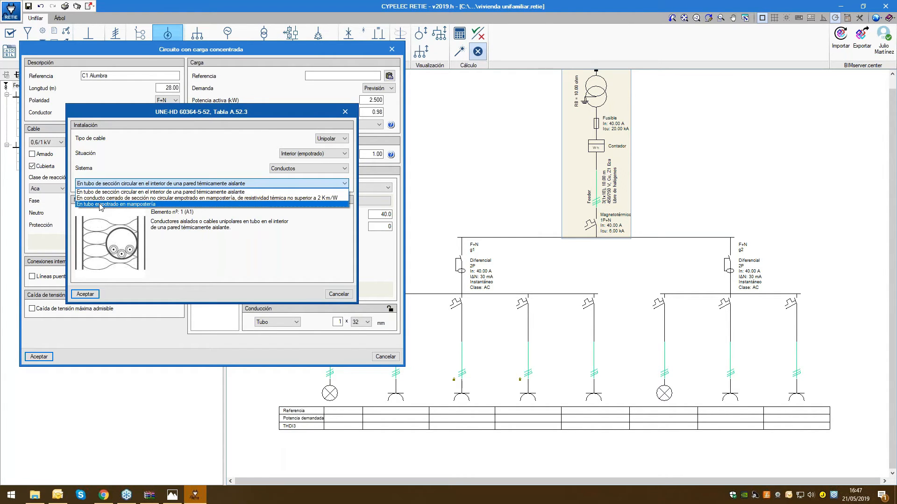
left_click(101, 205)
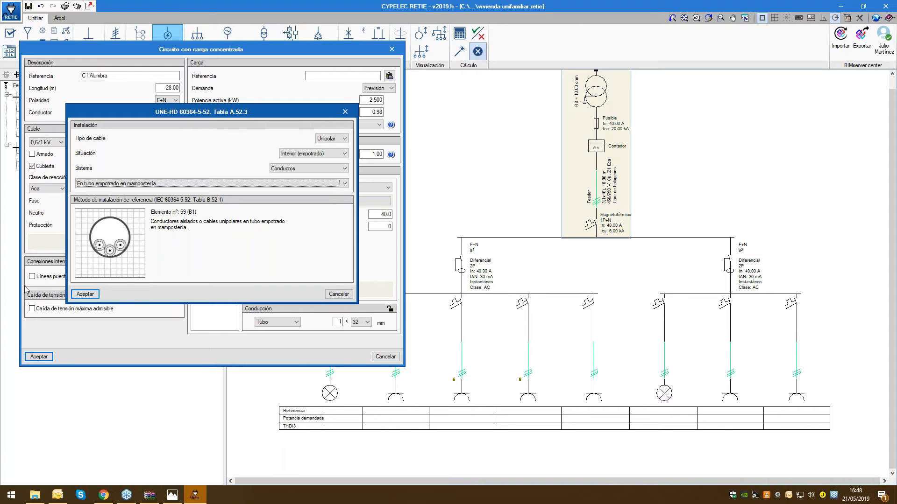
left_click(84, 295)
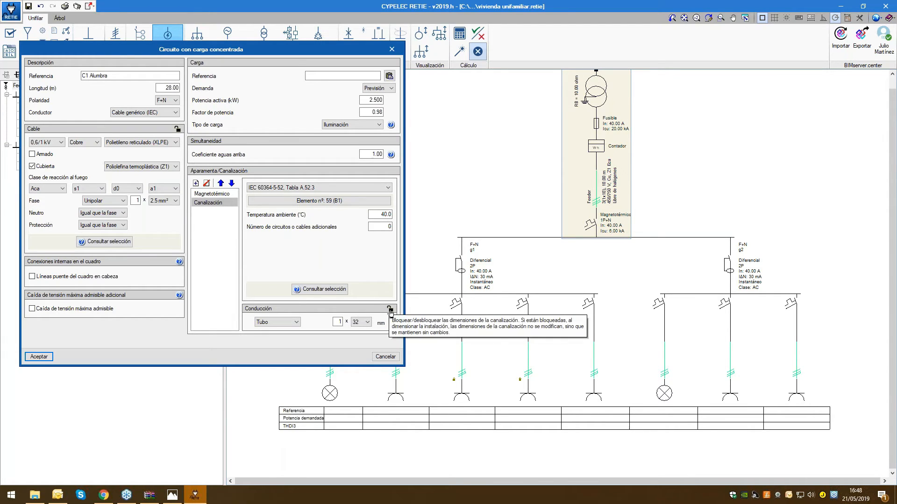
Accept the C1 Alumbra circuit and place it at the free end of group g2, then leave the insertion command
left_click(225, 194)
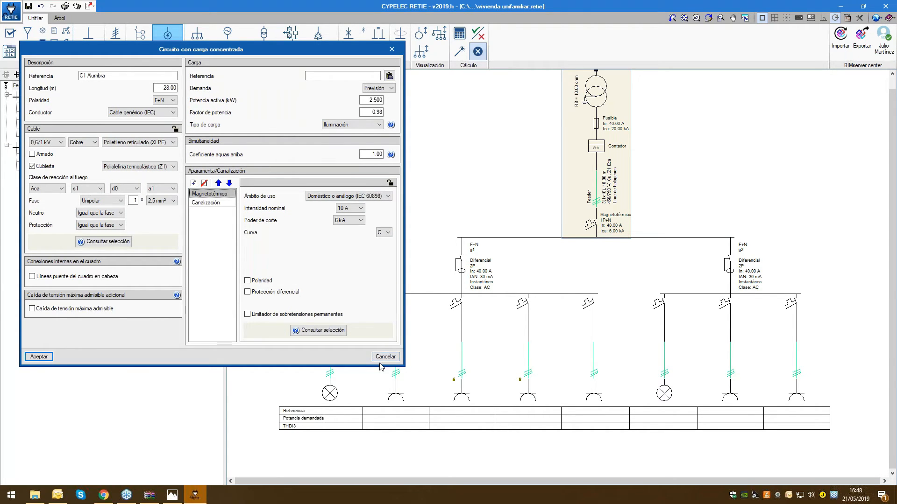
left_click(38, 358)
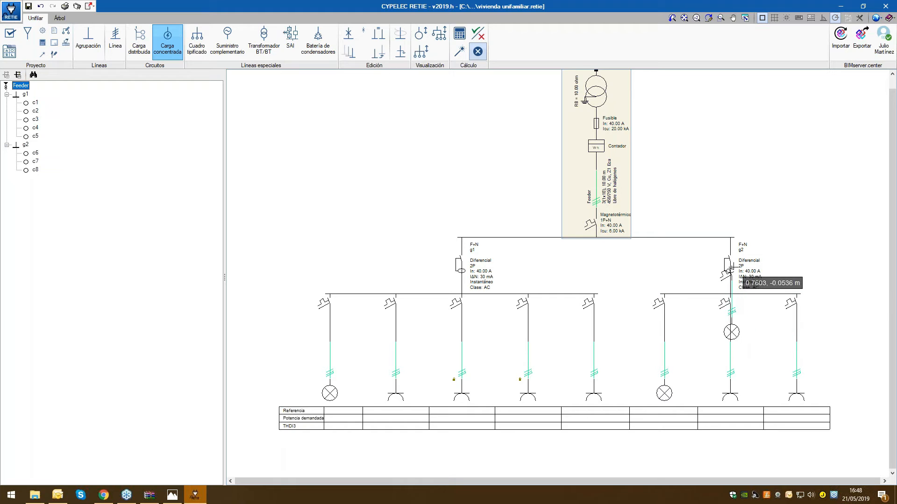
left_click(801, 294)
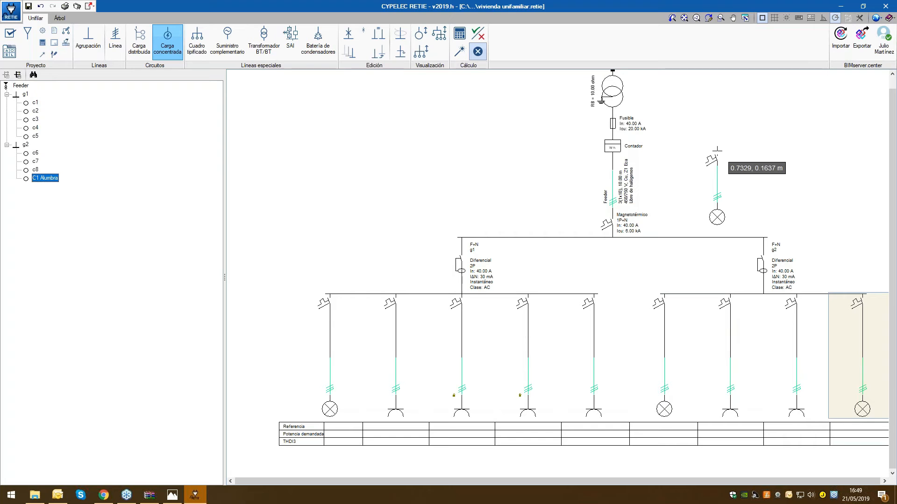
right_click(717, 151)
left_click(666, 412)
scroll(803, 182, "down", 2)
middle_click_drag(802, 182, 693, 209)
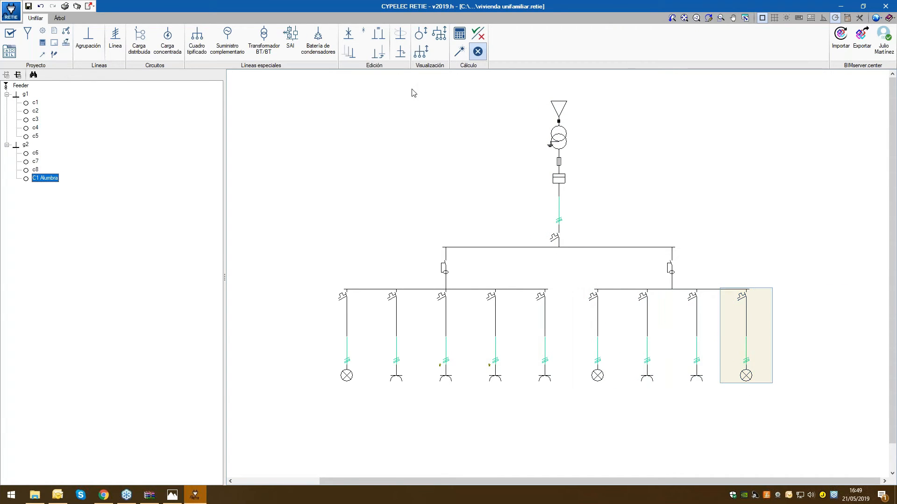
Calculate the installation and inspect the warnings and errors marked on the supply, differentials and circuits
left_click(460, 36)
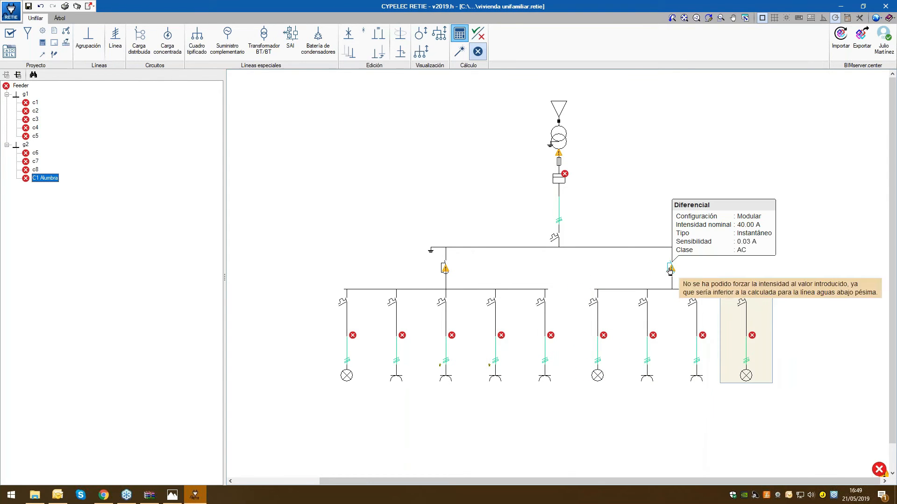
mouse_move(560, 153)
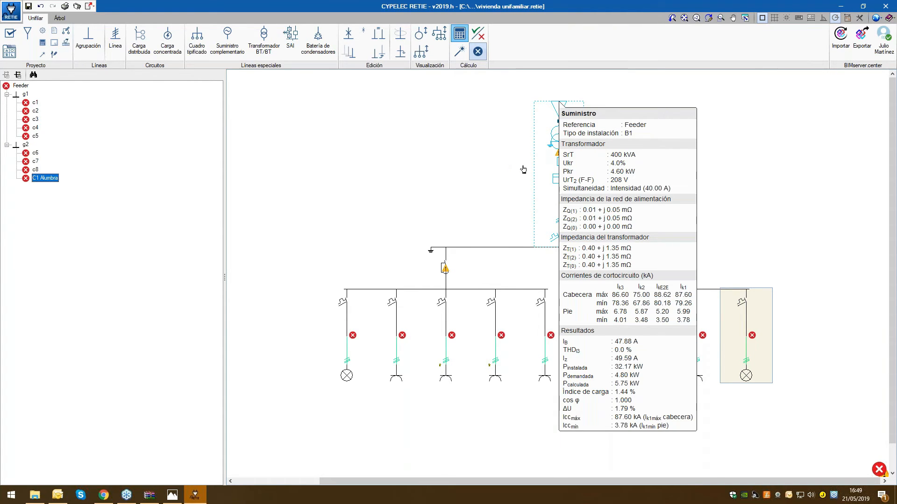
mouse_move(500, 345)
mouse_move(451, 340)
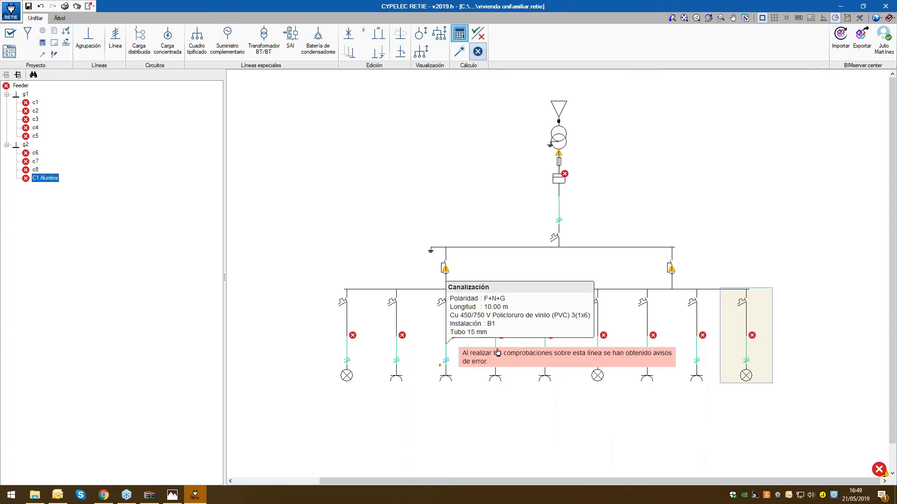
mouse_move(540, 386)
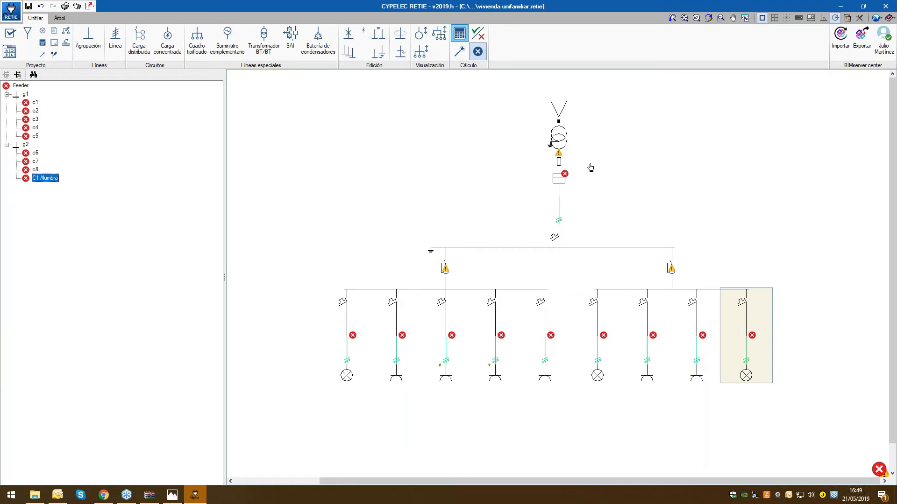
mouse_move(524, 333)
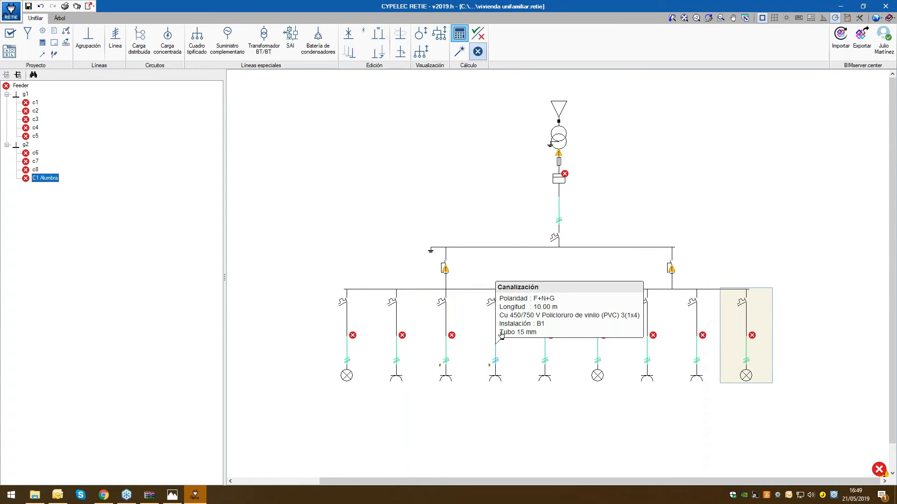
Consult the checks performed on the C1 Alumbra circuit in full view and look at the report's export formats without exporting
left_click(480, 37)
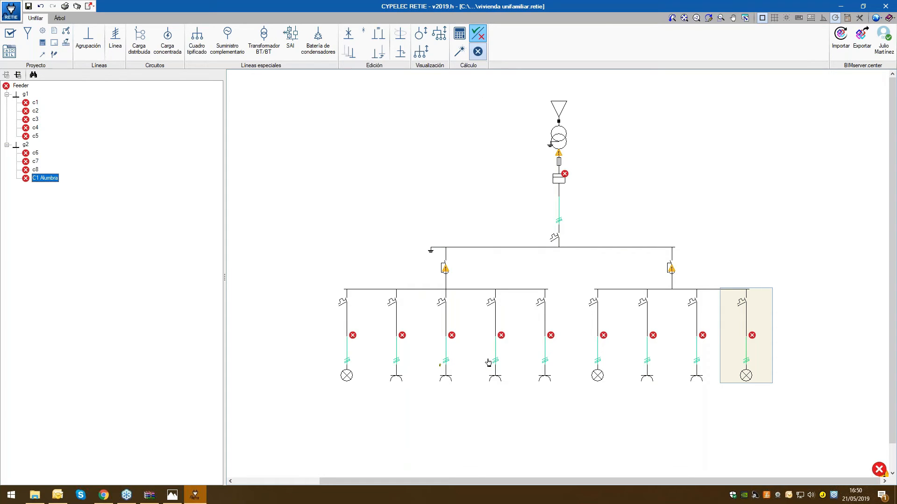
mouse_move(499, 370)
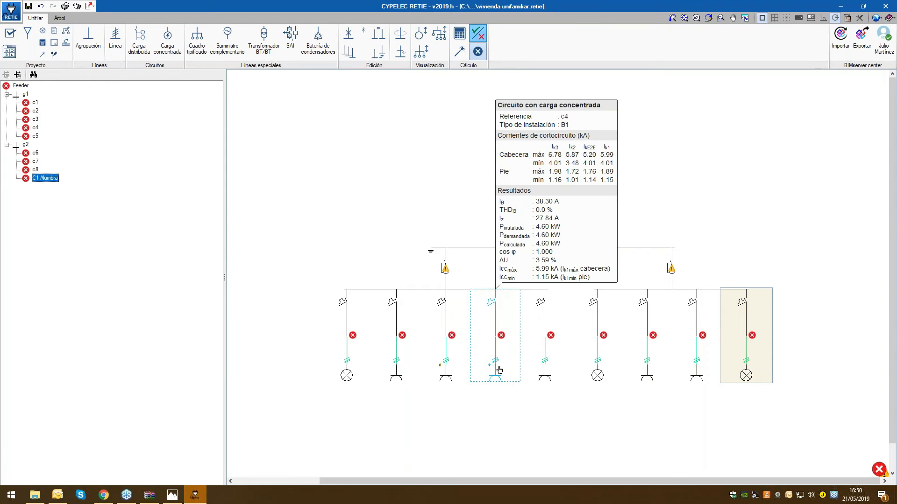
left_click(745, 348)
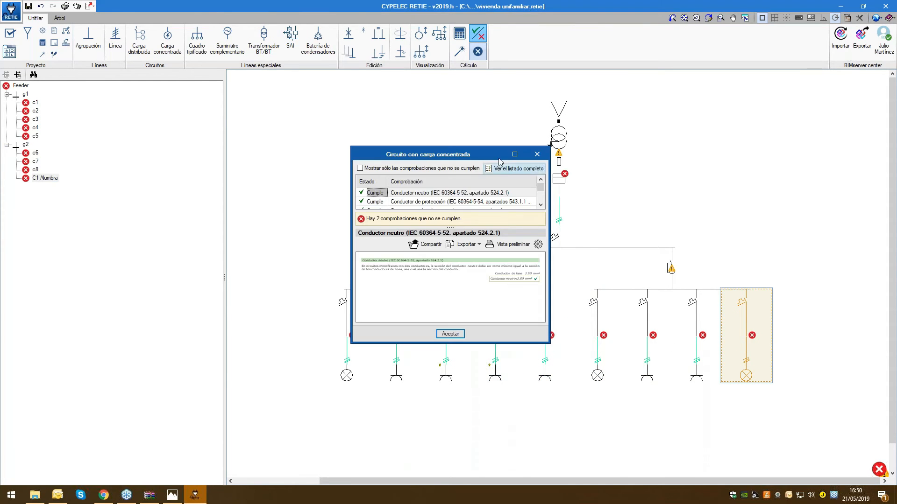
left_click(514, 155)
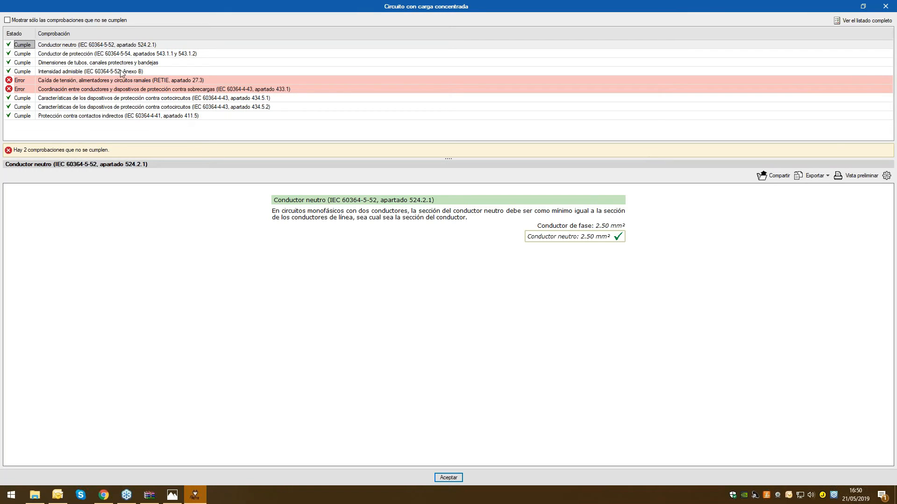
left_click(815, 176)
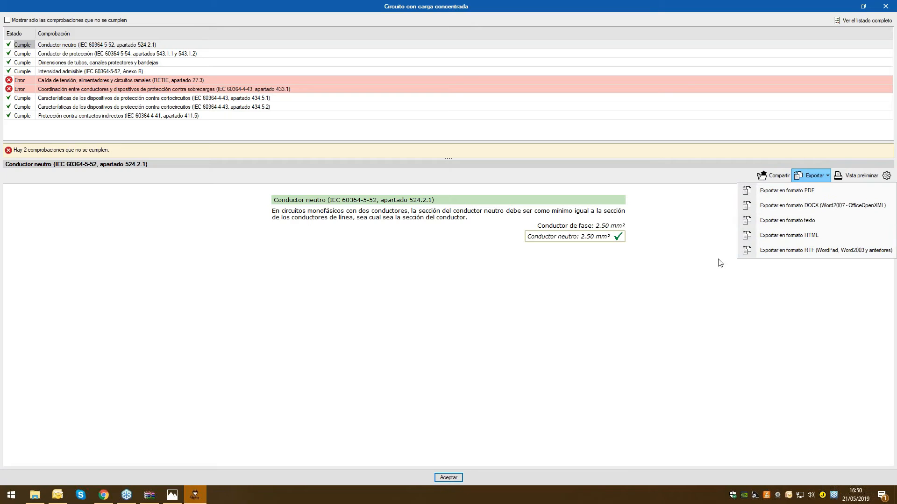
left_click(700, 302)
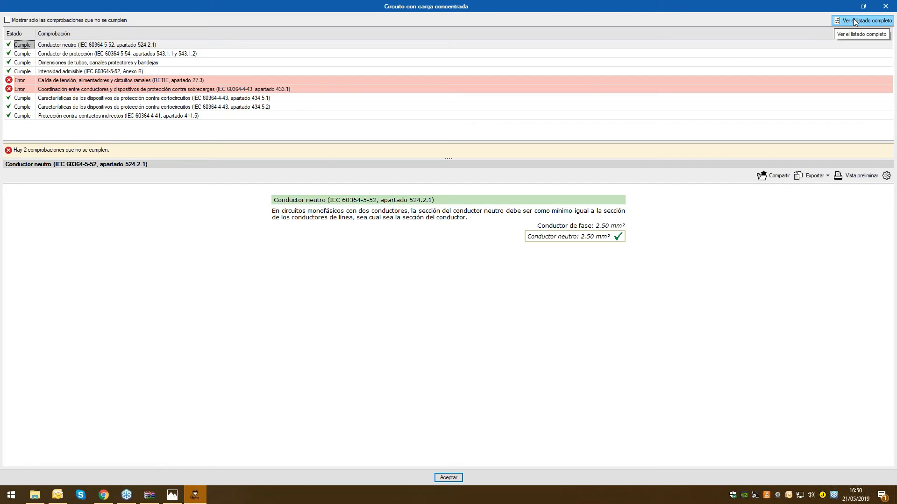
Review the voltage drop check and the conductor–overload protection coordination check of the C1 Alumbra circuit, and close the checks report
left_click(72, 81)
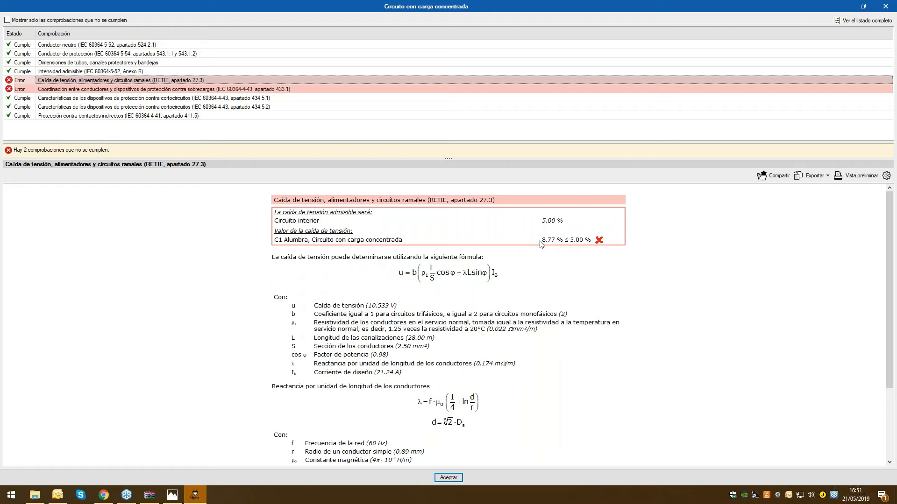
scroll(561, 267, "down", 1)
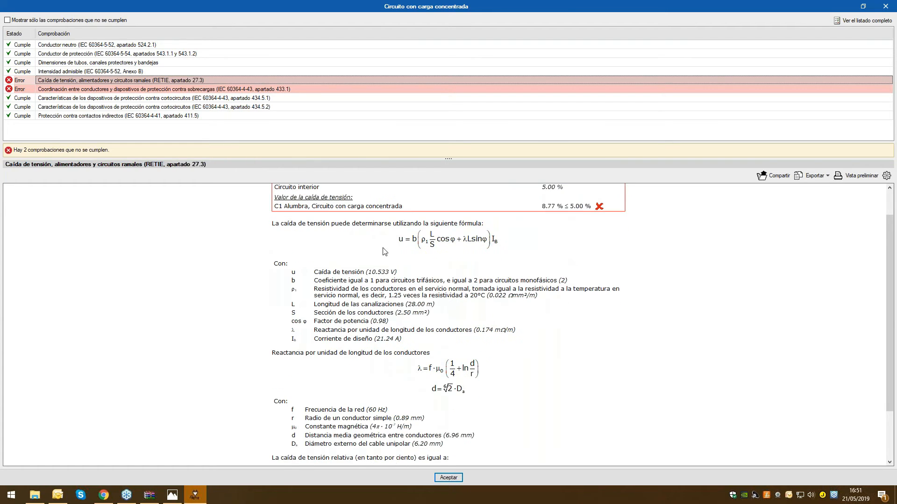
scroll(432, 322, "down", 2)
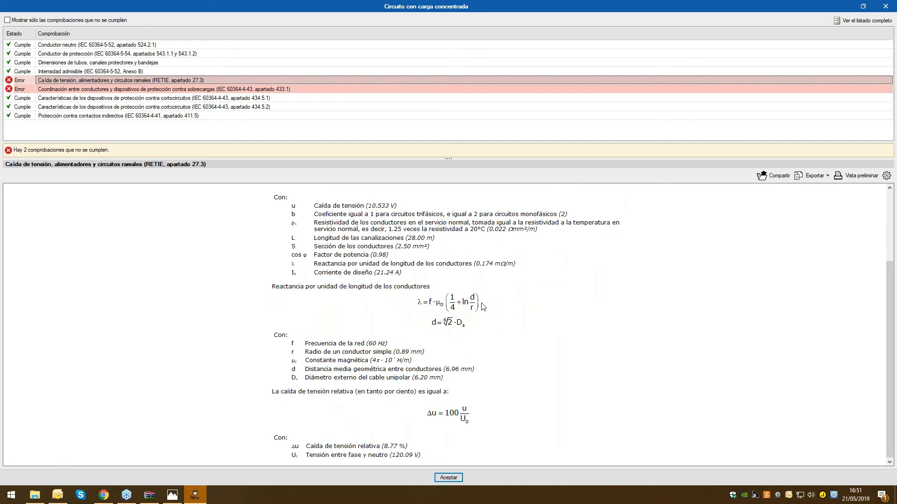
scroll(482, 307, "up", 3)
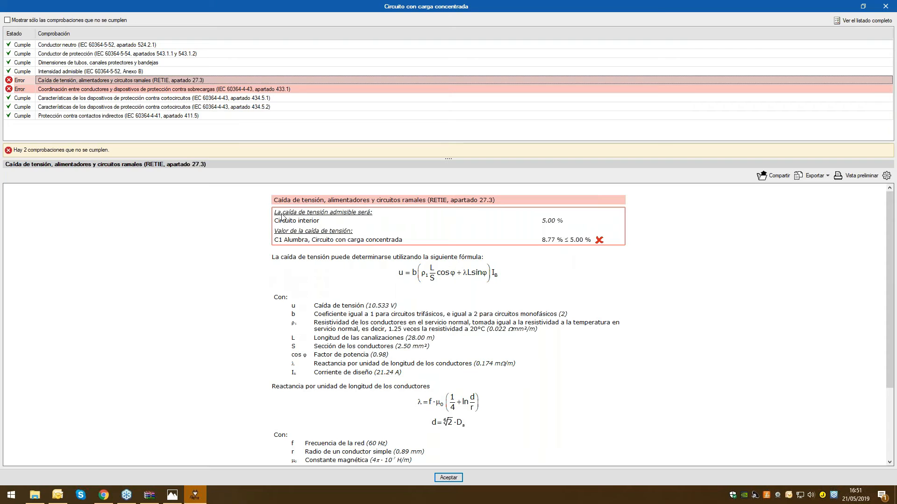
left_click(117, 91)
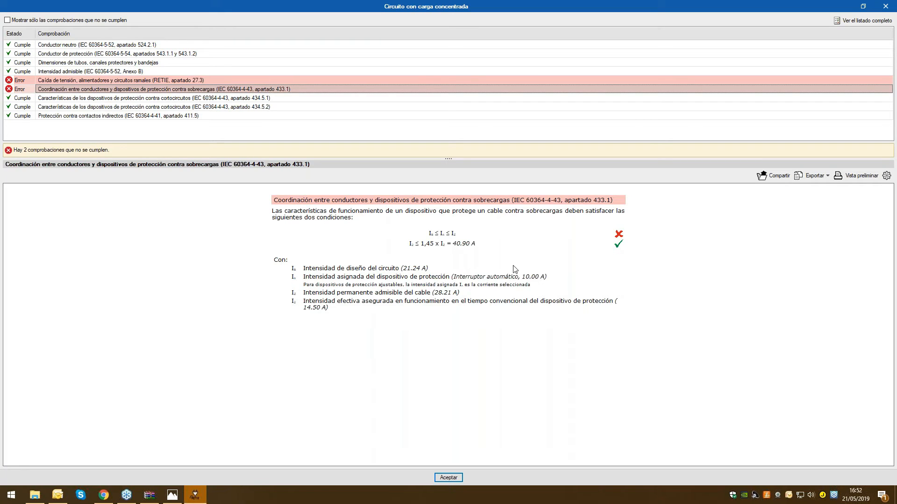
left_click(886, 7)
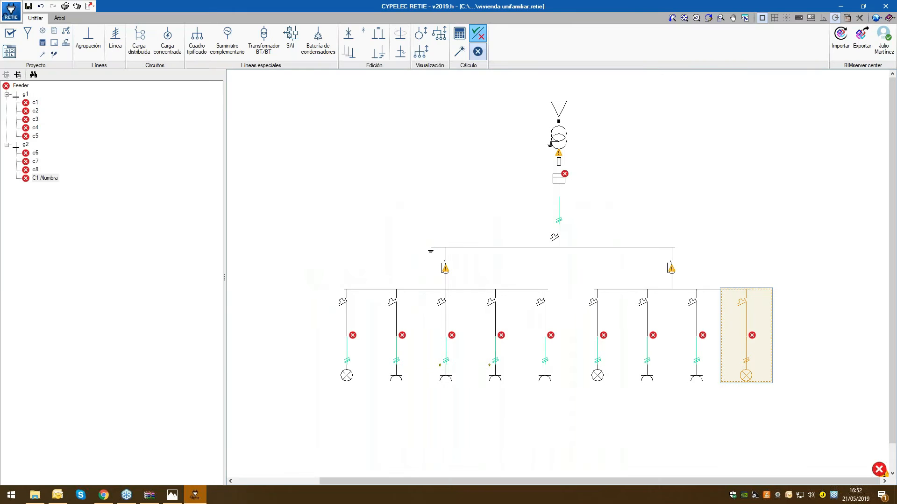
Size the whole installation automatically, starting from the minimum cable section, minimum protection value and minimum conduit dimensions
mouse_move(749, 342)
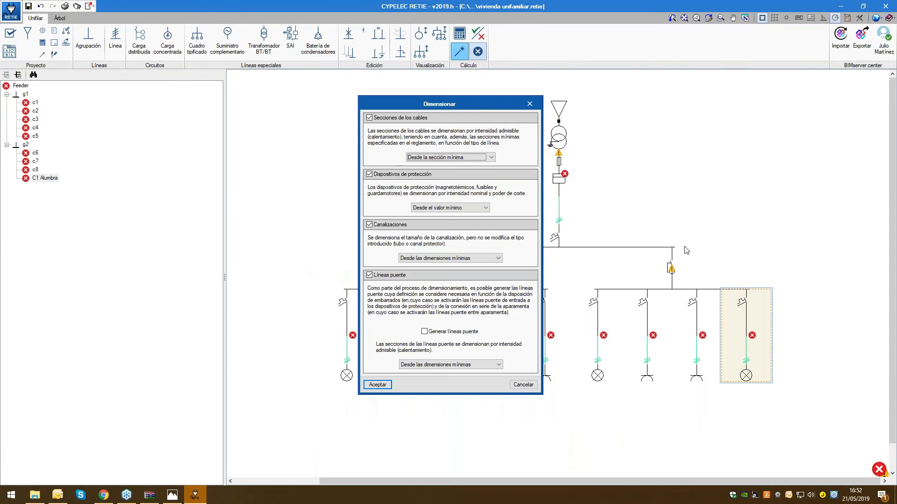
left_click(528, 386)
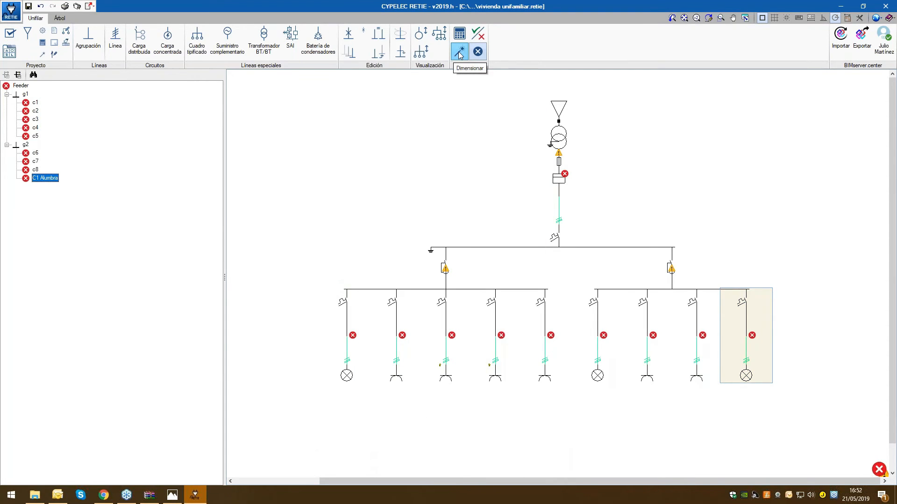
left_click(460, 54)
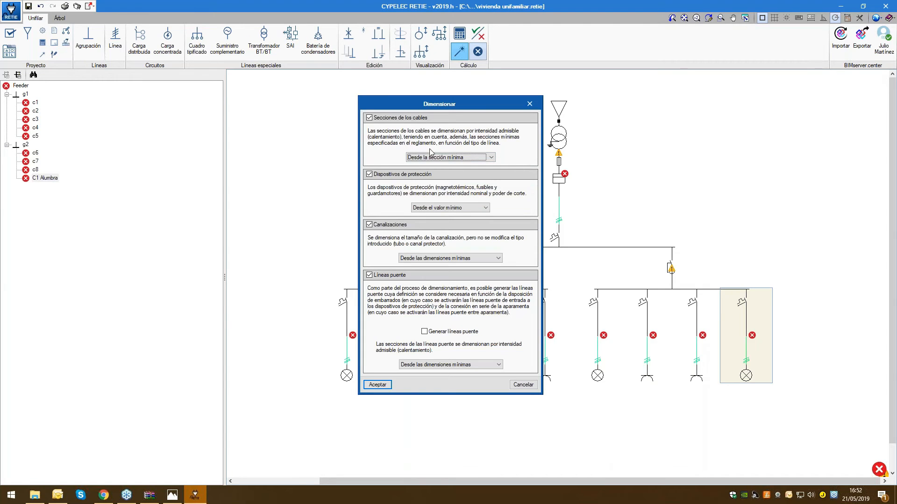
left_click(491, 157)
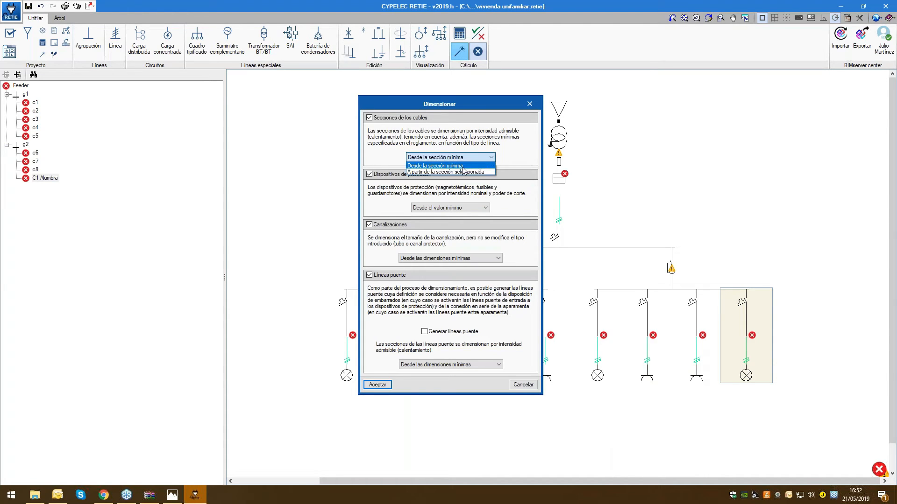
left_click(461, 166)
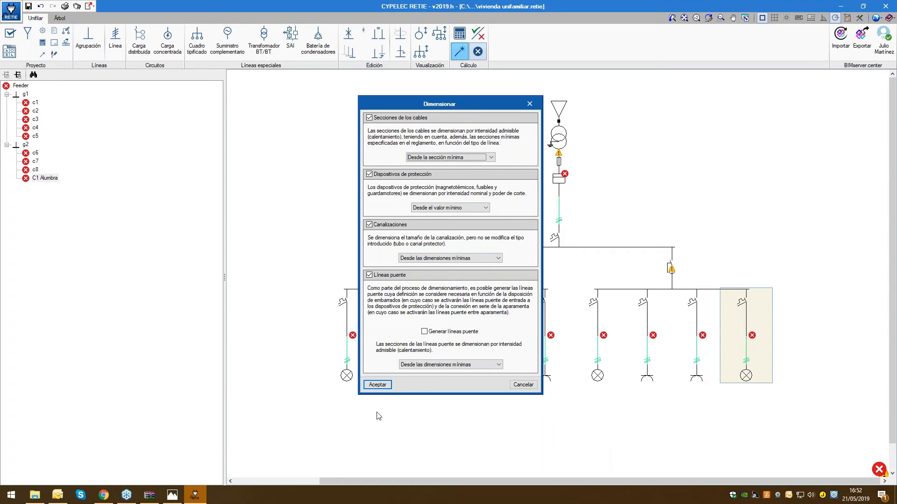
left_click(377, 384)
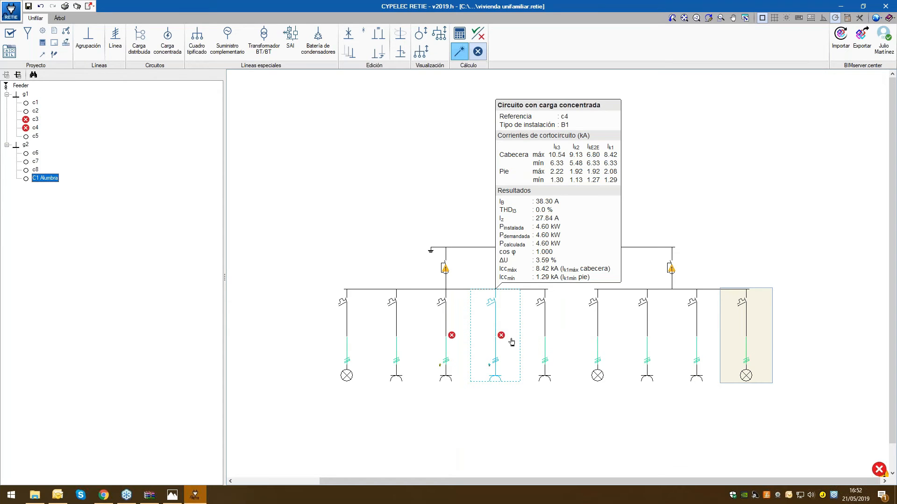
Consult circuit c4's checks in full view, examining admissible current and overload protection coordination, and close the report
left_click(501, 335)
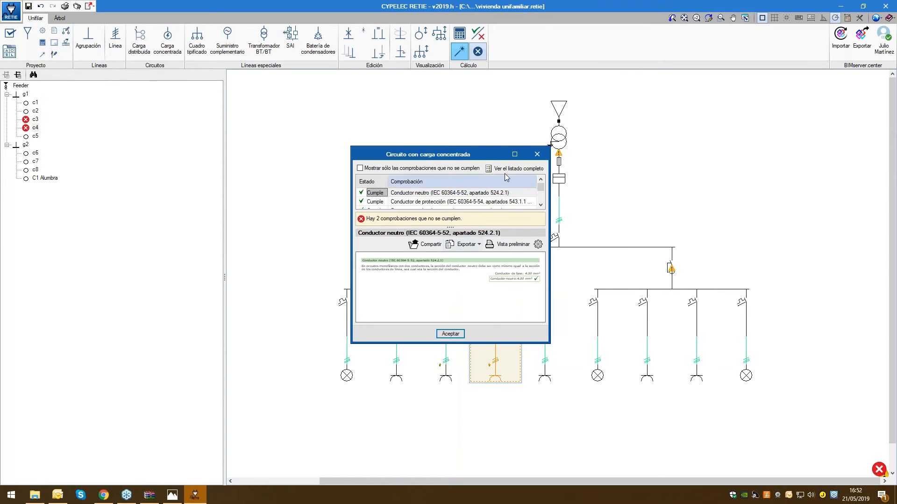
left_click(514, 154)
left_click(121, 71)
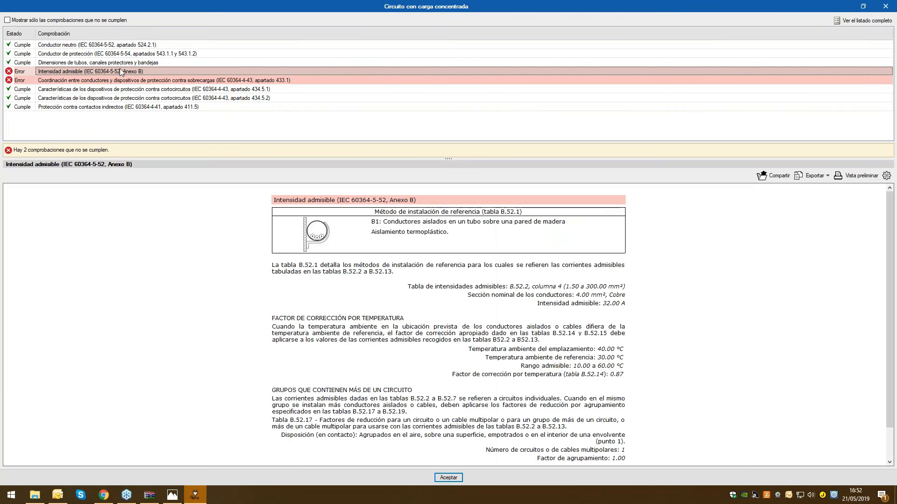
scroll(719, 374, "down", 3)
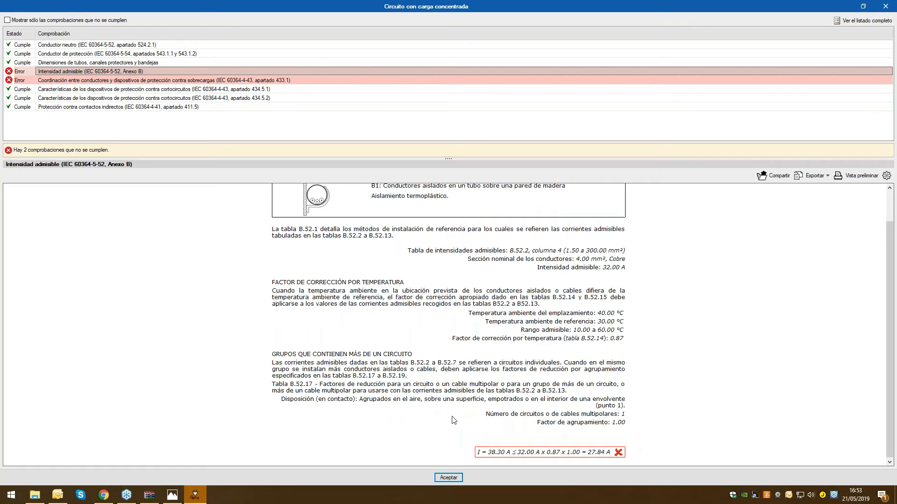
left_click(48, 81)
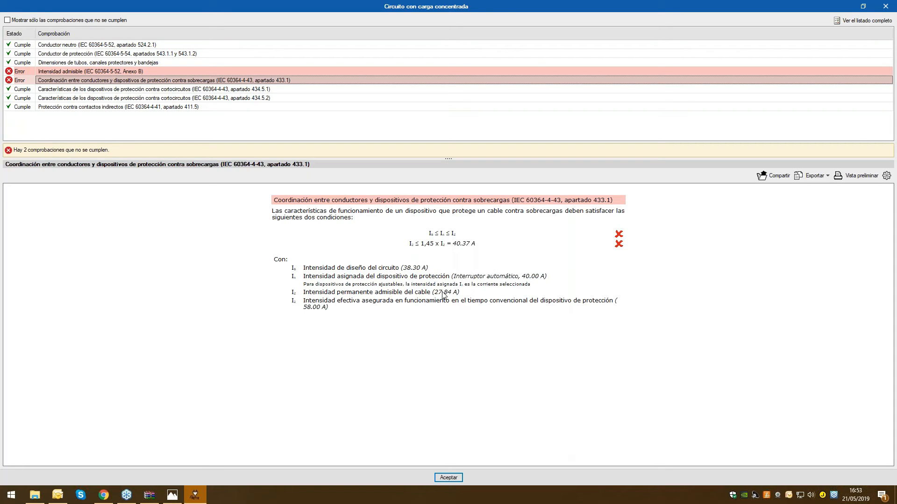
left_click(65, 72)
scroll(600, 453, "down", 5)
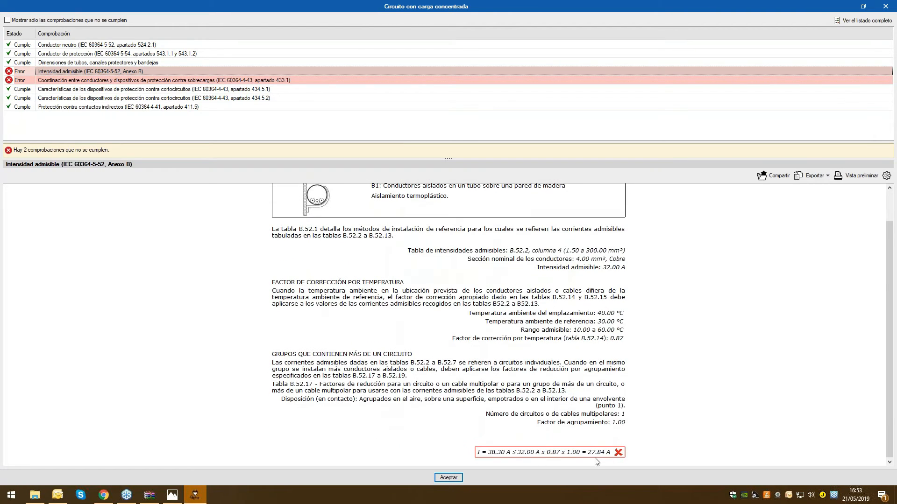
left_click(885, 6)
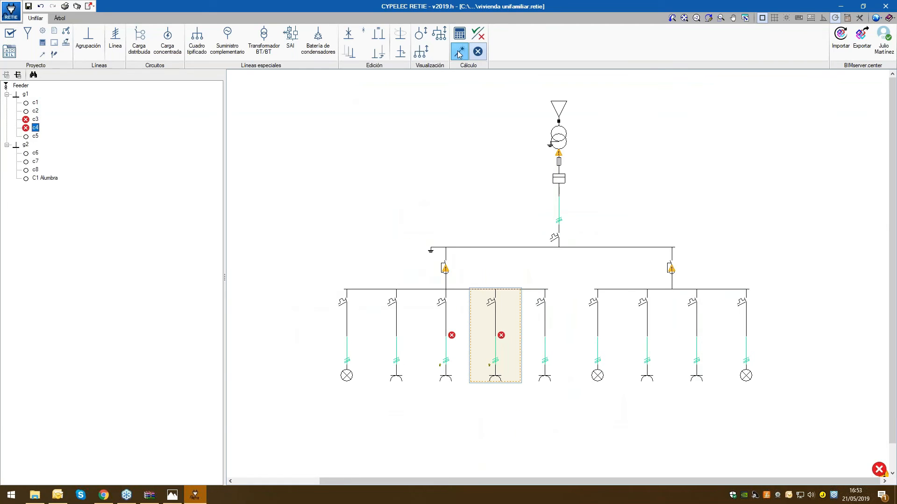
Repeat the automatic sizing with the same minimum starting values and inspect circuit c3
left_click(459, 52)
left_click(379, 384)
mouse_move(436, 323)
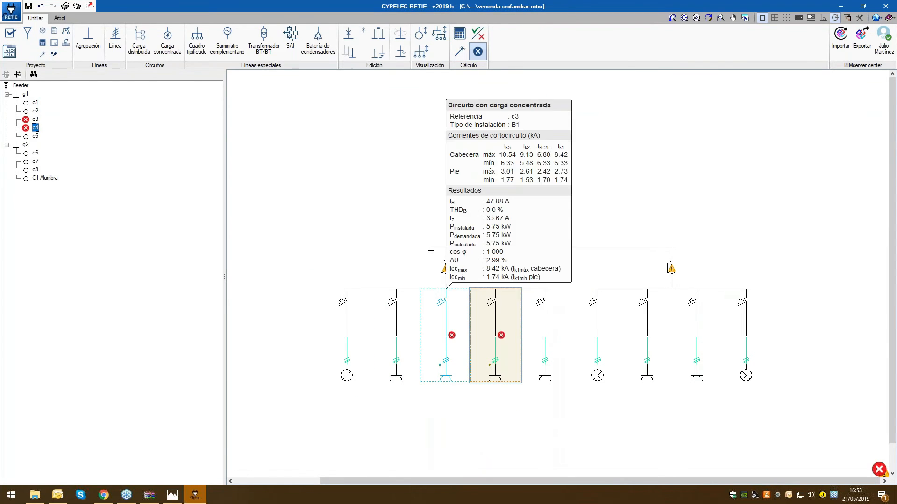
Size the installation starting from the selected cable section, the selected protection value and the selected conduit dimensions
left_click(459, 52)
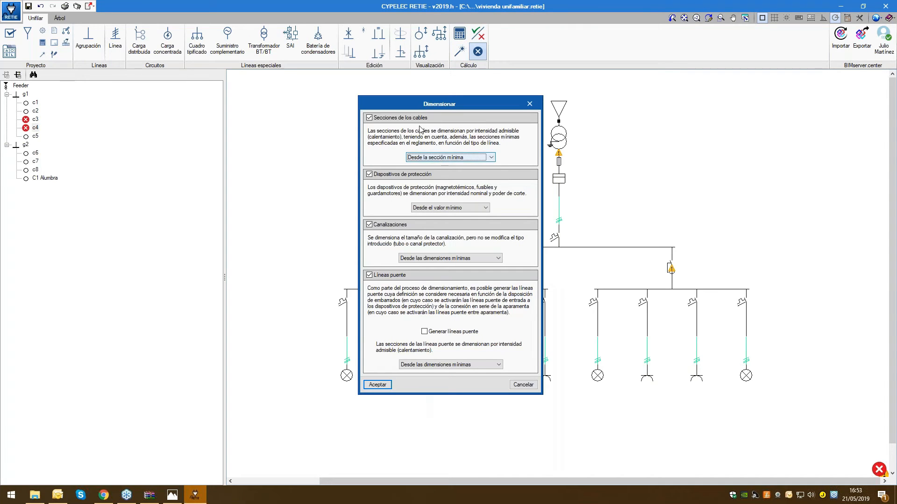
left_click(441, 157)
left_click(442, 173)
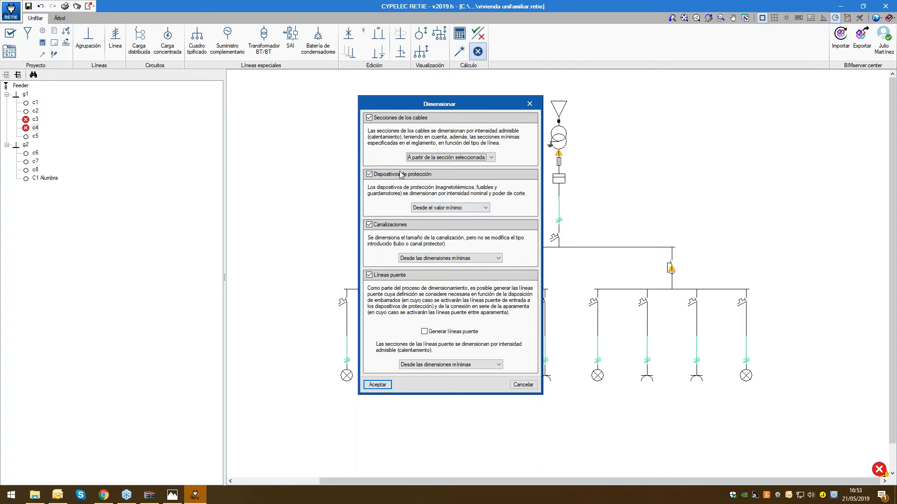
left_click(485, 208)
left_click(456, 223)
left_click(423, 260)
left_click(439, 271)
left_click(369, 275)
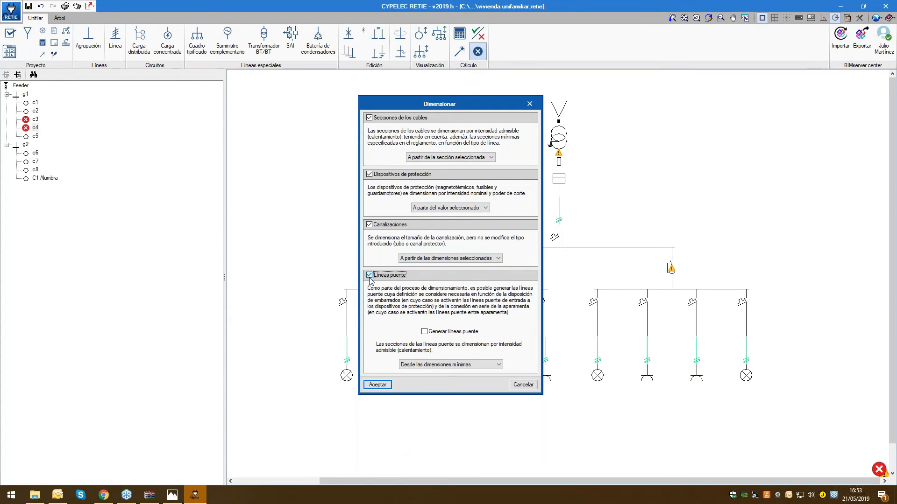
left_click(377, 385)
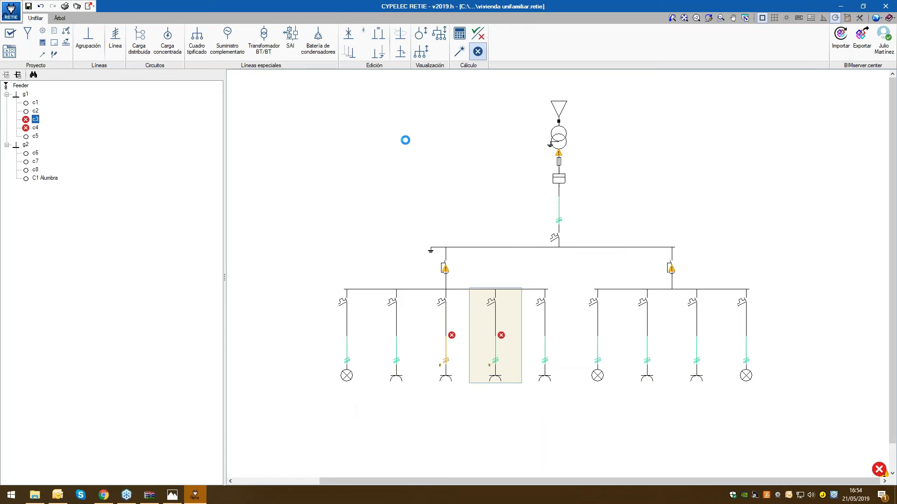
Set the phase conductor section of circuit c3 to 10 mm² and accept the circuit
left_click(444, 255)
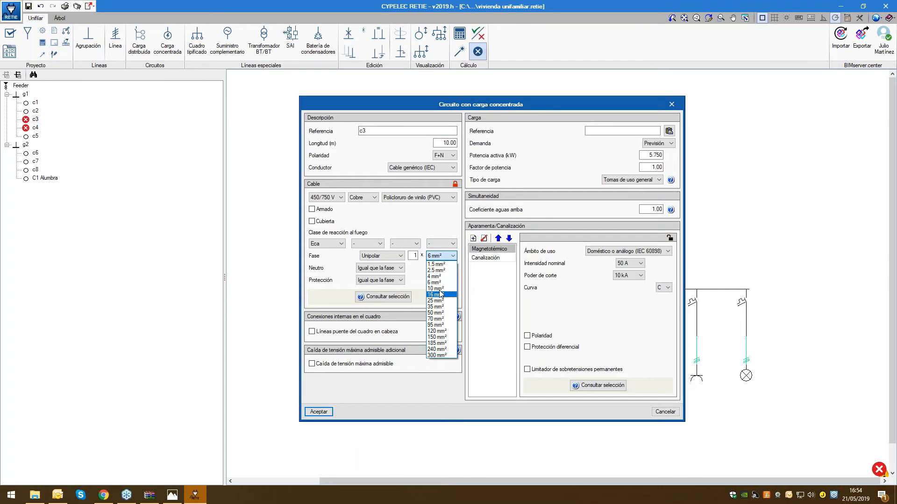
left_click(439, 289)
left_click(327, 411)
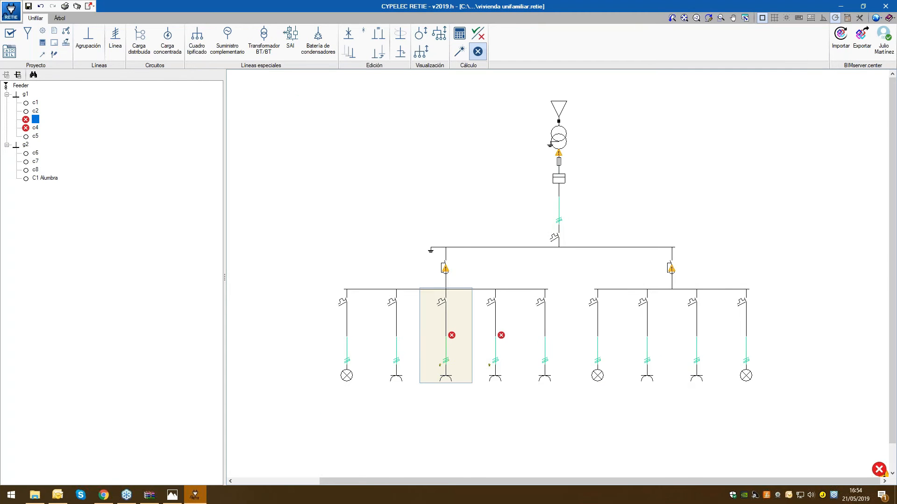
Unlock the cable data of circuits c4 and c3, keeping c4's phase section at 4 mm², and accept both circuits
left_click(492, 297)
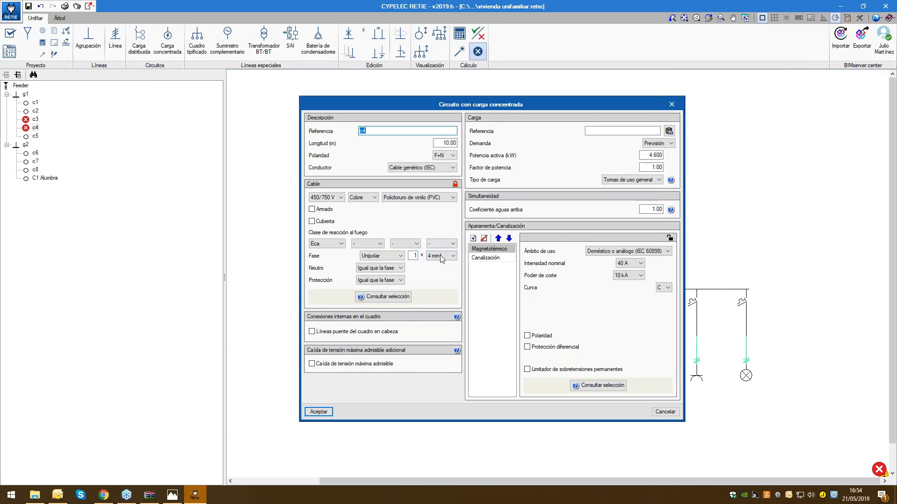
left_click(442, 256)
left_click(453, 188)
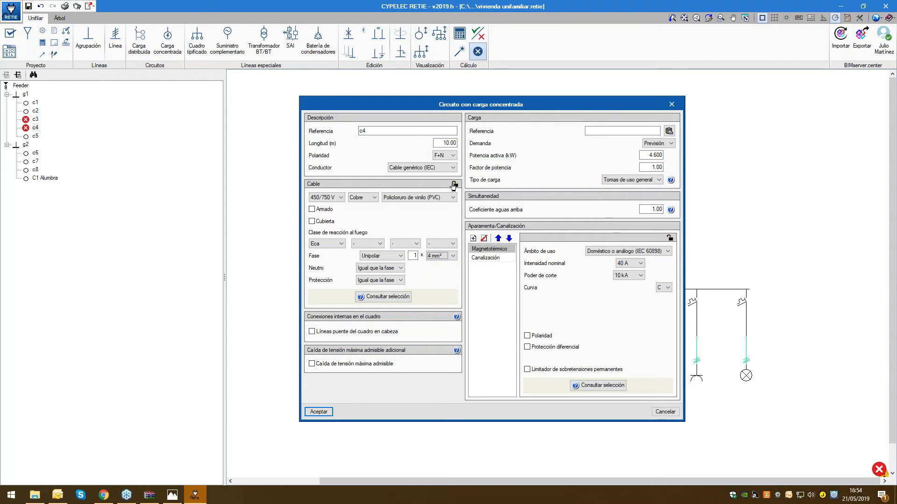
left_click(319, 412)
double_click(446, 333)
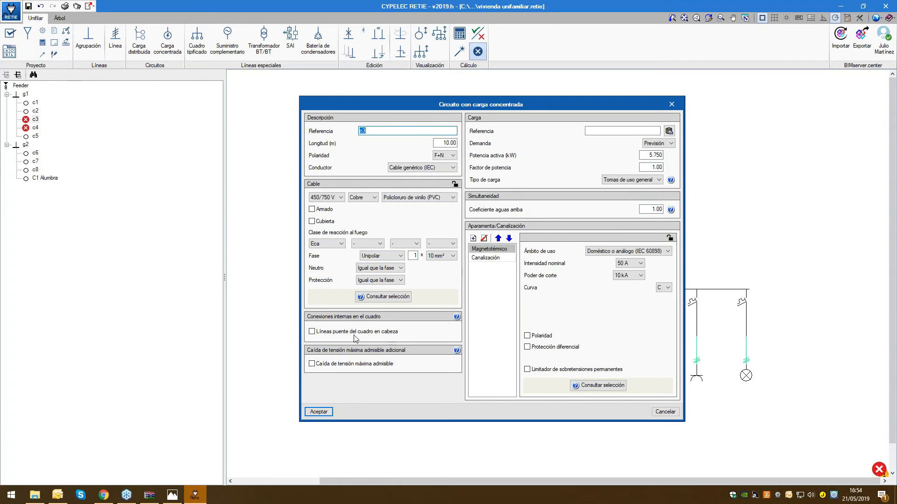
left_click(319, 412)
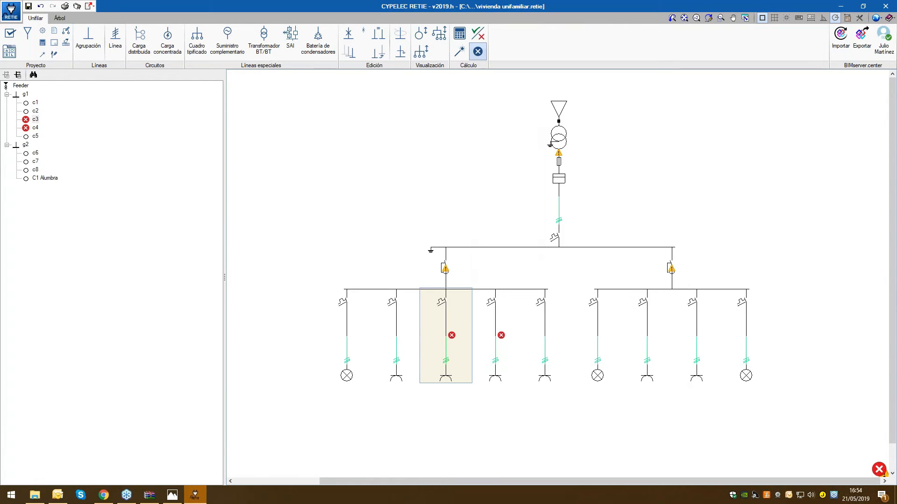
Size the installation from the minimum cable section and minimum protection value, and inspect circuit c3's conduit data
left_click(460, 52)
left_click(449, 158)
left_click(452, 166)
left_click(451, 208)
left_click(449, 216)
left_click(377, 384)
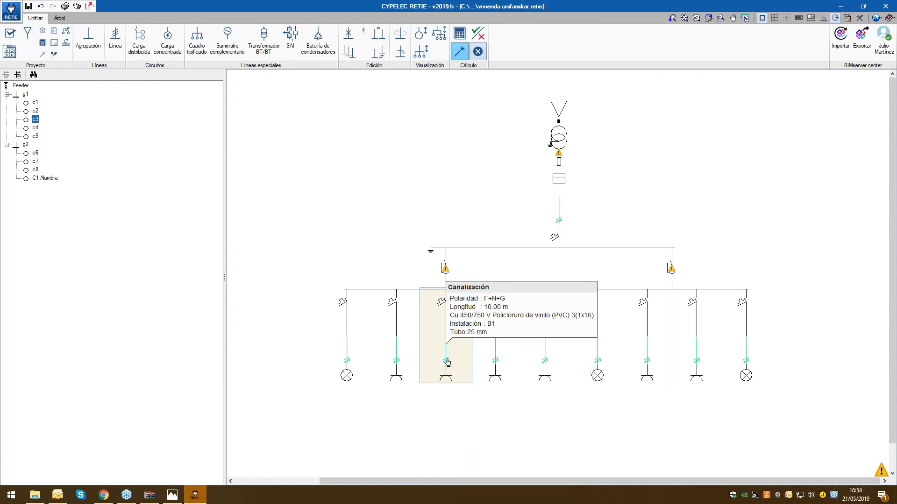
mouse_move(465, 362)
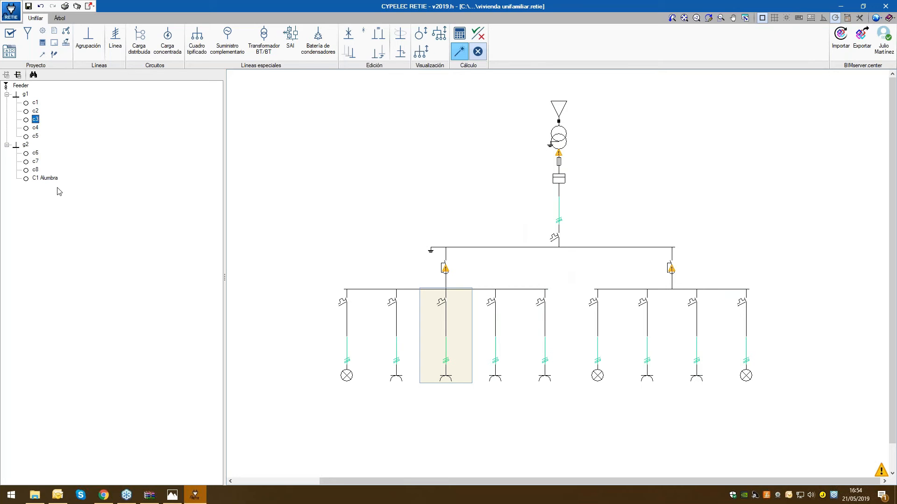
Switch to the tree view, display circuit c4, enlarge its list of checks and select the voltage drop check (RETIE, apartado 27.3)
left_click(60, 19)
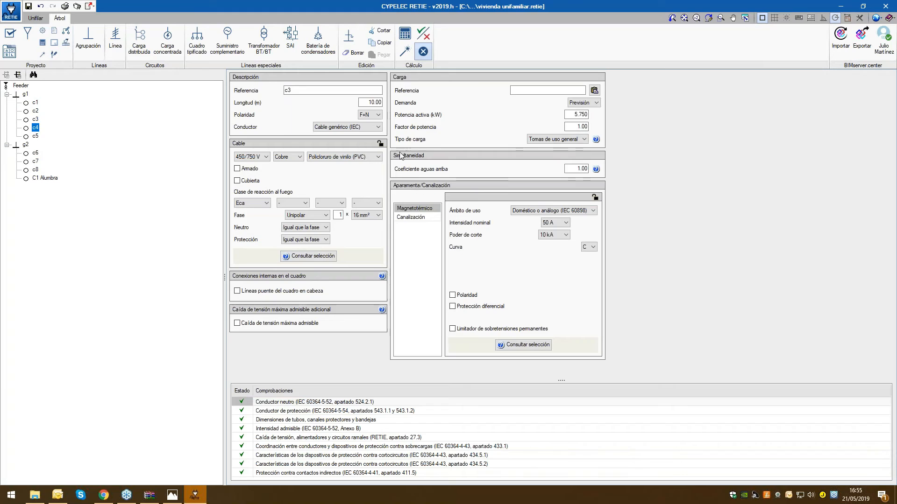
key("Down")
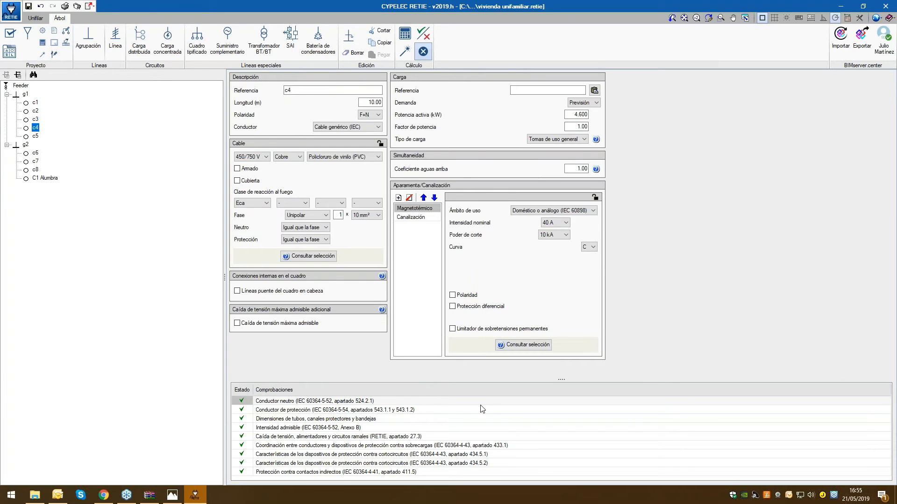
left_click_drag(561, 379, 561, 361)
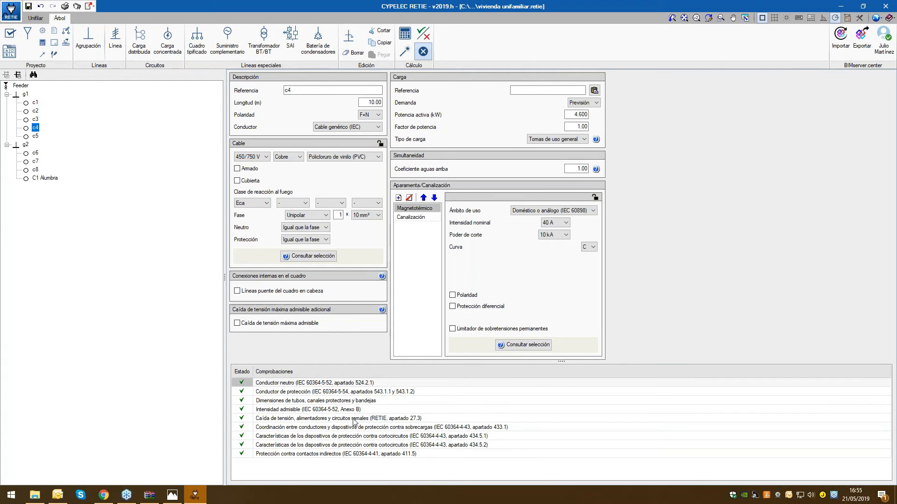
left_click(354, 419)
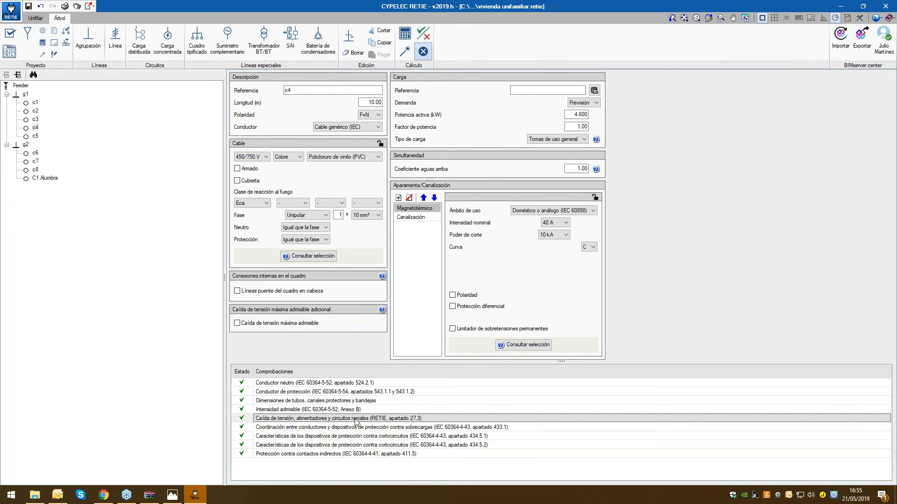
Open the detailed report of circuit c4's voltage drop check (RETIE, apartado 27.3), review it and close it
double_click(357, 420)
left_click(559, 176)
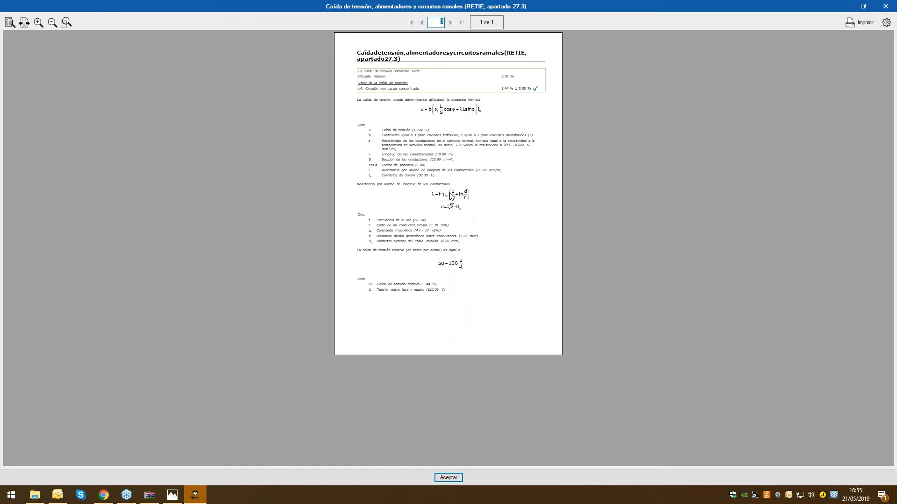
left_click(885, 6)
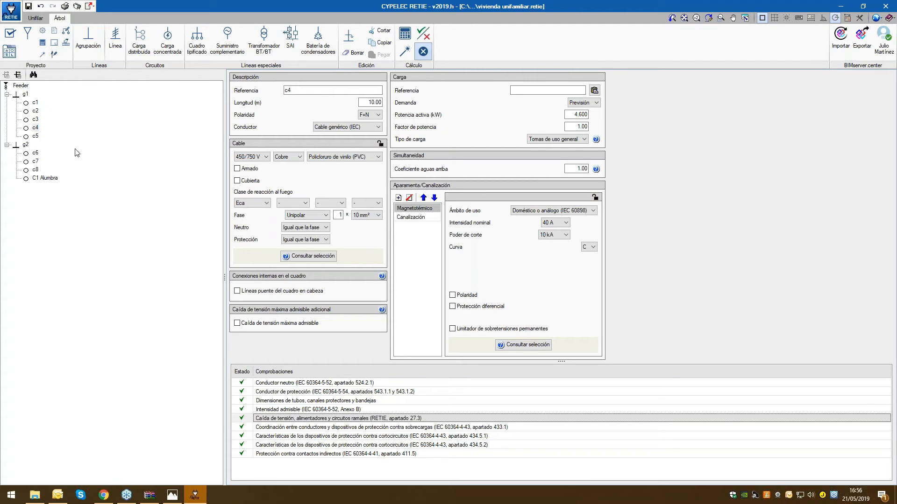
Generate the Cuadro de resultados report with separate line and protection tables, keeping the preset characteristics
left_click(13, 16)
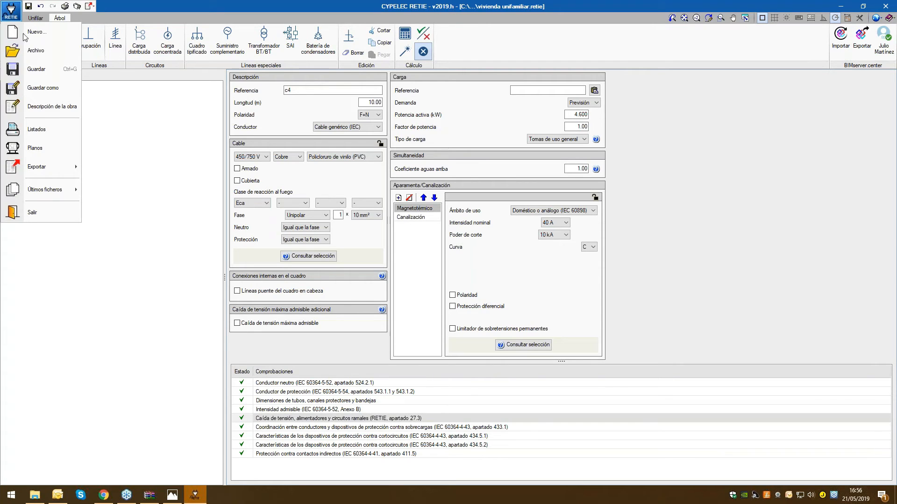
left_click(41, 135)
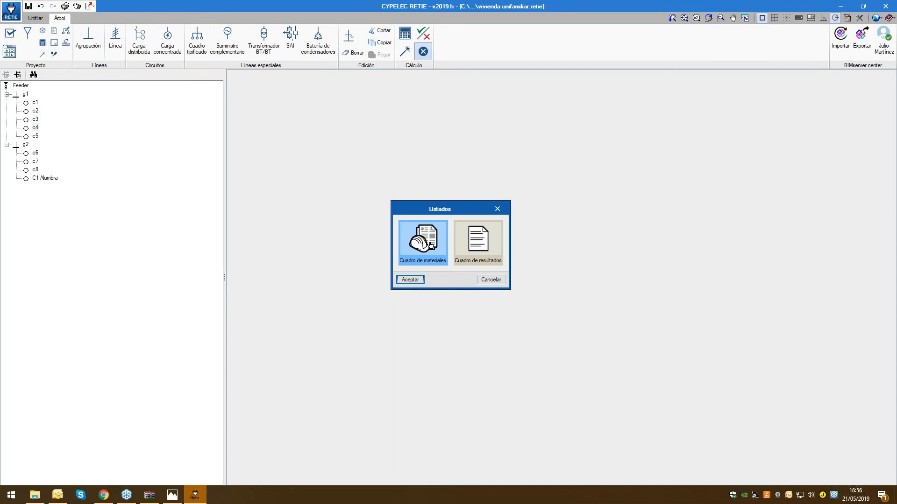
left_click(480, 245)
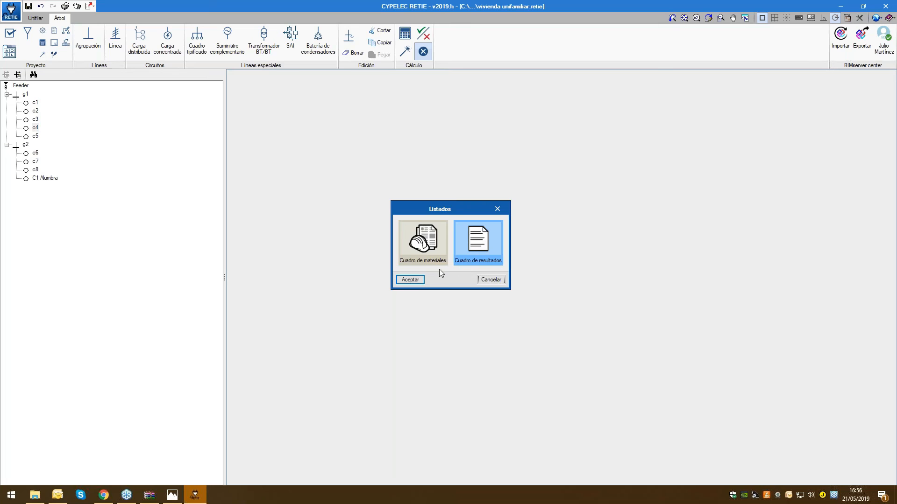
left_click(414, 279)
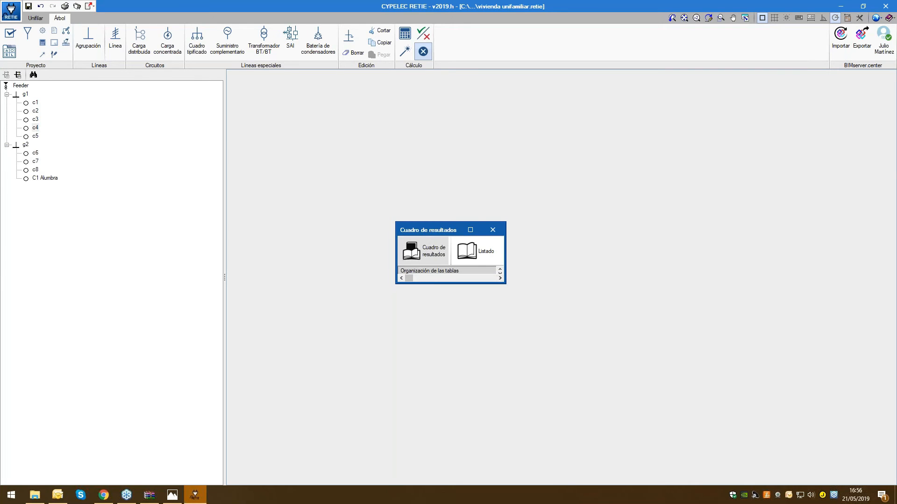
left_click(470, 232)
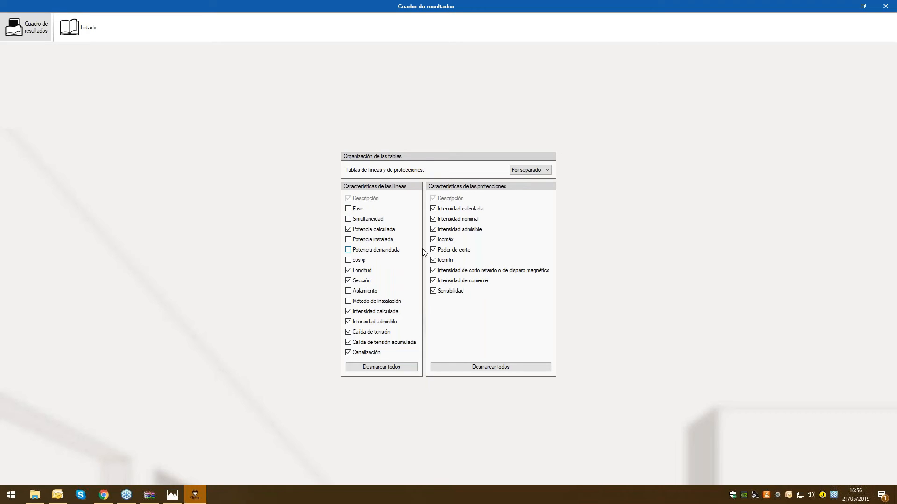
left_click(89, 30)
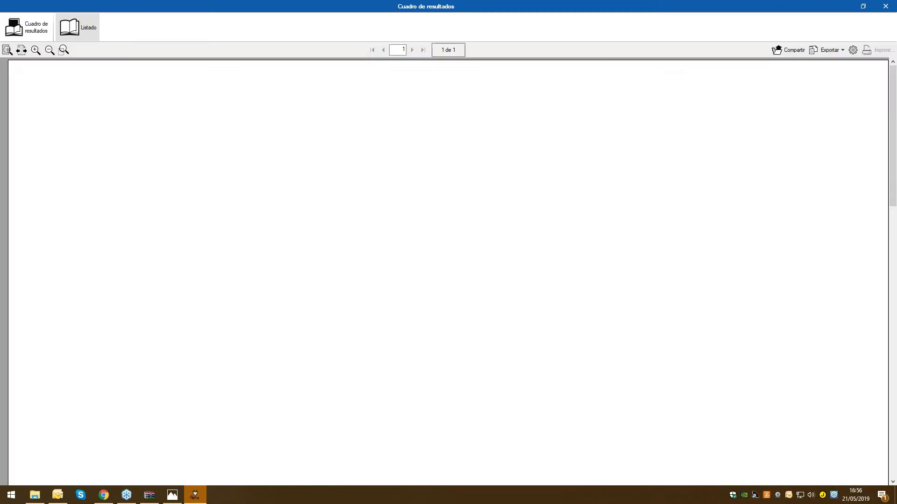
Review the line and protection tables of the results report, check the available export formats and close the report
scroll(515, 284, "down", 3)
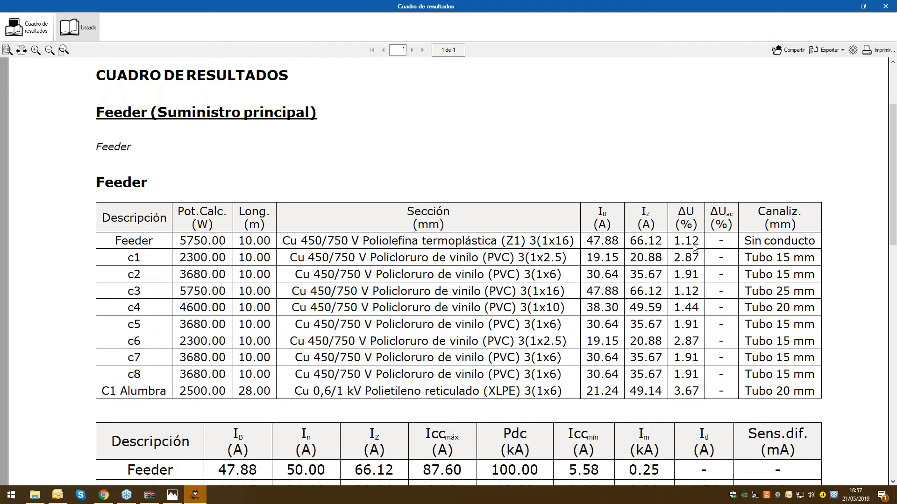
scroll(694, 247, "down", 2)
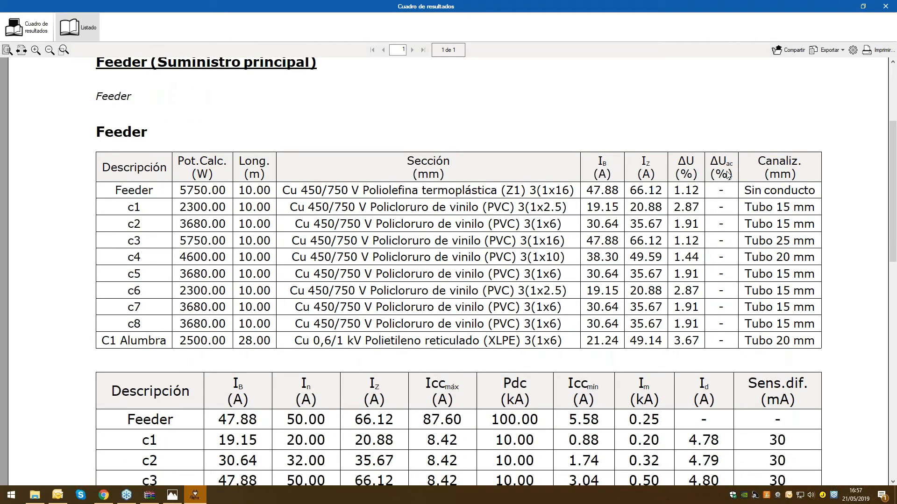
scroll(480, 318, "down", 2)
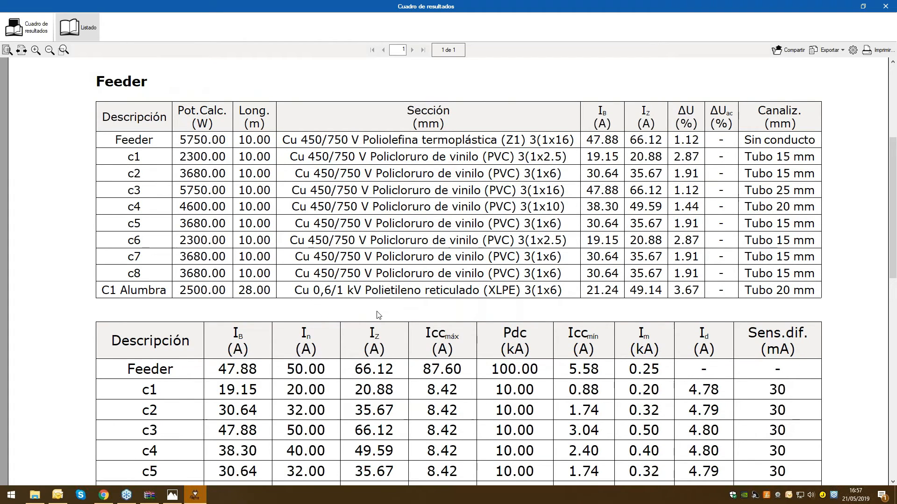
scroll(378, 315, "down", 2)
left_click(828, 50)
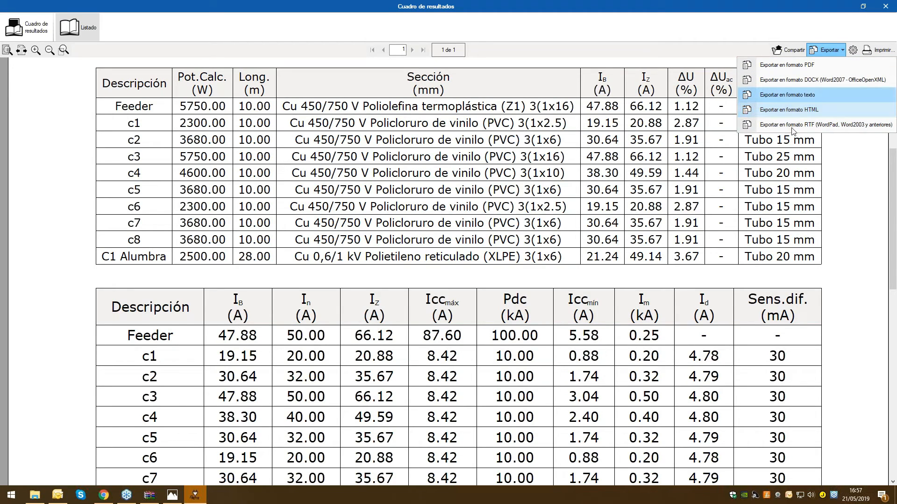
left_click(886, 7)
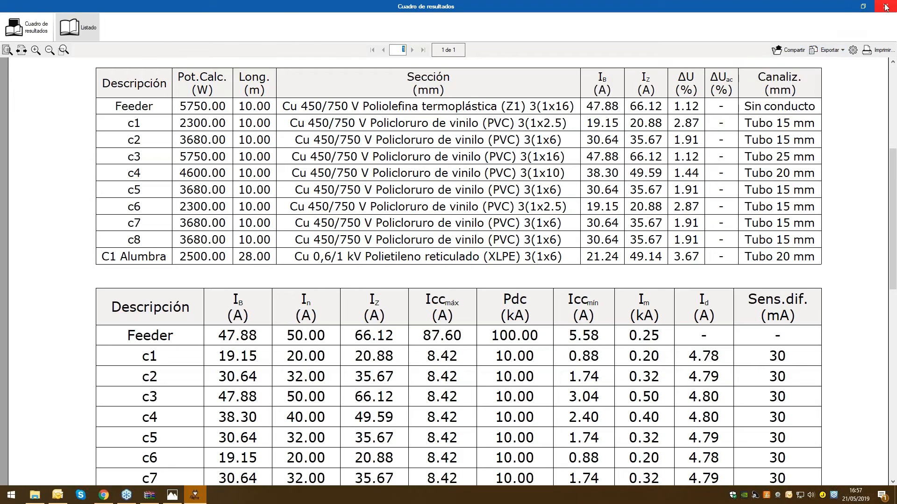
left_click(886, 6)
Open the drawing selection and start a new Esquema unifilar drawing with its scale adjusted to the paper size
left_click(15, 10)
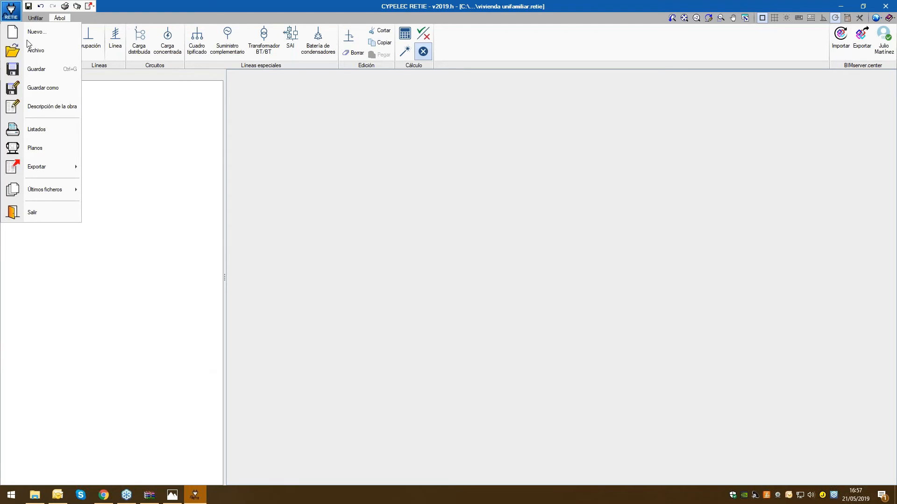
left_click(41, 146)
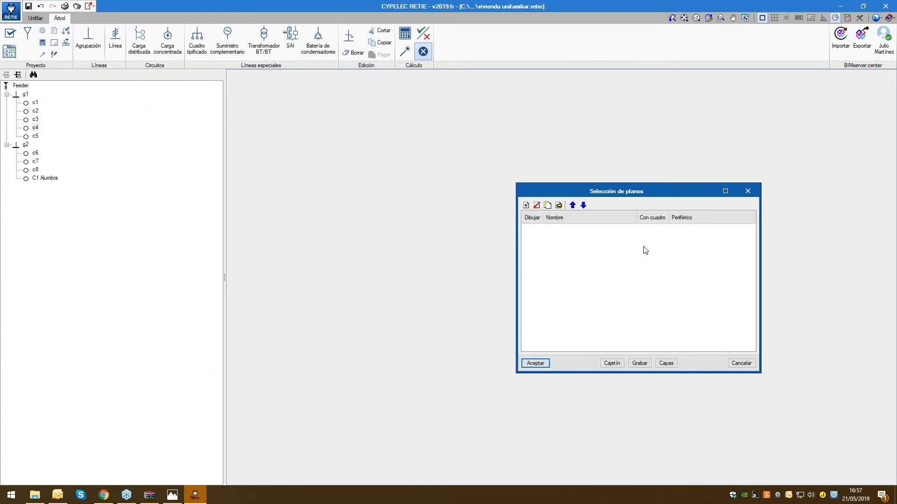
left_click_drag(545, 194, 369, 73)
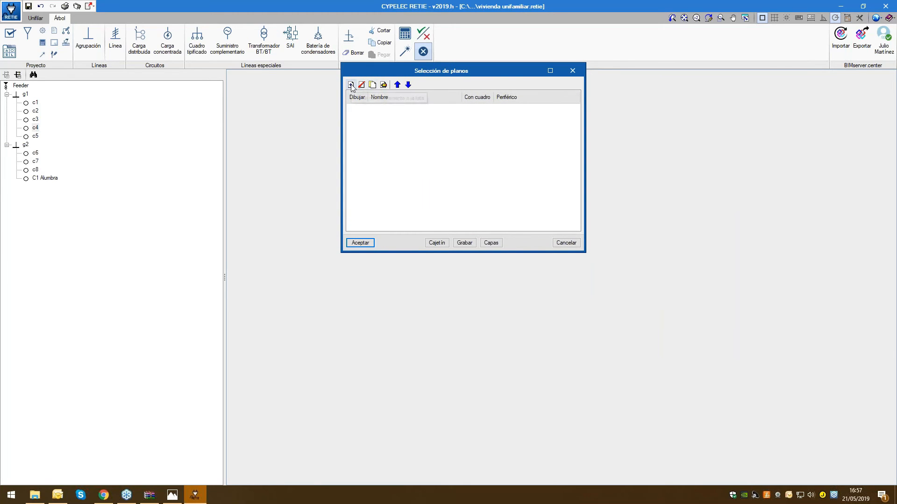
left_click(350, 85)
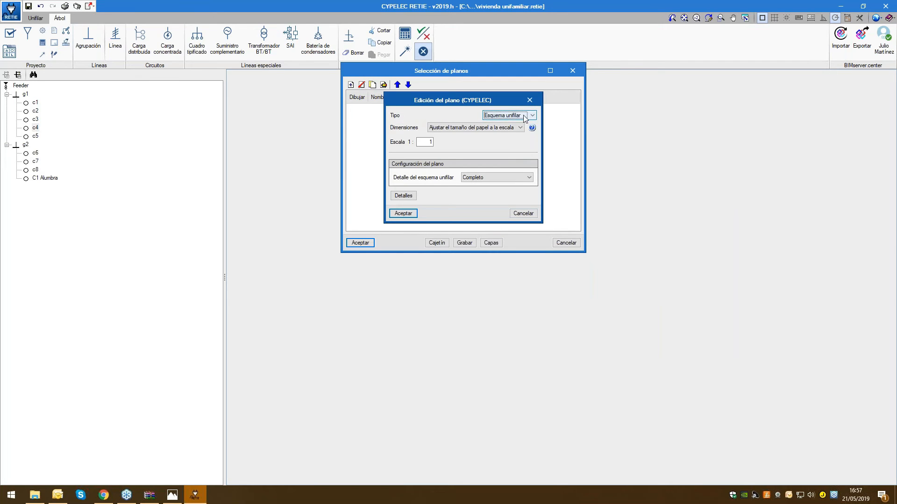
left_click(518, 127)
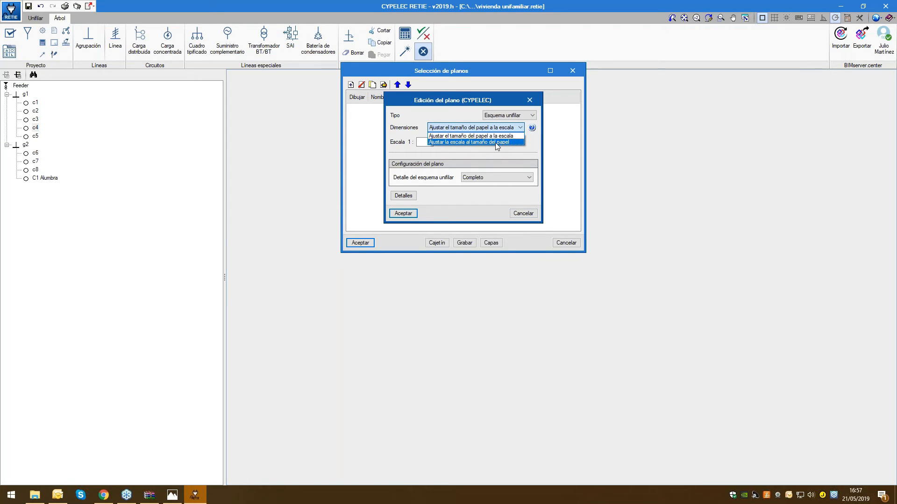
key("Up")
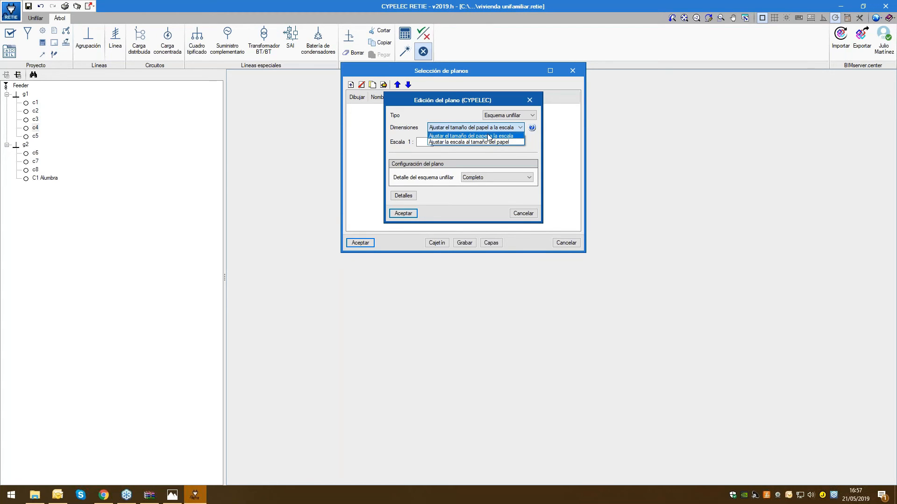
left_click(488, 142)
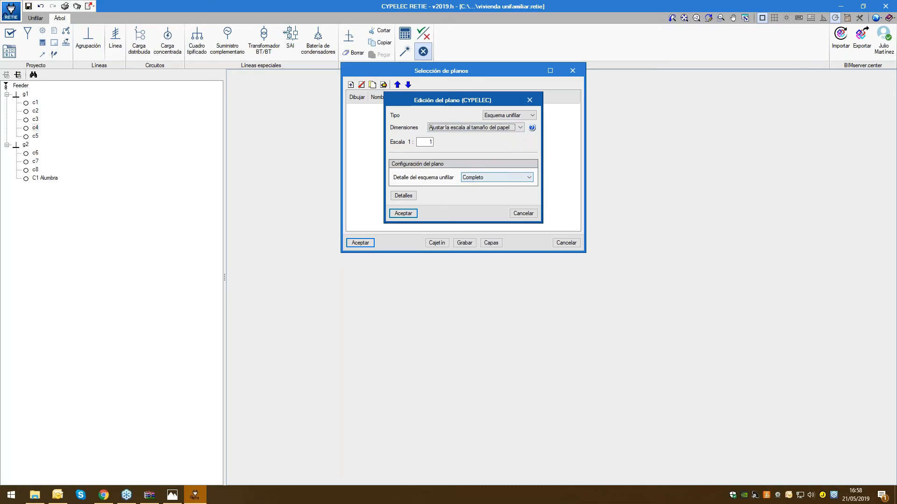
Keep the single-line diagram's detail as Completo, check its additional details without changing them, and accept the drawing
left_click(527, 178)
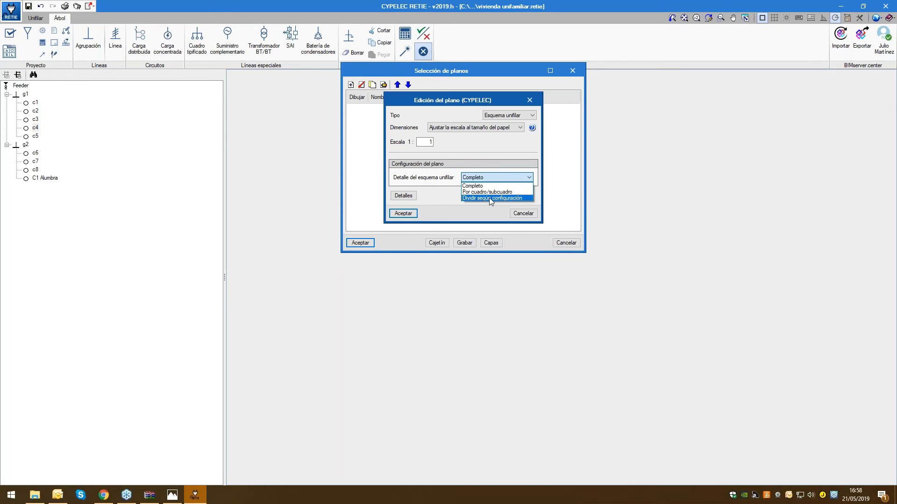
left_click(486, 186)
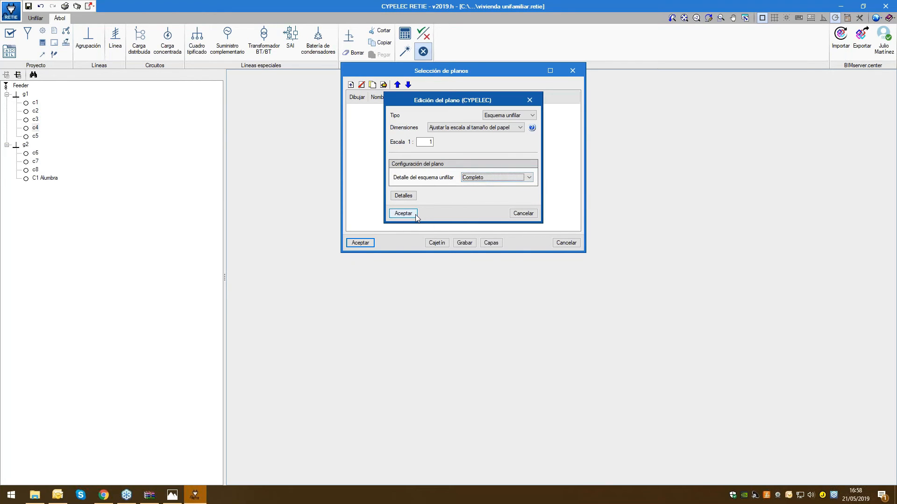
left_click(404, 196)
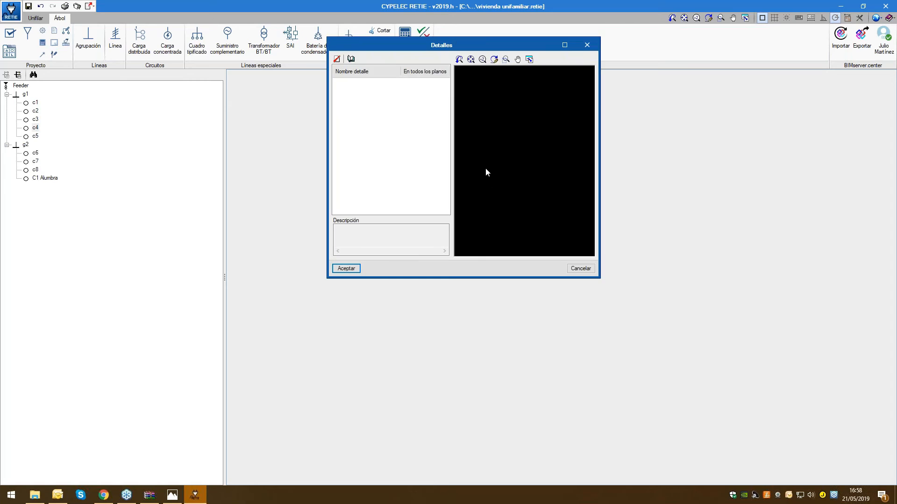
left_click(580, 269)
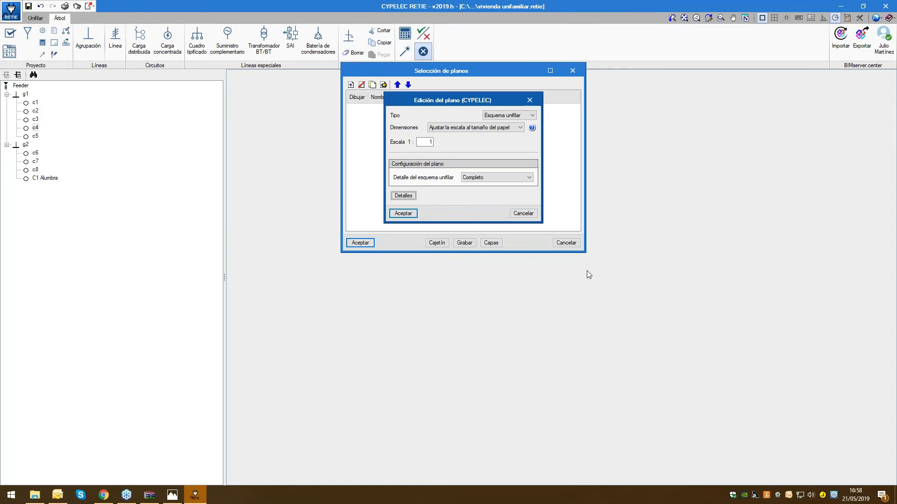
left_click(410, 215)
Exclude the frame from the Esquema unifilar drawing and keep DWG as its output after reviewing the available devices
left_click(478, 108)
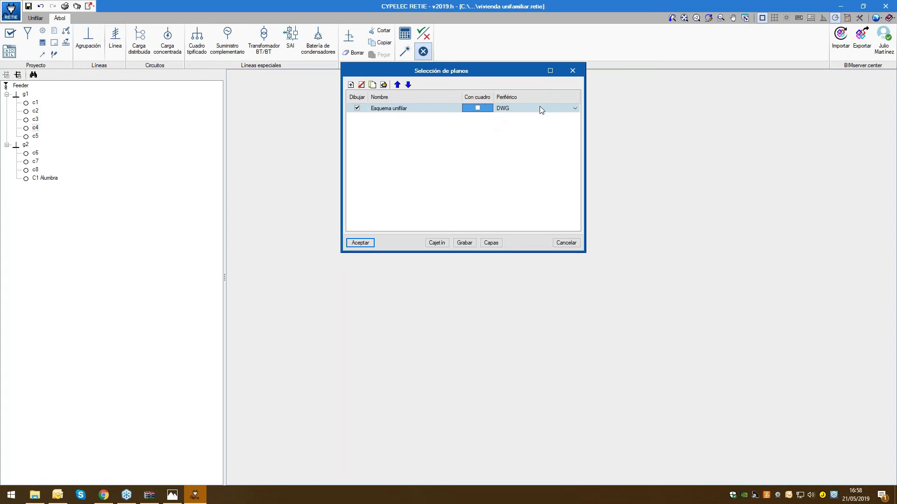
left_click(541, 110)
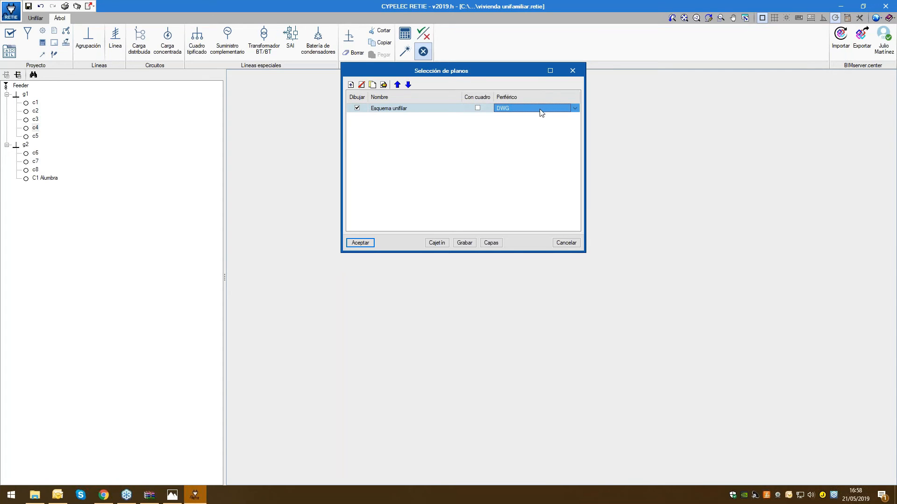
left_click(576, 108)
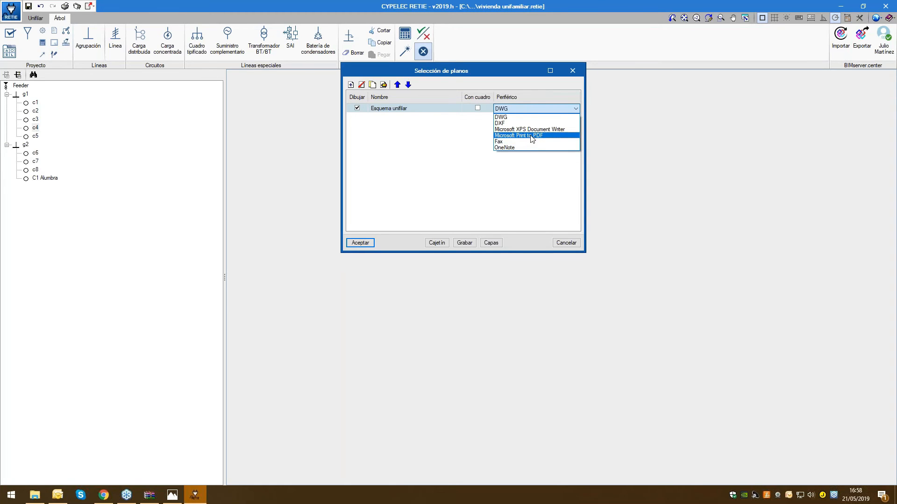
left_click(467, 139)
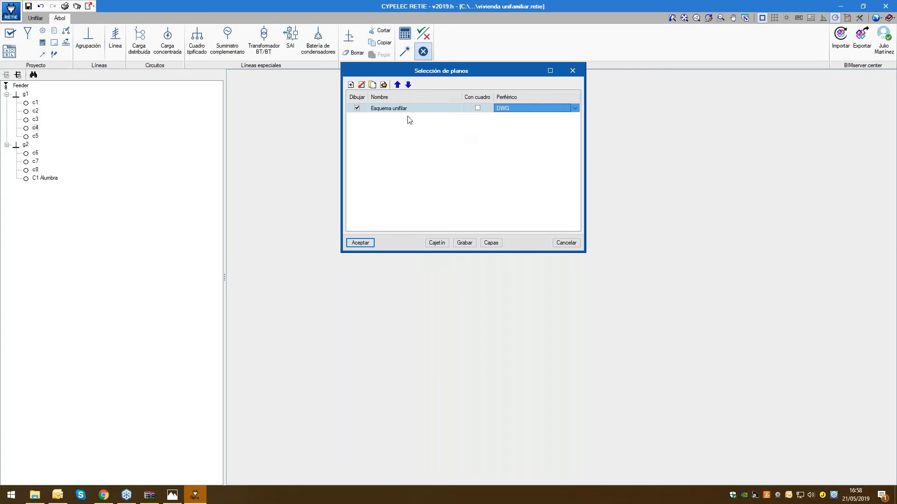
Add an Esquema sinóptico drawing at scale 1:1 with DWG output and exclude its frame
left_click(350, 86)
left_click(512, 115)
left_click(514, 131)
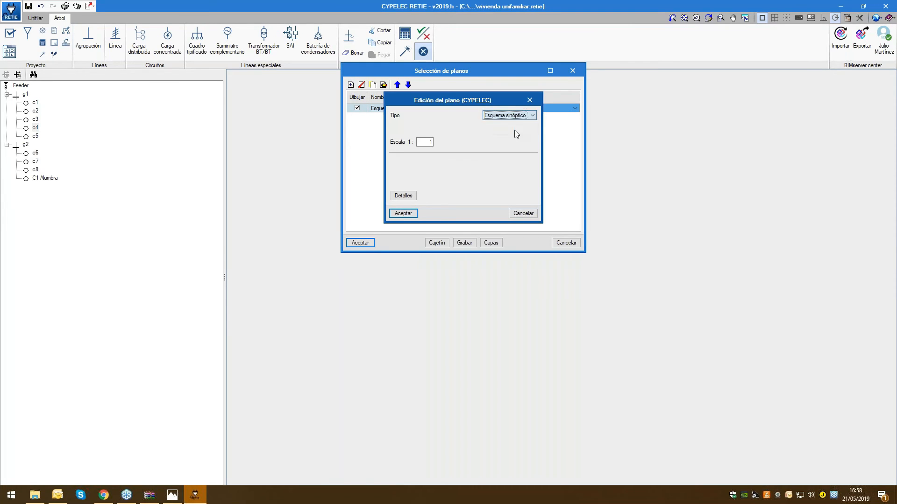
key("Tab")
key("Tab")
left_click(403, 213)
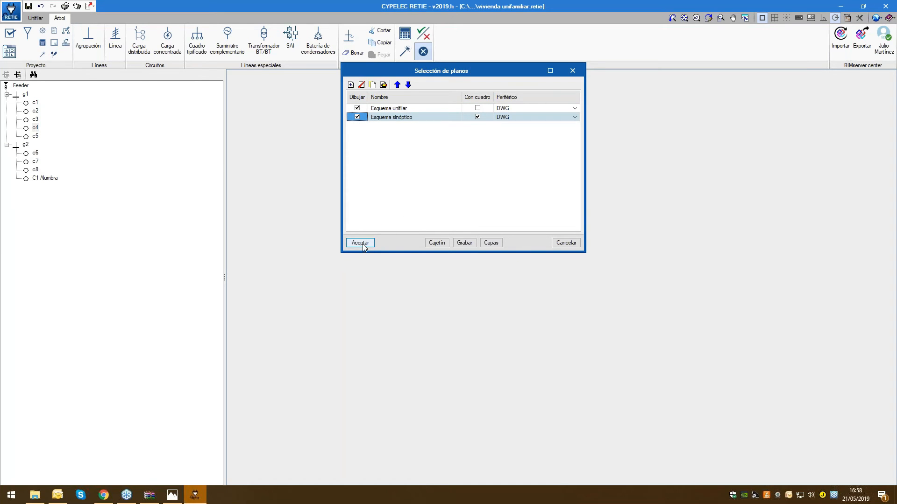
left_click(477, 117)
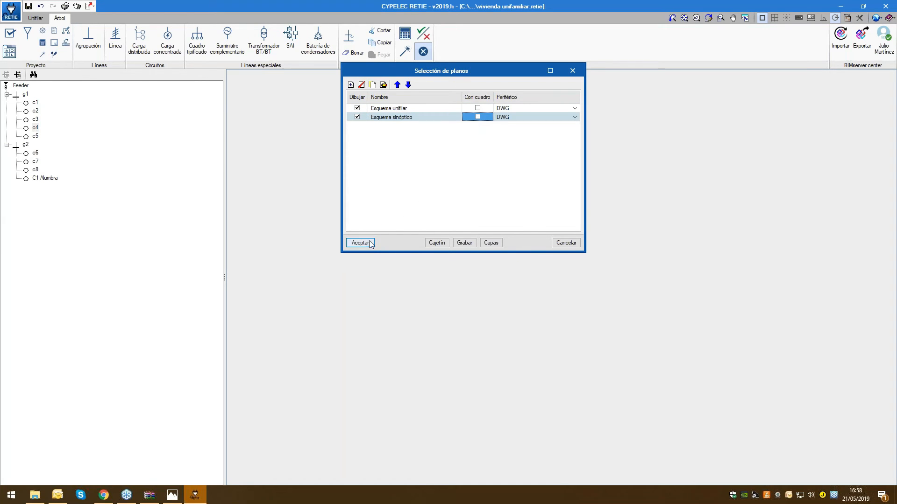
Try to generate both drawings as DWG, ignoring the security check error and continuing the program's execution
left_click(360, 243)
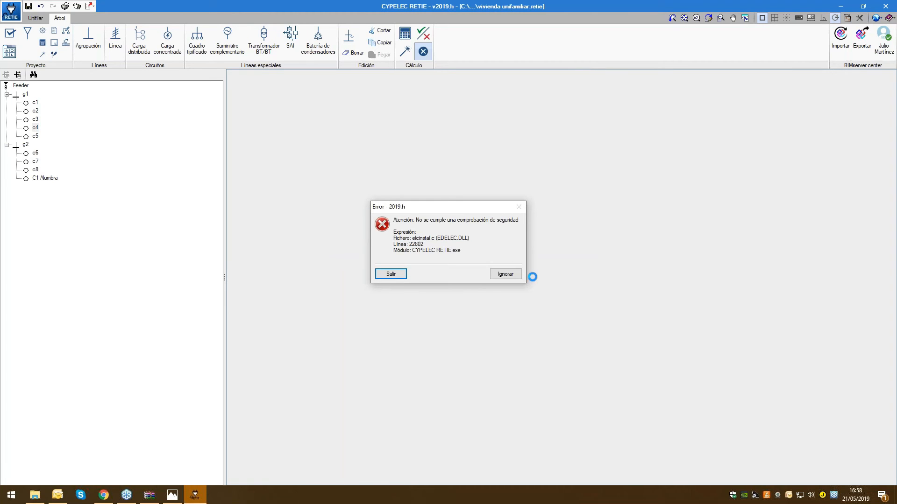
left_click(516, 276)
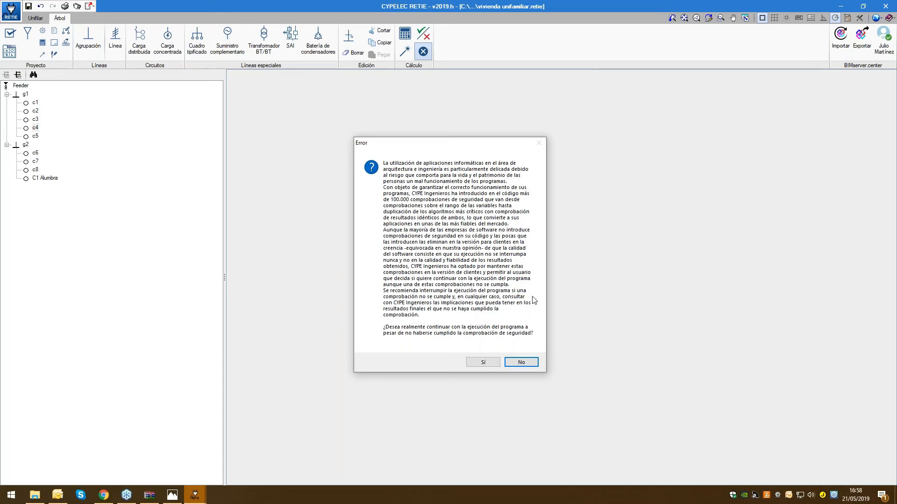
left_click(483, 363)
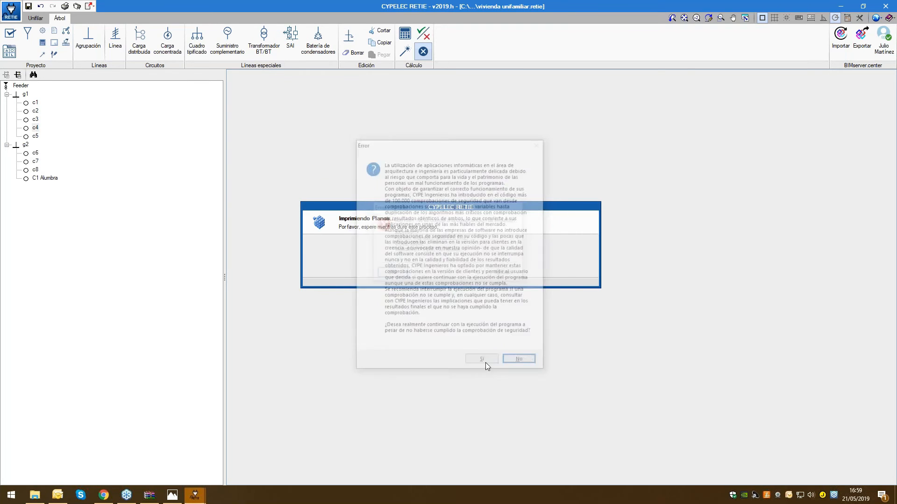
left_click(476, 363)
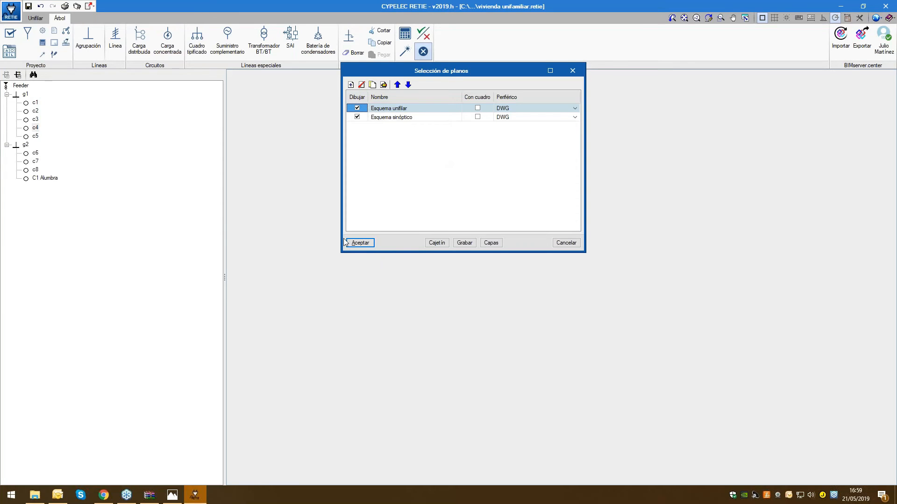
Retry generating the Esquema unifilar and Esquema sinóptico drawings, ignoring the security check again and continuing execution
left_click(360, 243)
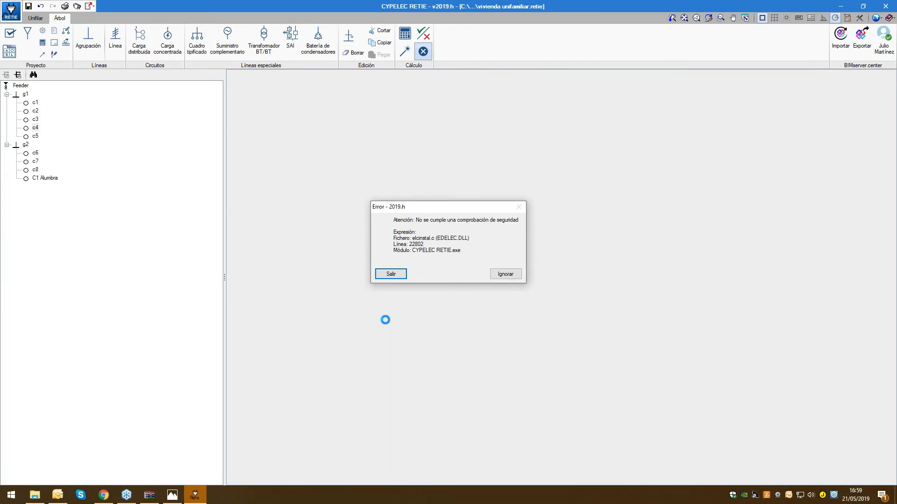
left_click(505, 274)
left_click(483, 362)
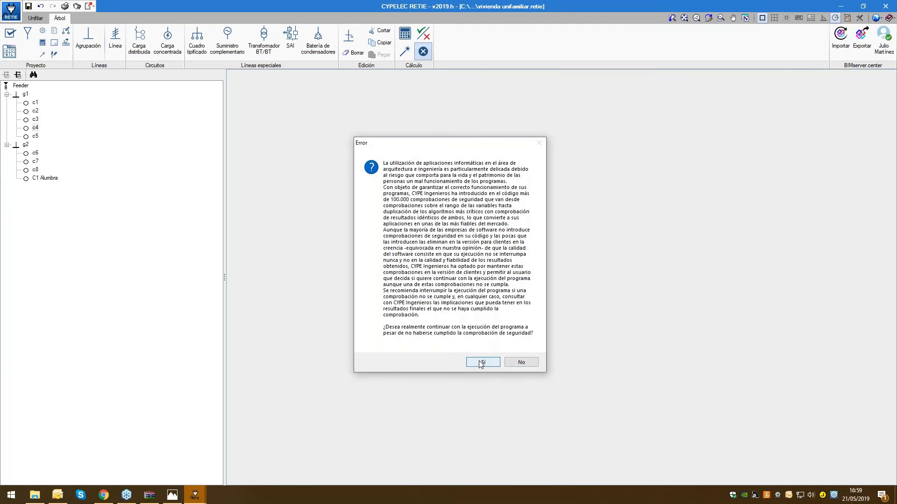
left_click(481, 362)
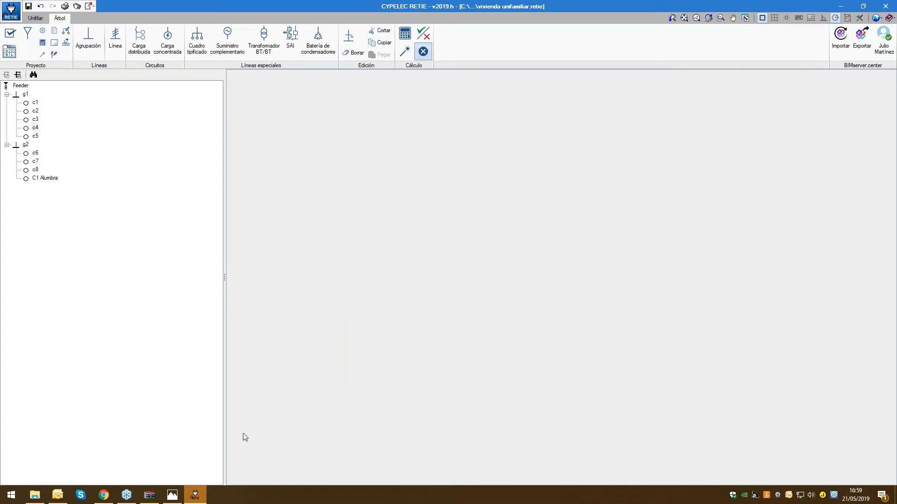
Delete the Esquema sinóptico from the drawing selection and generate only the Esquema unifilar, keeping the previous composition
left_click(76, 6)
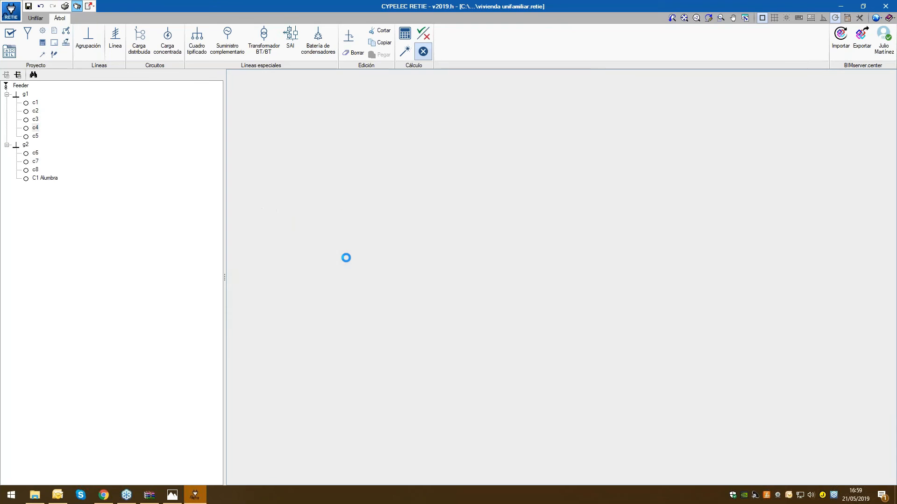
left_click(367, 117)
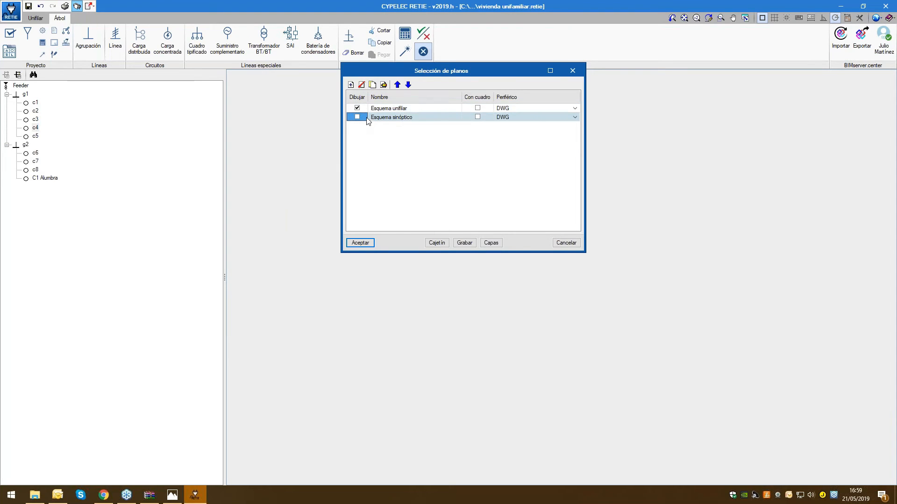
left_click(361, 85)
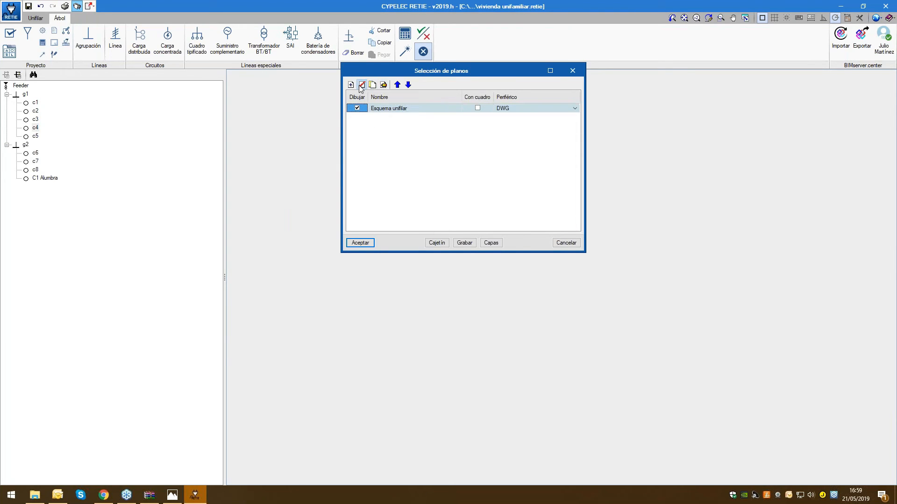
left_click(369, 243)
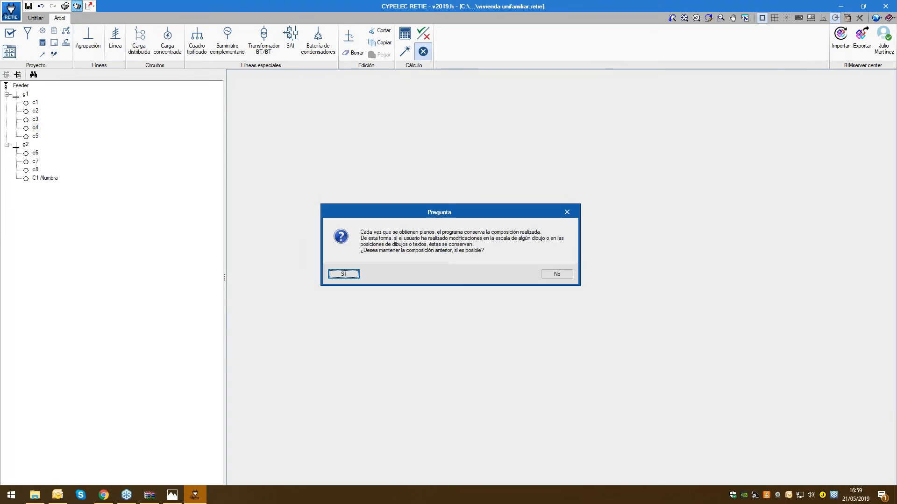
left_click(346, 276)
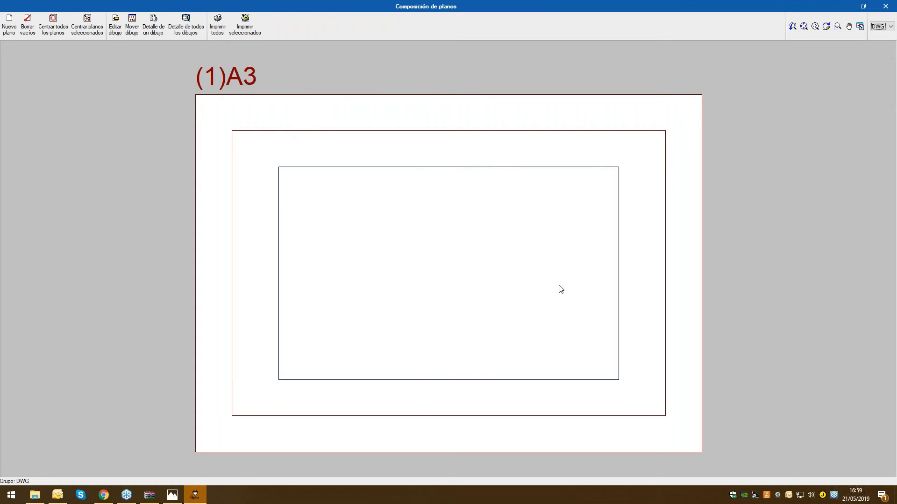
Display the single-line drawing in detail on its A3 sheet, examine its protections and circuits, and leave the drawings without printing
left_click(157, 30)
left_click(203, 38)
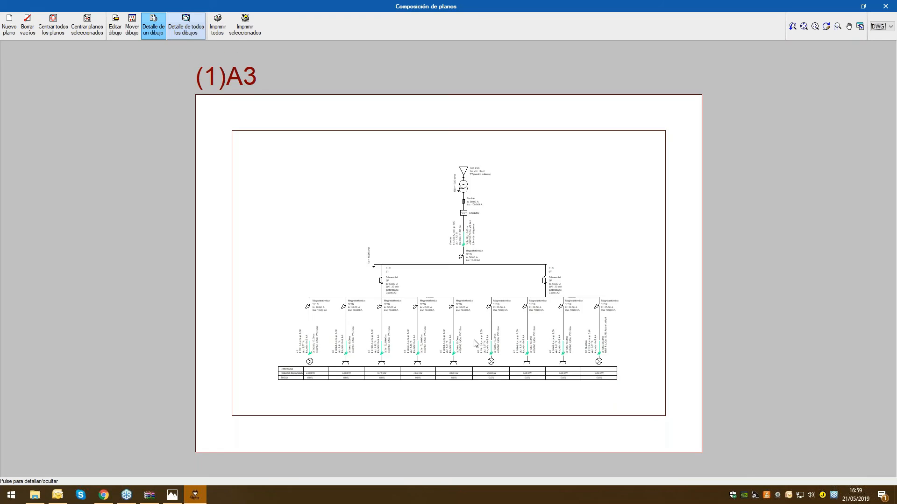
scroll(474, 341, "up", 1)
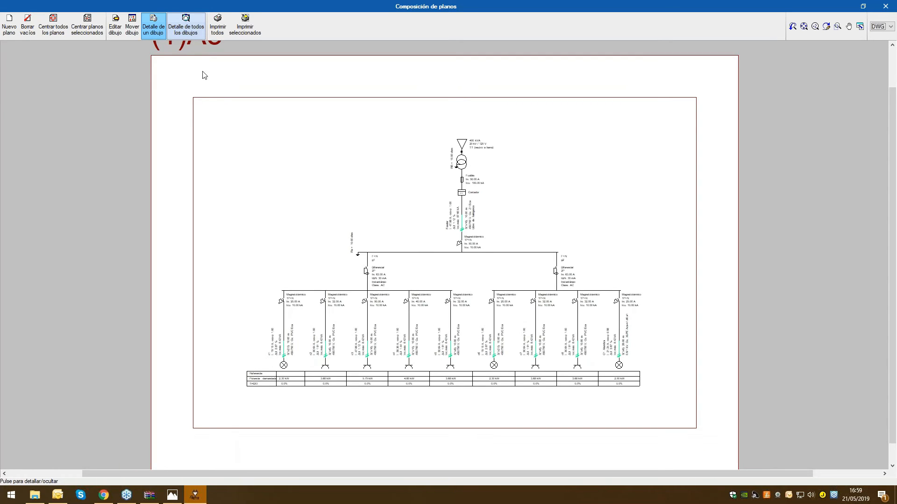
left_click(147, 27)
left_click(470, 352)
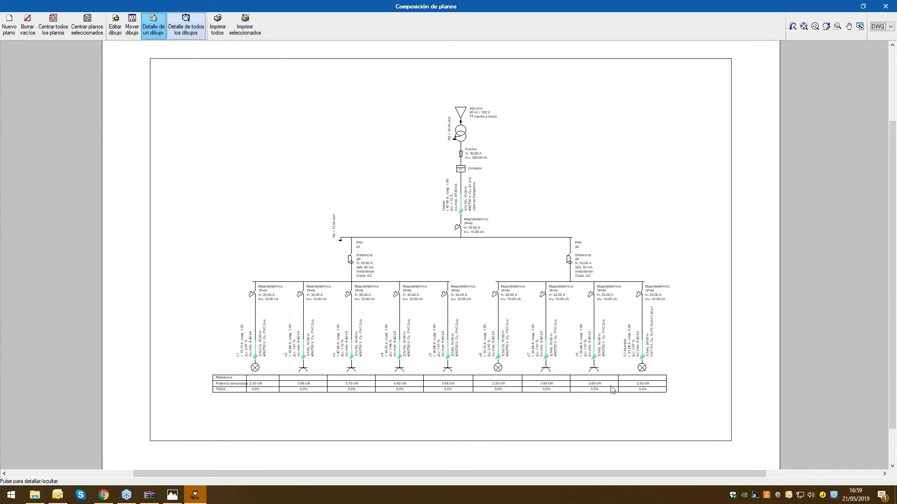
scroll(610, 389, "up", 1)
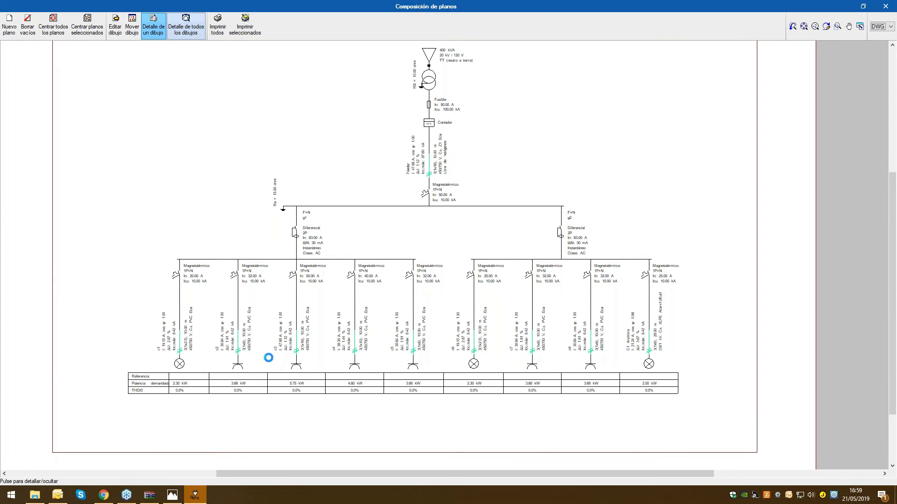
scroll(268, 355, "up", 2)
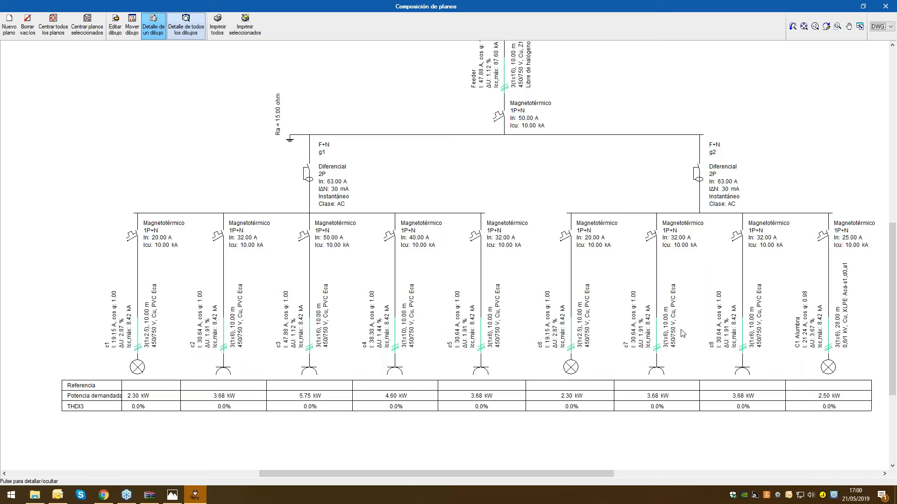
scroll(619, 312, "down", 2)
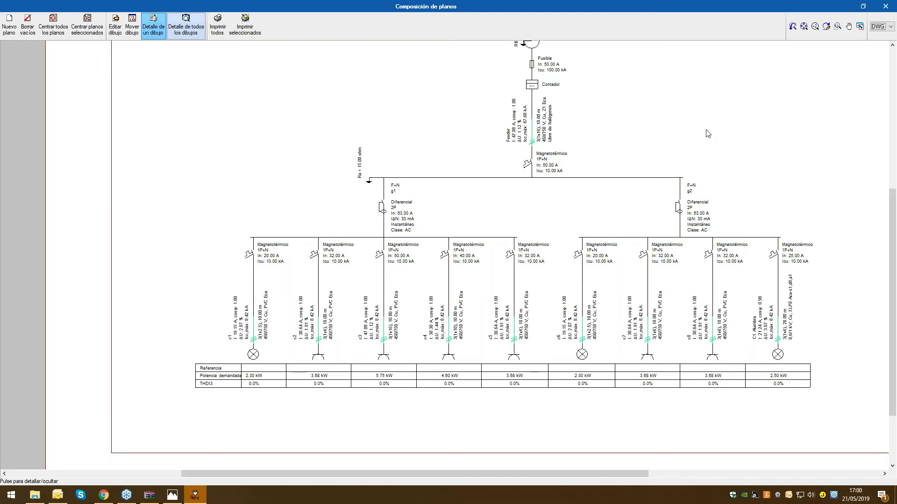
left_click(886, 6)
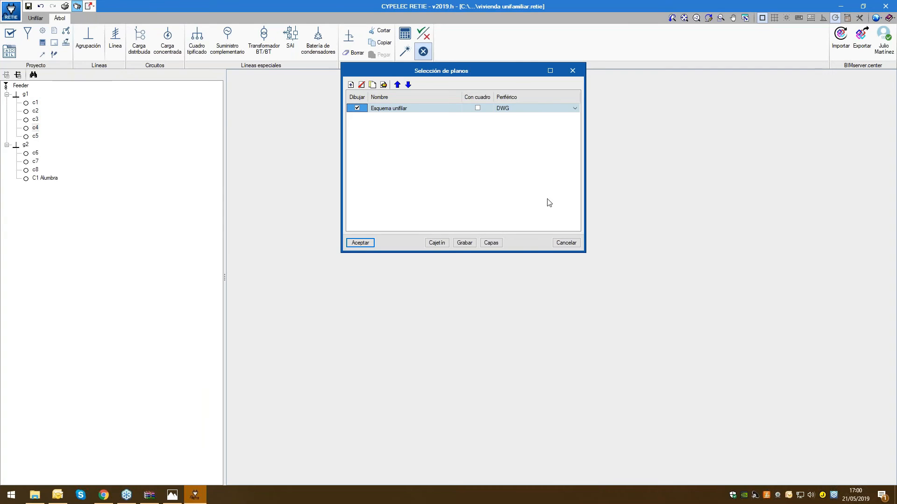
left_click(557, 245)
Generate the Cuadro de materiales report for the project
left_click(11, 10)
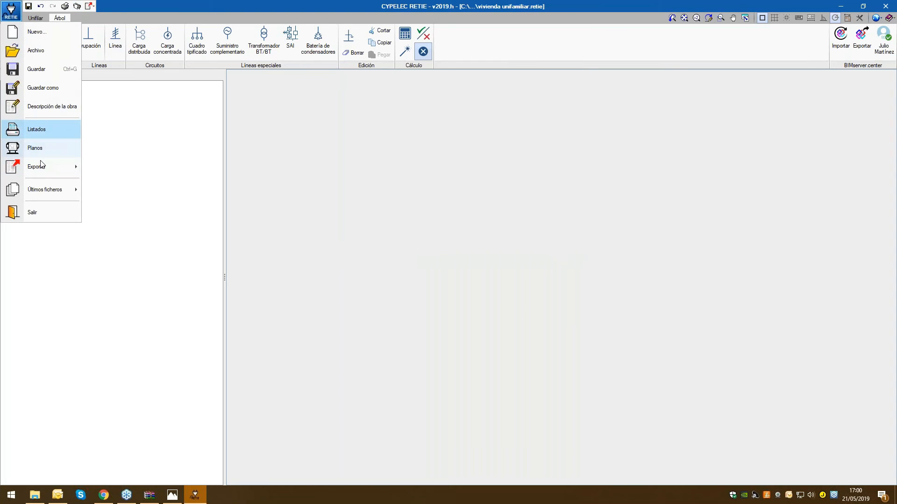
mouse_move(41, 164)
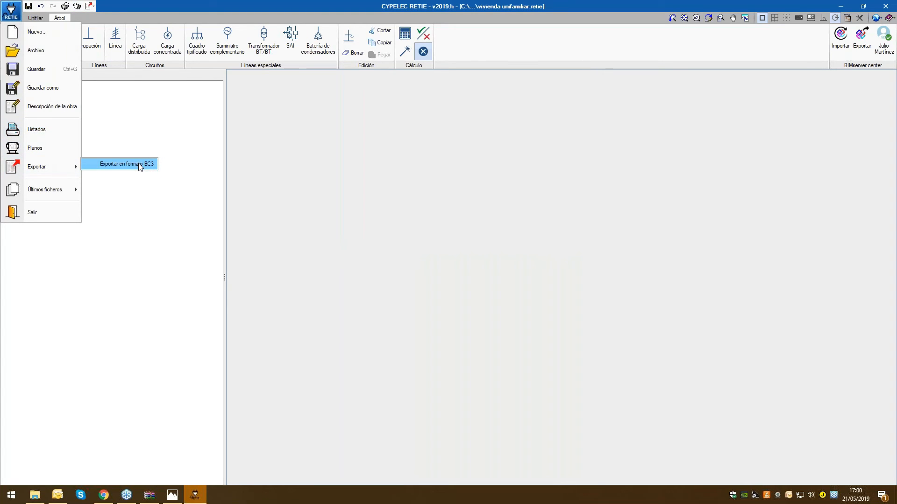
left_click(46, 132)
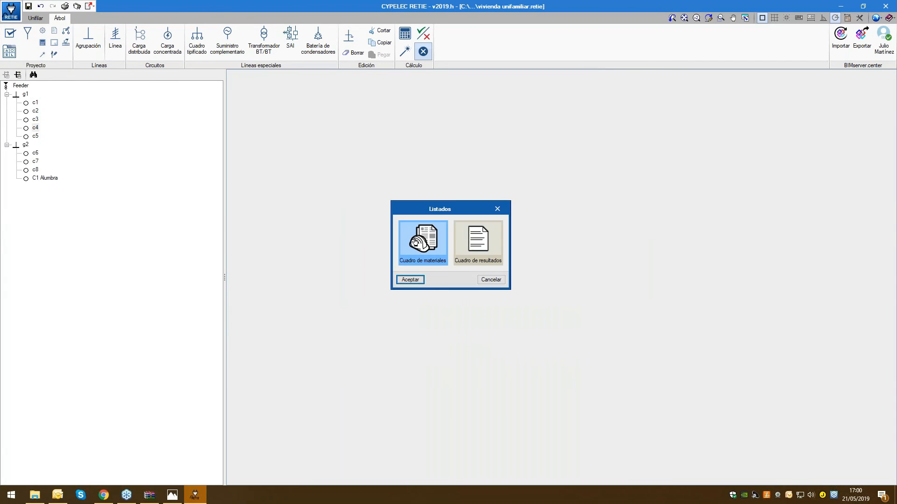
left_click(415, 242)
left_click(411, 279)
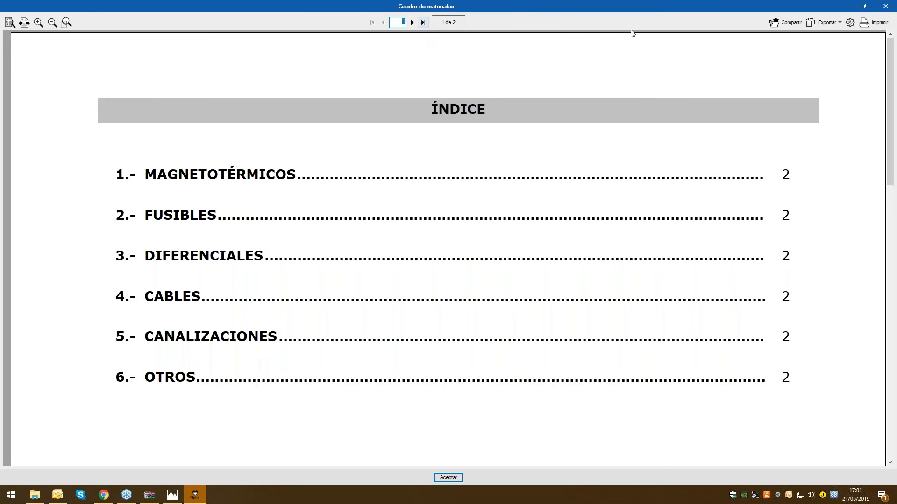
Read through the circuit breakers, fuses, differentials and cables in the materials report, and close it
left_click(413, 22)
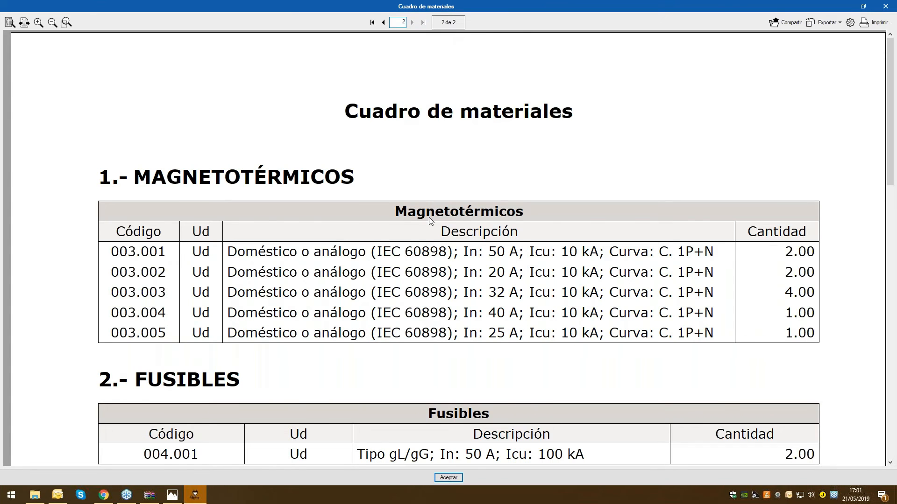
scroll(430, 221, "down", 1)
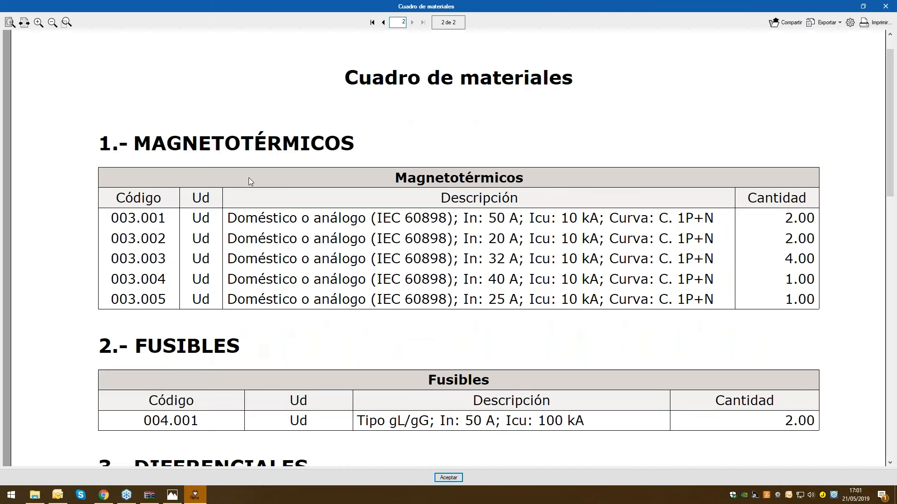
scroll(288, 190, "down", 2)
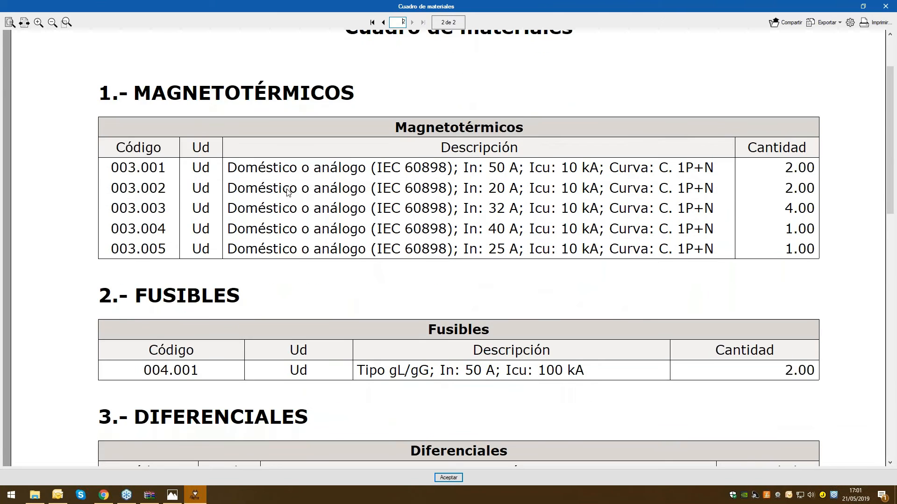
scroll(509, 413, "down", 6)
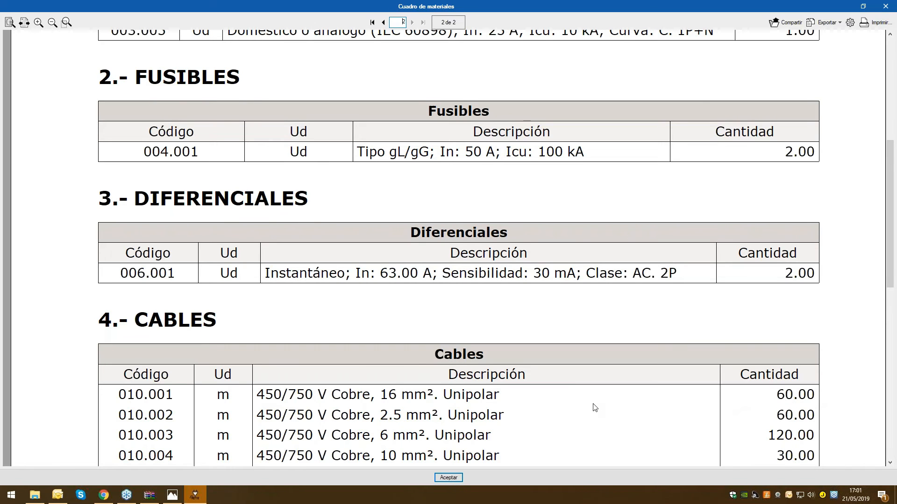
scroll(594, 407, "down", 2)
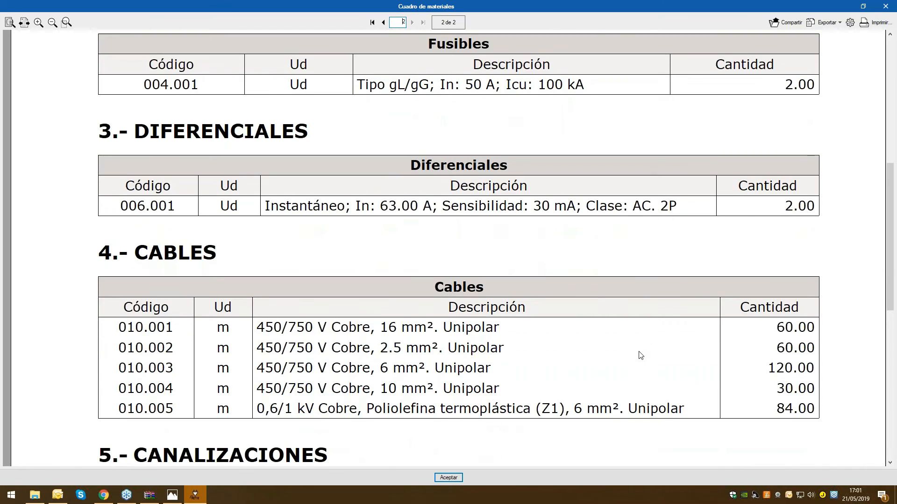
left_click(885, 7)
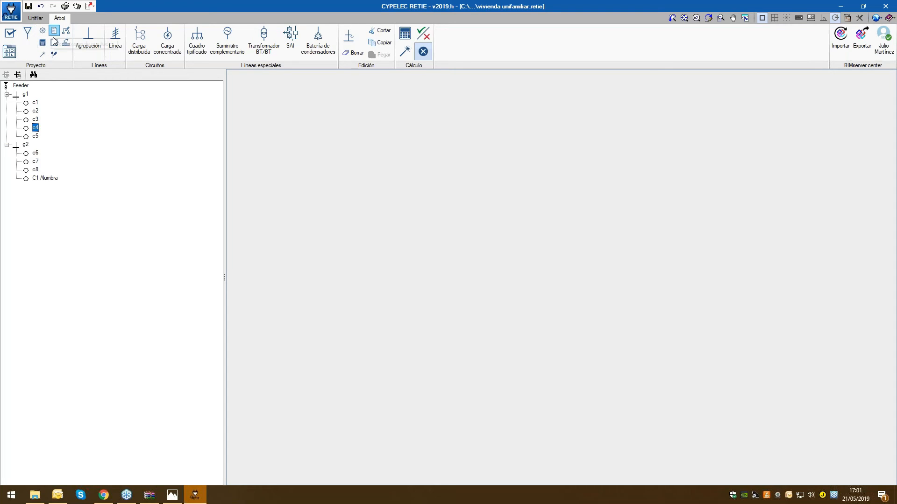
Show the project's single-line diagram and briefly consult the CYPELEC RETIE store page on BIMserver.center in the browser
left_click(34, 18)
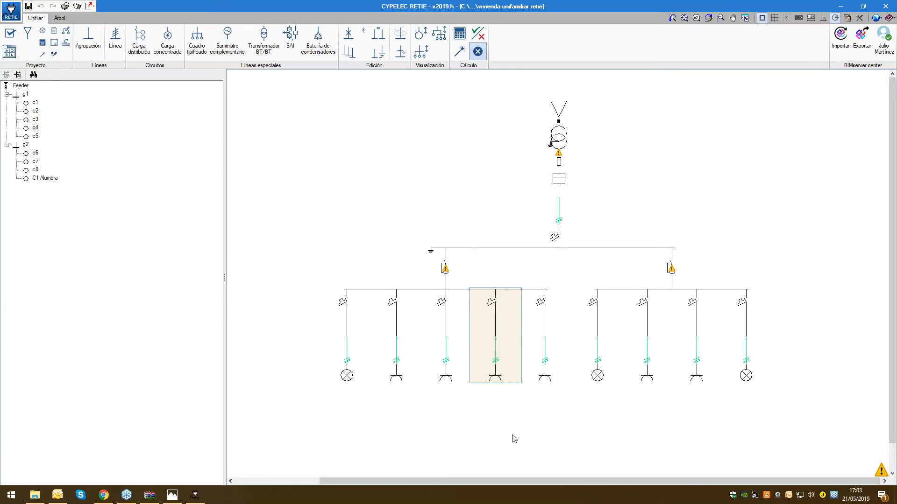
left_click(103, 496)
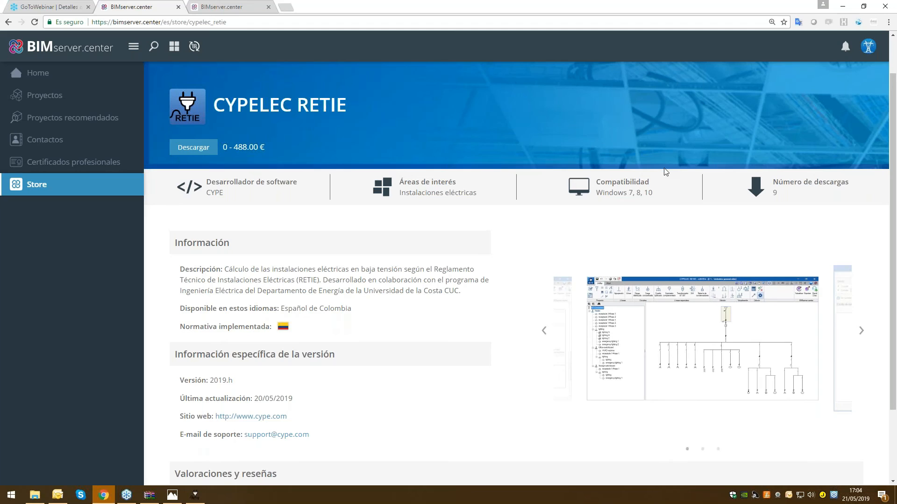
left_click(195, 494)
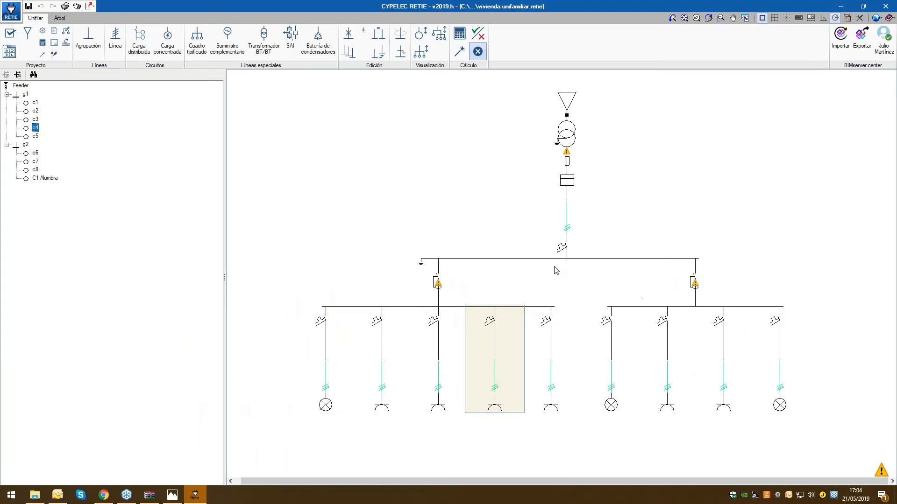
View the Feeder supply's settings in the single-line diagram and leave them without changes
mouse_move(453, 282)
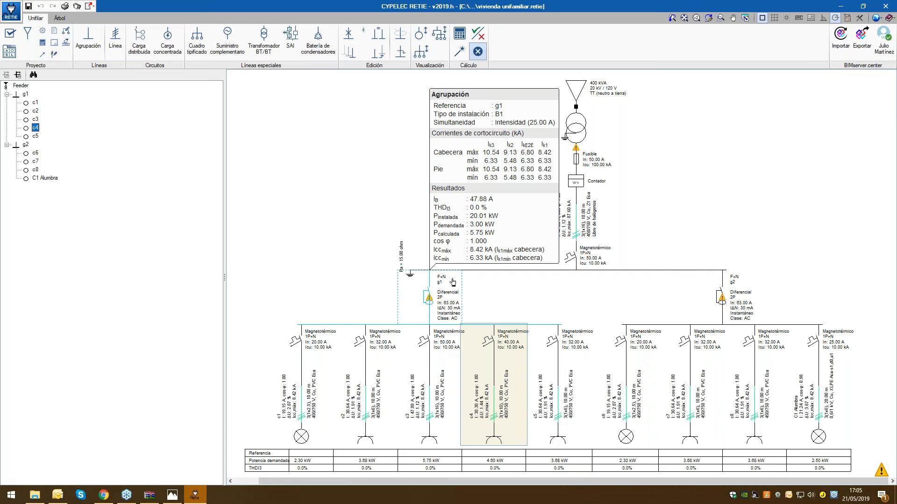
scroll(564, 268, "up", 1)
left_click(608, 256)
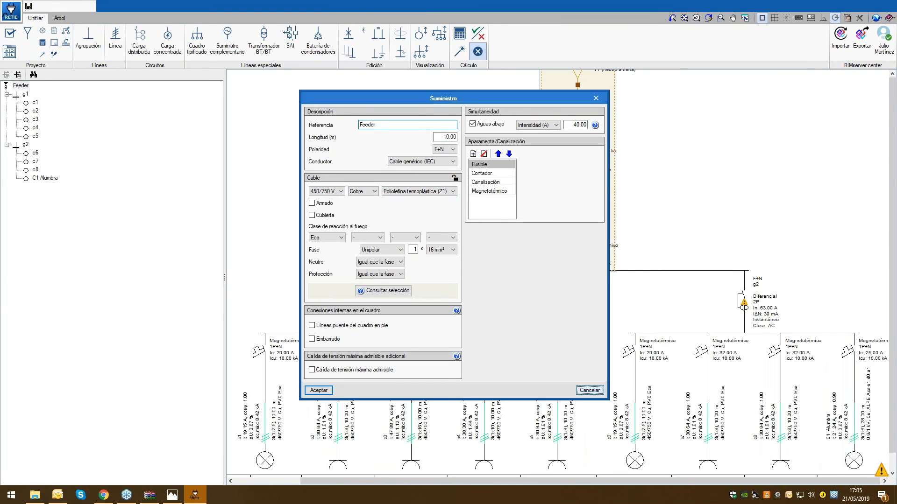
key("Escape")
Open the Feeder supply's checks and examine the short-circuit protection ones for IEC 60364-4-43, sections 434.5.1 and 434.5.2
left_click(478, 37)
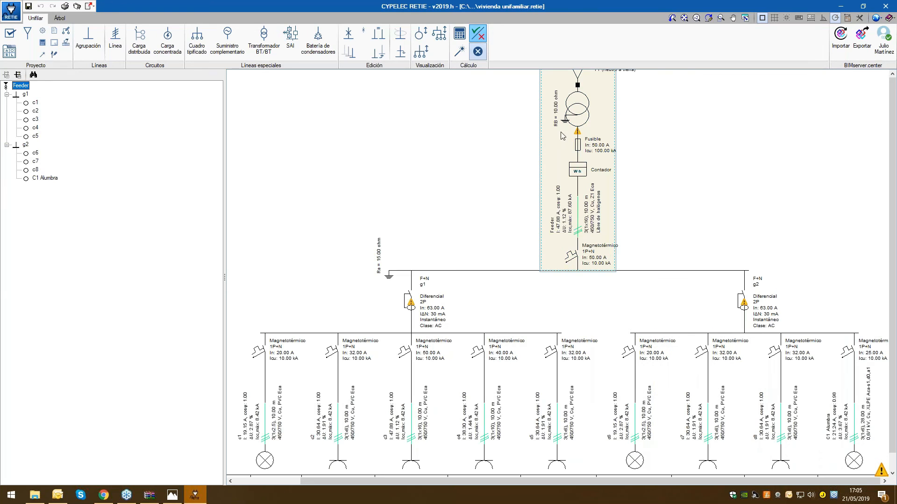
left_click(639, 177)
left_click(494, 154)
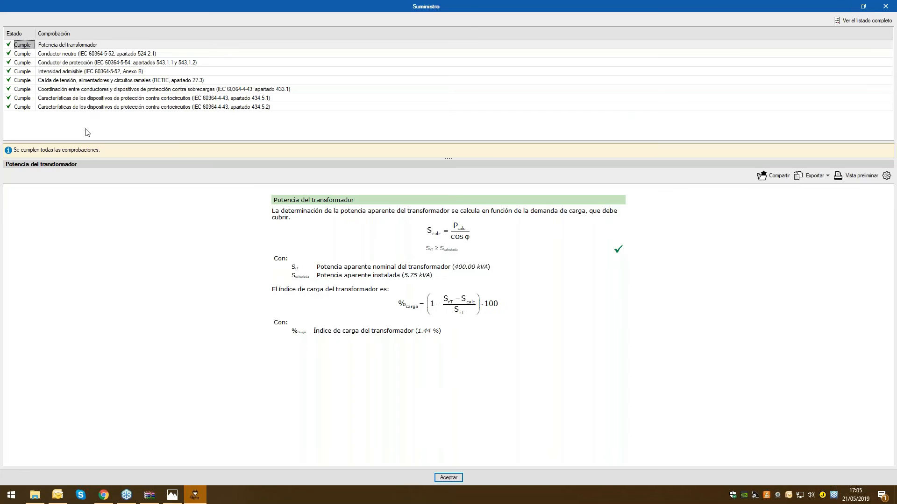
left_click(108, 97)
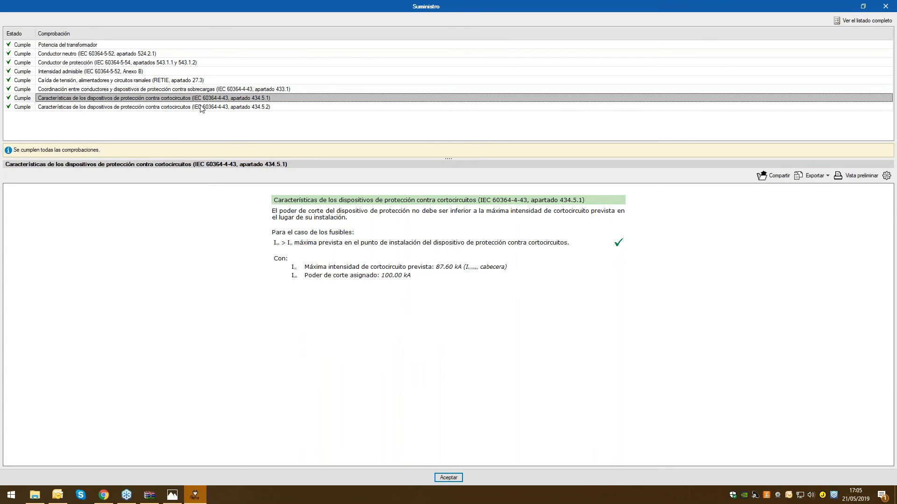
left_click(202, 107)
scroll(304, 313, "down", 10)
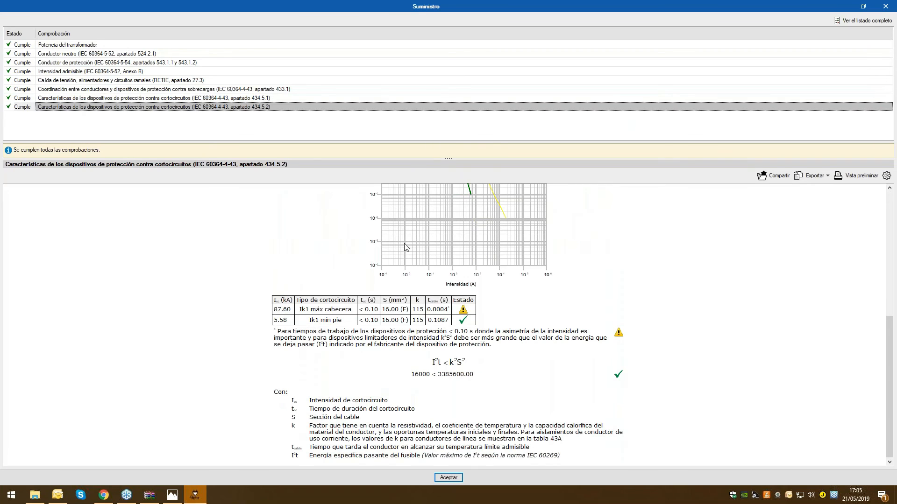
scroll(405, 247, "up", 1)
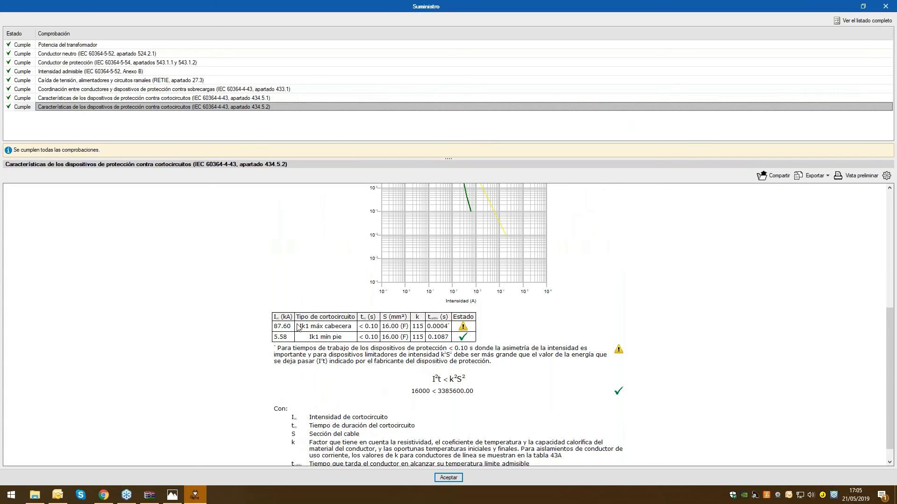
Read the rest of the Feeder's 434.5.2 short-circuit protection check and close the checks window
scroll(565, 364, "down", 1)
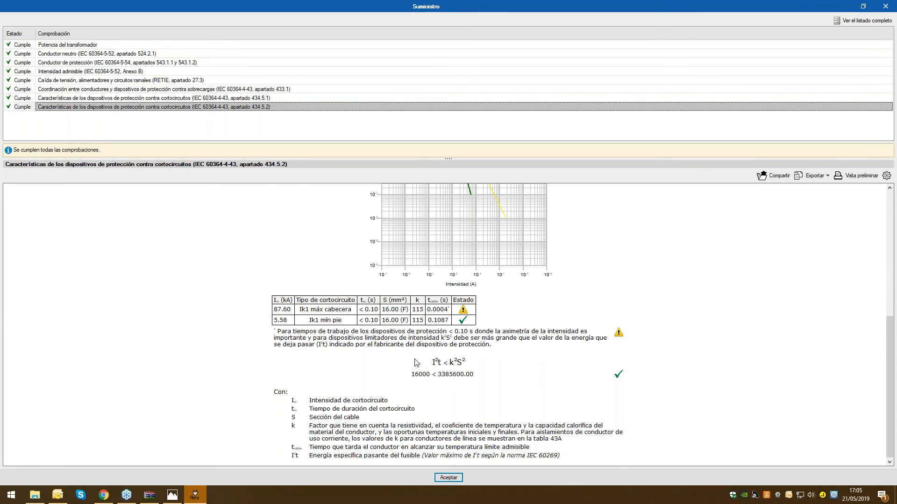
left_click(886, 6)
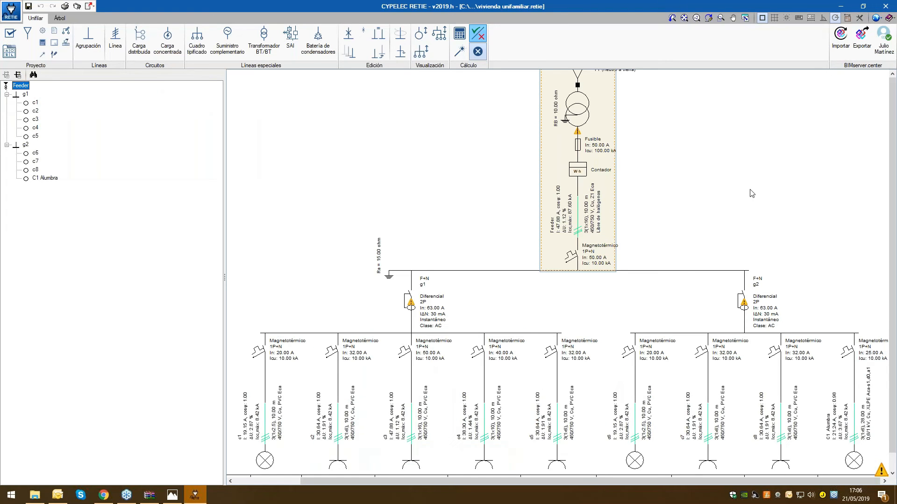
Open the Feeder's complete checks report, read its power forecast and supply network impedance sections, and close it
left_click(465, 30)
left_click(577, 142)
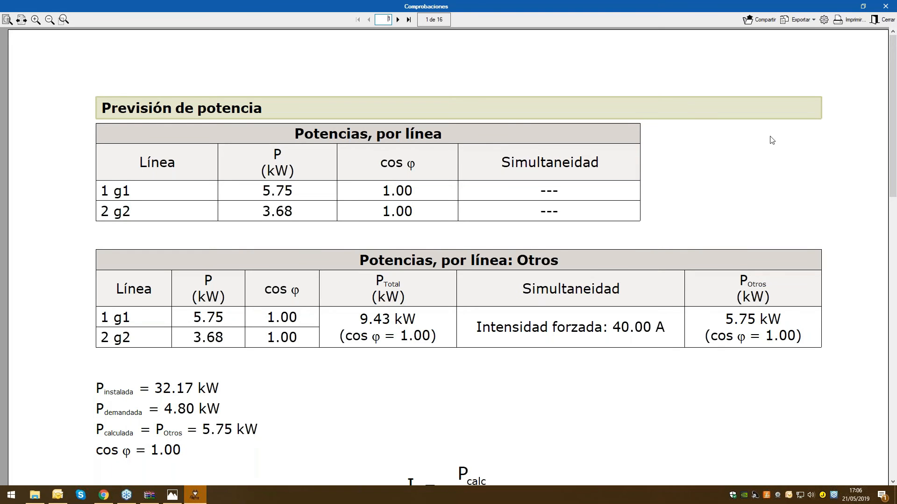
scroll(569, 258, "down", 1)
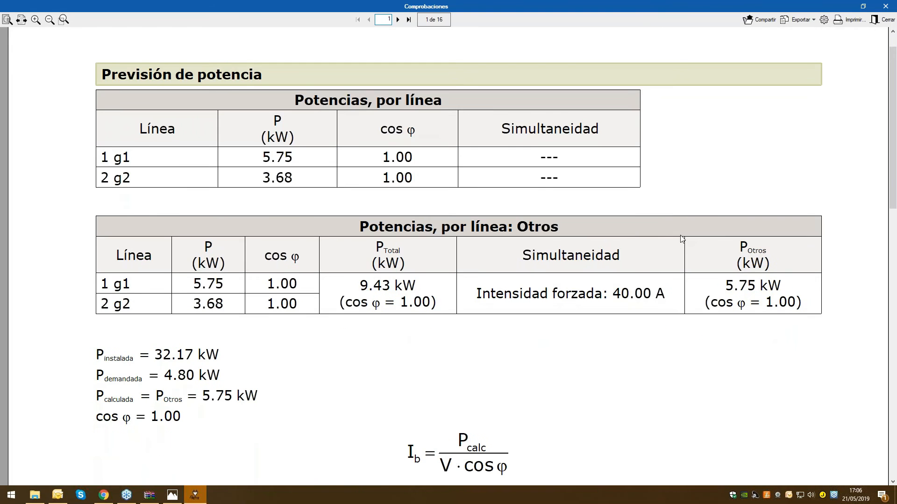
scroll(666, 266, "down", 10)
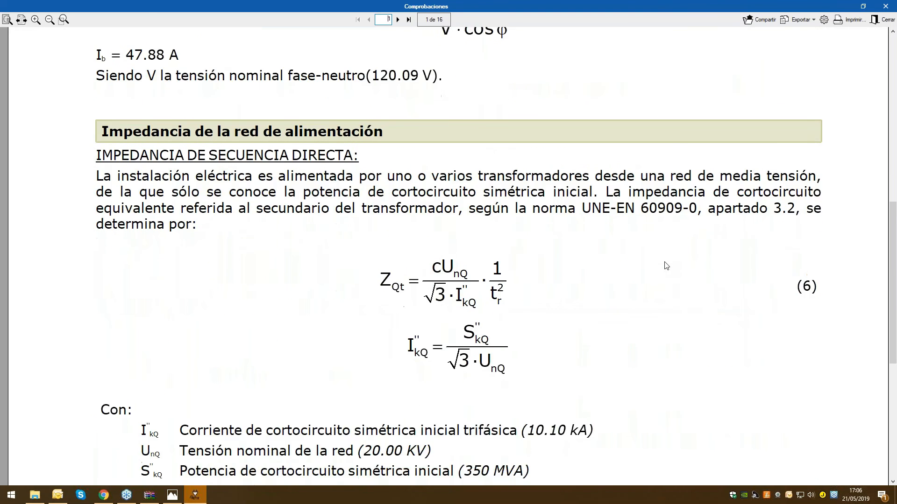
scroll(666, 266, "down", 2)
scroll(665, 265, "down", 5)
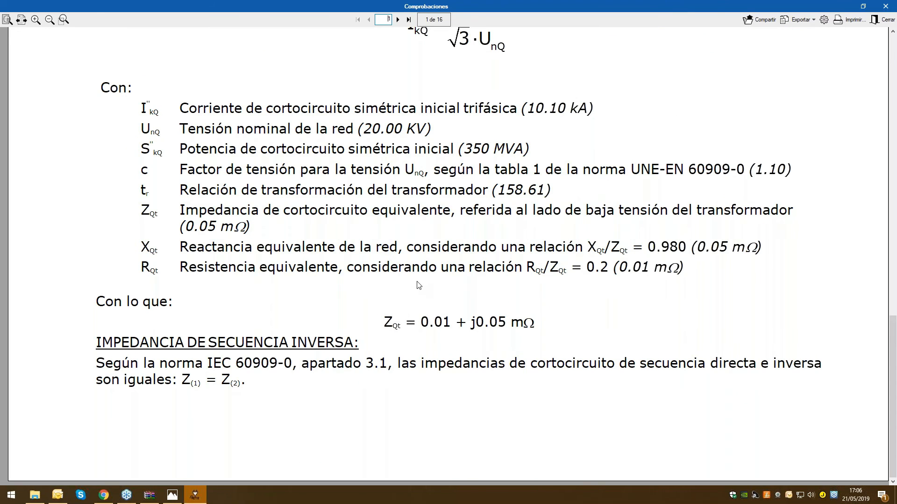
scroll(418, 284, "up", 2)
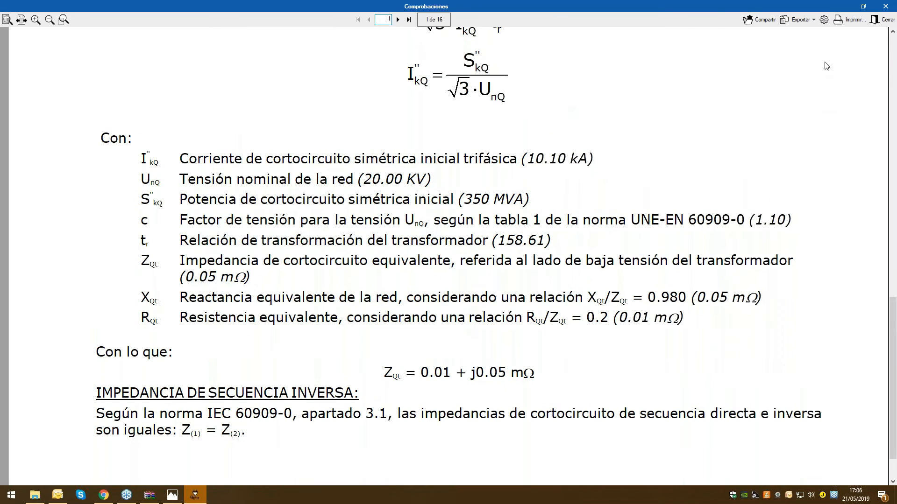
left_click(885, 6)
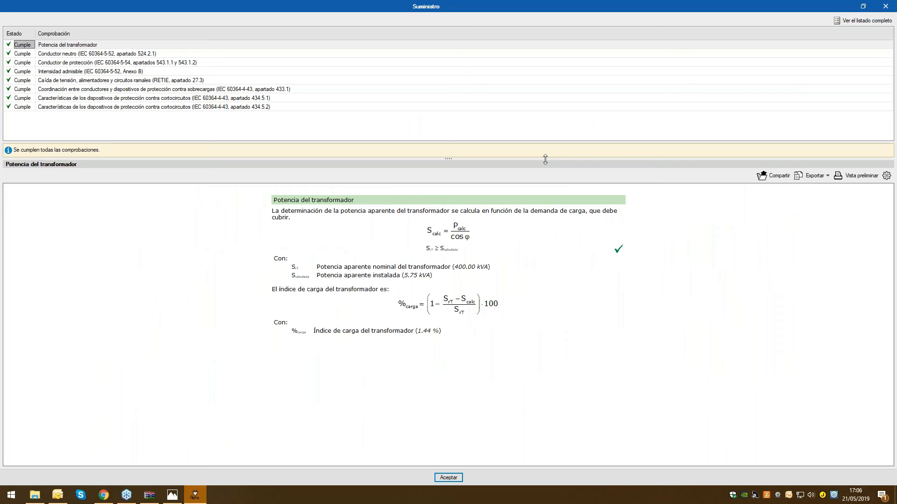
Reopen the Feeder's complete checks report and advance through the transformer impedance calculations to page 5
left_click(844, 21)
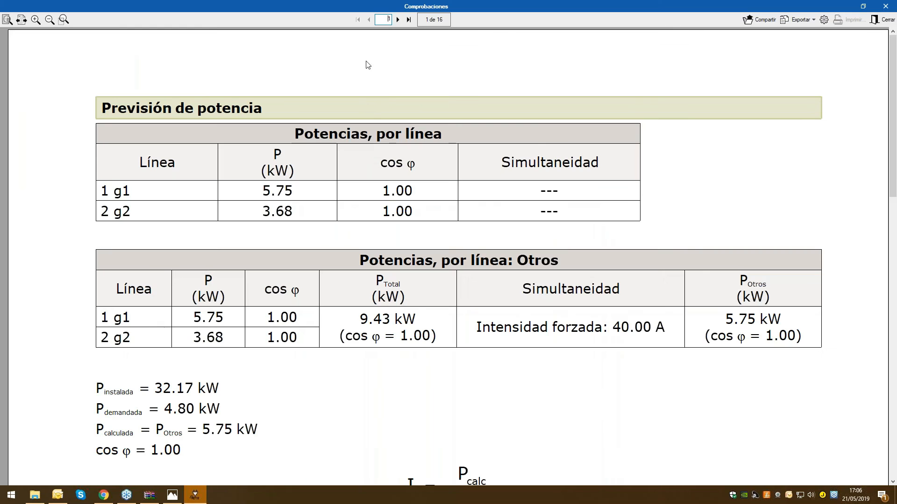
scroll(374, 99, "down", 10)
scroll(387, 220, "down", 10)
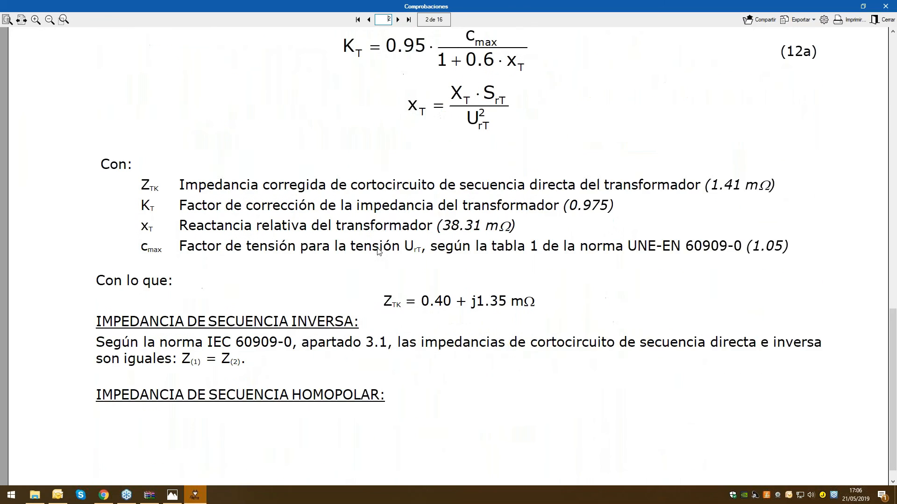
left_click(398, 19)
left_click(398, 20)
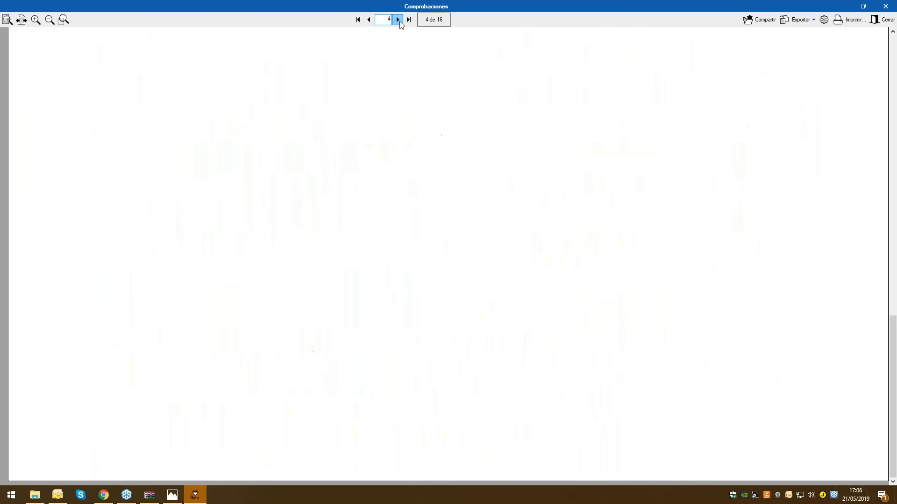
left_click(398, 20)
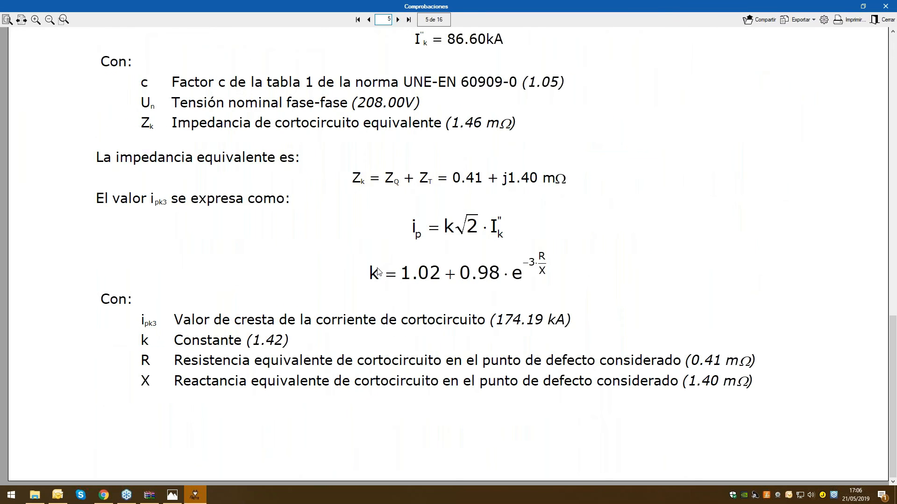
Read the maximum short-circuit current calculation at the head of the line, and close the report and the Feeder's checks
scroll(376, 269, "up", 8)
scroll(228, 262, "up", 3)
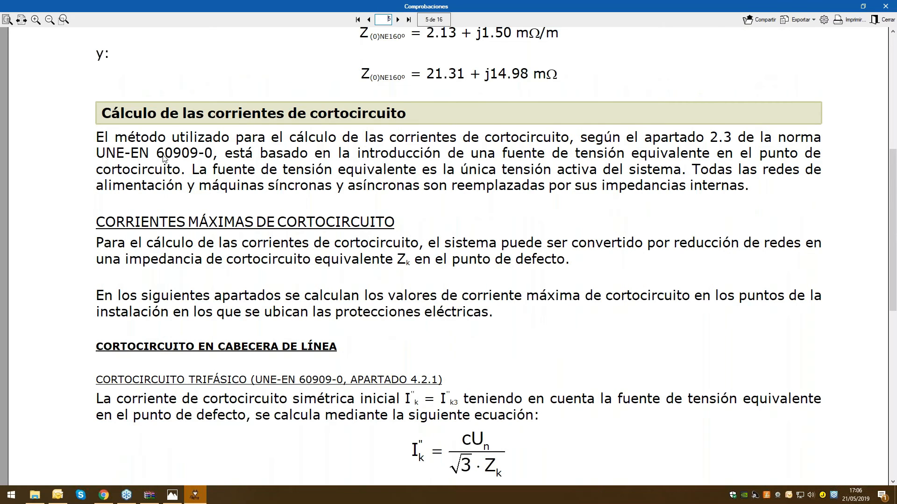
scroll(164, 159, "down", 5)
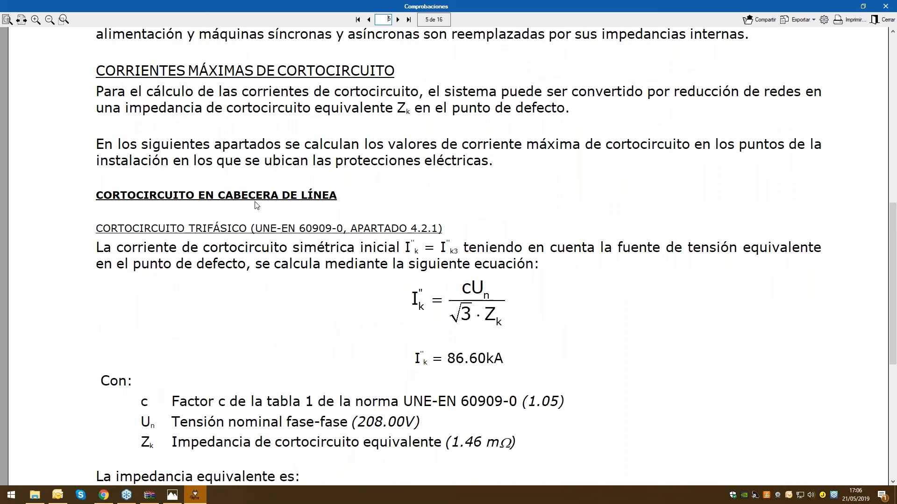
scroll(255, 206, "down", 1)
scroll(255, 203, "down", 9)
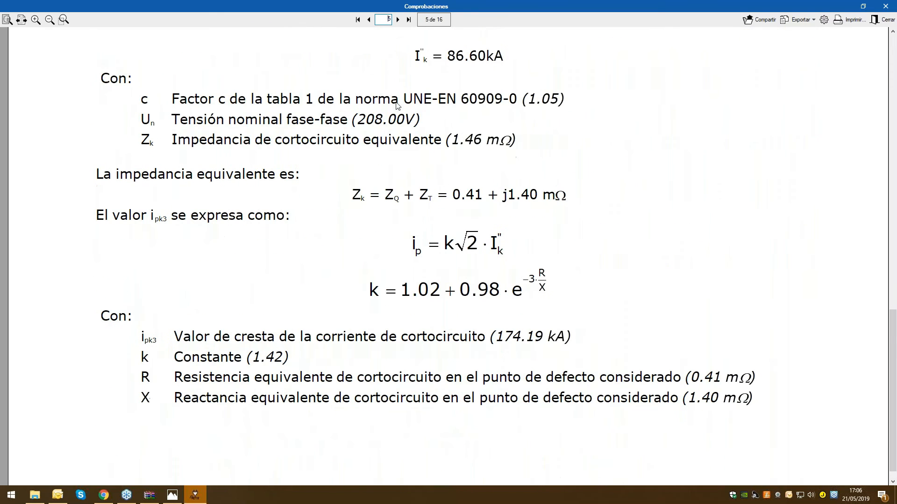
left_click(884, 20)
left_click(887, 6)
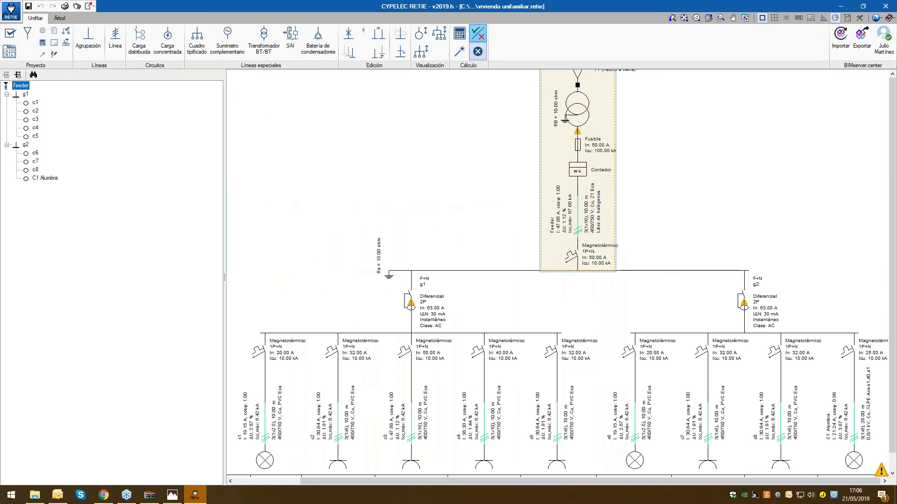
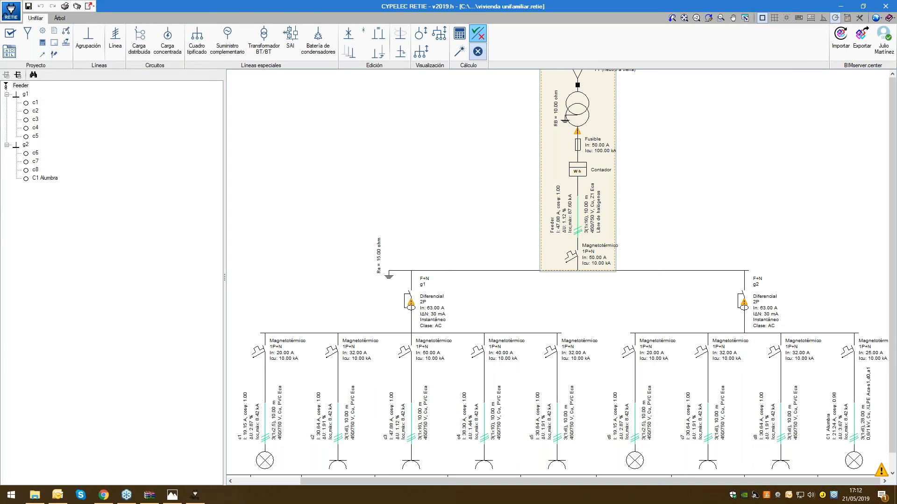
Switch to Chrome, search the web for "formacion cype udemy" and open the Formación CYPE Udemy instructor page
mouse_move(708, 334)
left_click(104, 495)
left_click(286, 8)
type("f")
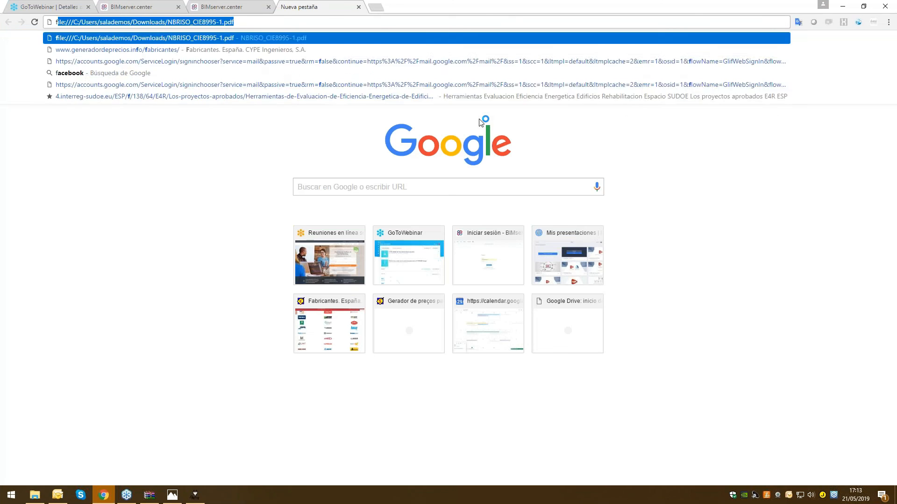
type("ormacion")
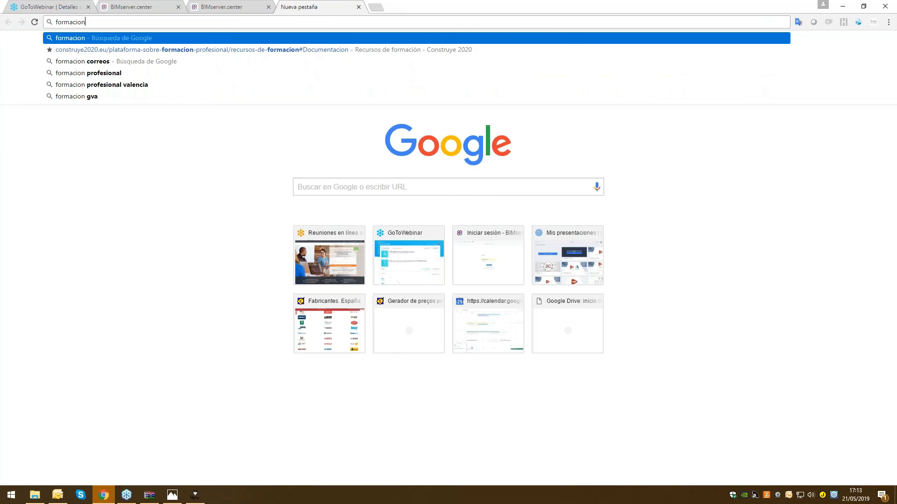
type(" cype udemy")
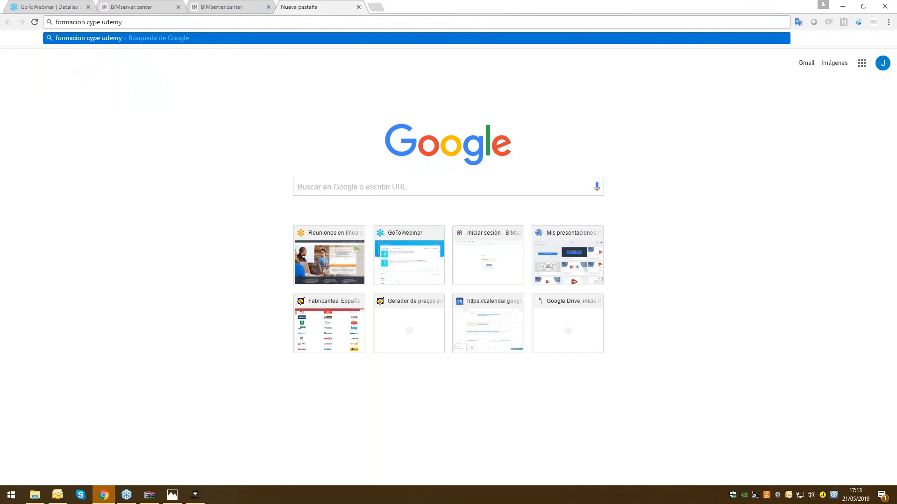
key("Return")
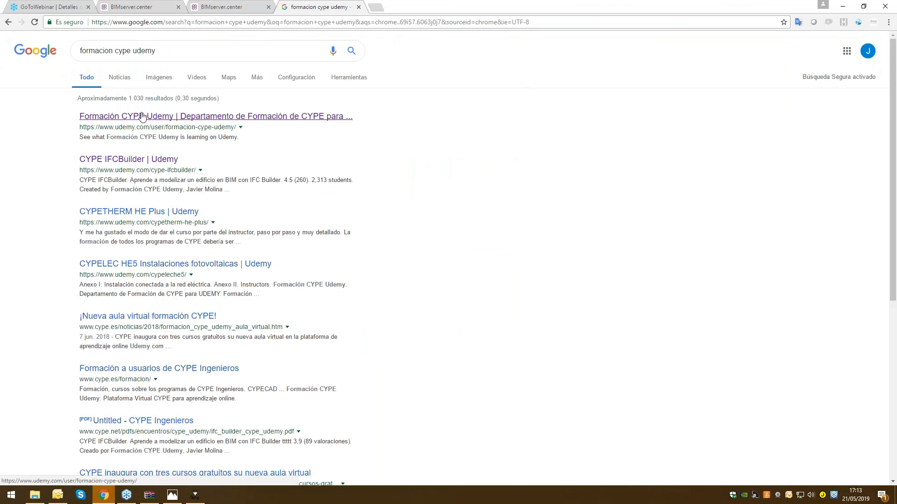
left_click(143, 116)
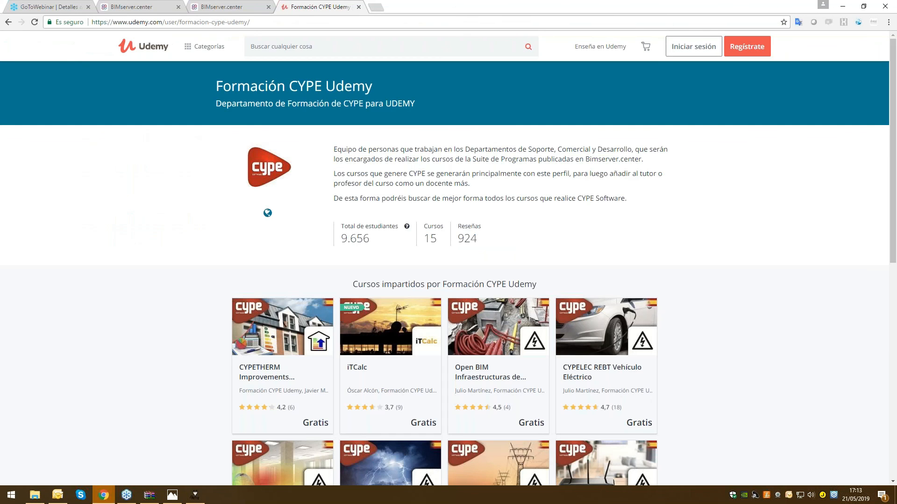
Browse the courses taught by Formación CYPE Udemy on both pages of the list and return to the first page
scroll(593, 249, "down", 2)
scroll(593, 250, "down", 2)
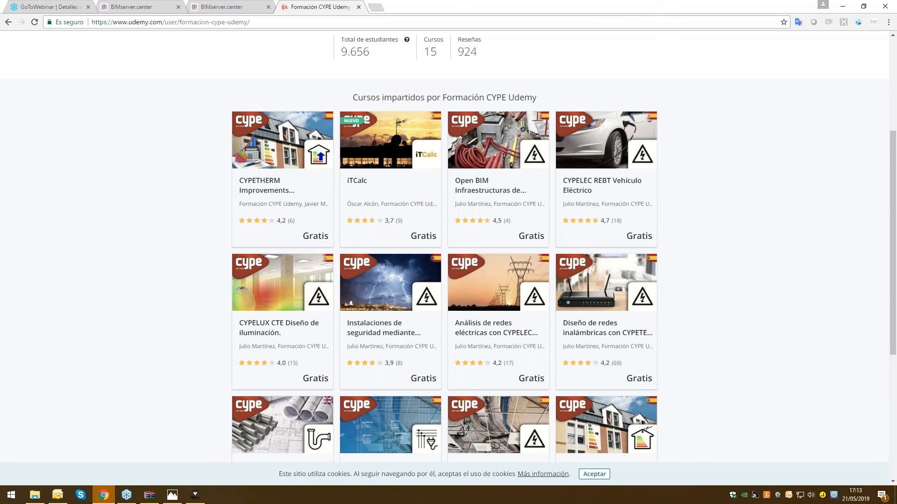
scroll(593, 250, "down", 1)
scroll(593, 249, "down", 3)
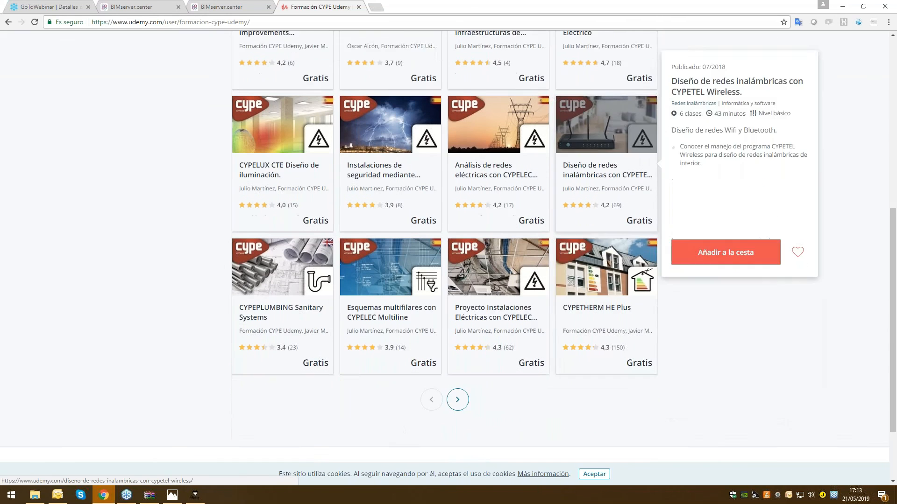
left_click(457, 372)
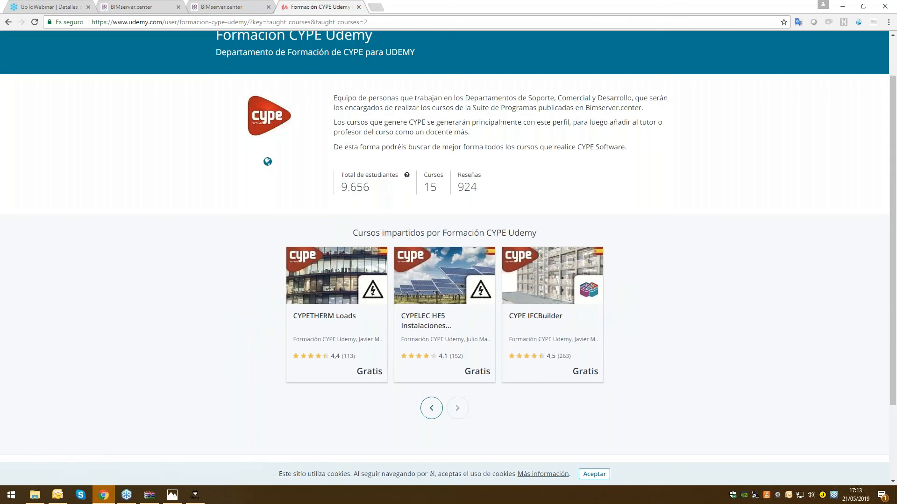
left_click(435, 410)
scroll(419, 322, "up", 1)
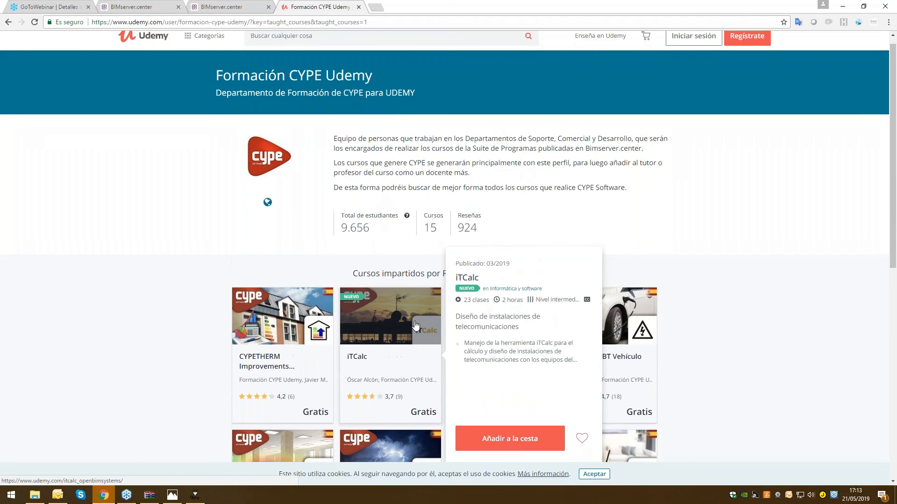
scroll(322, 307, "down", 2)
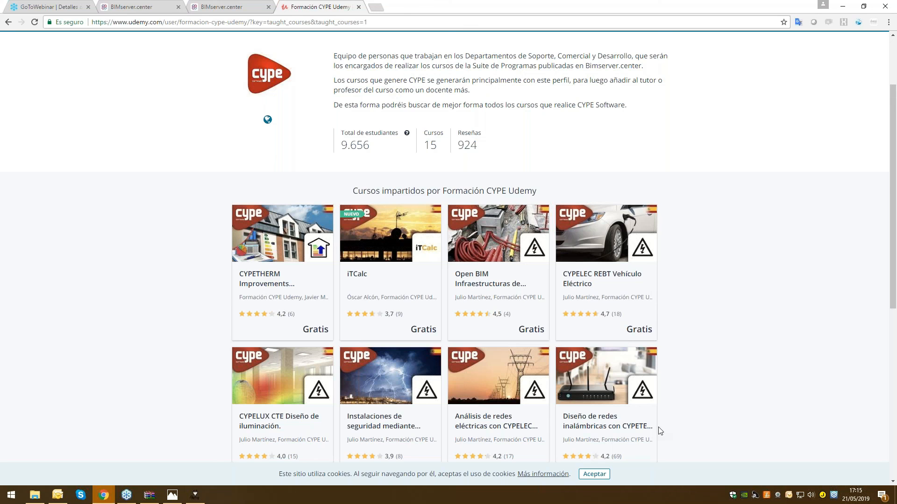
Switch to Photos to view the CYPELEC RETIE discount offer image, and return to CYPELEC RETIE with the image and browser minimized
left_click(174, 495)
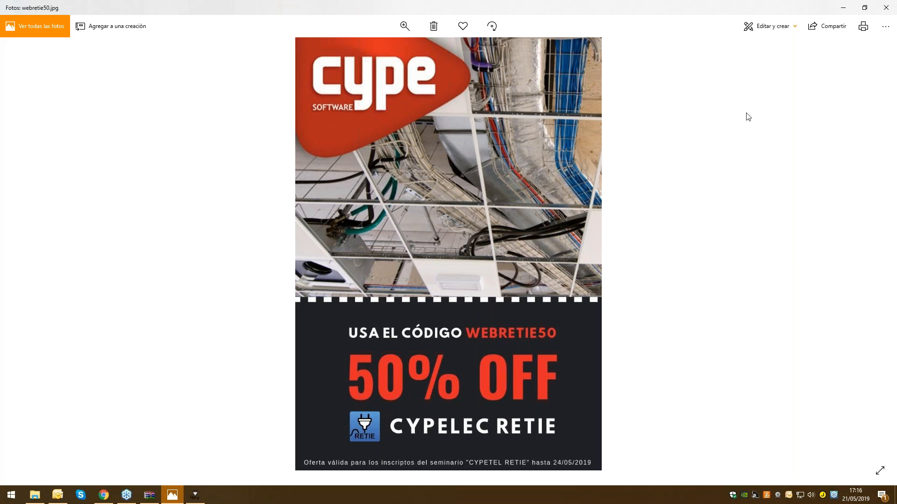
left_click(844, 10)
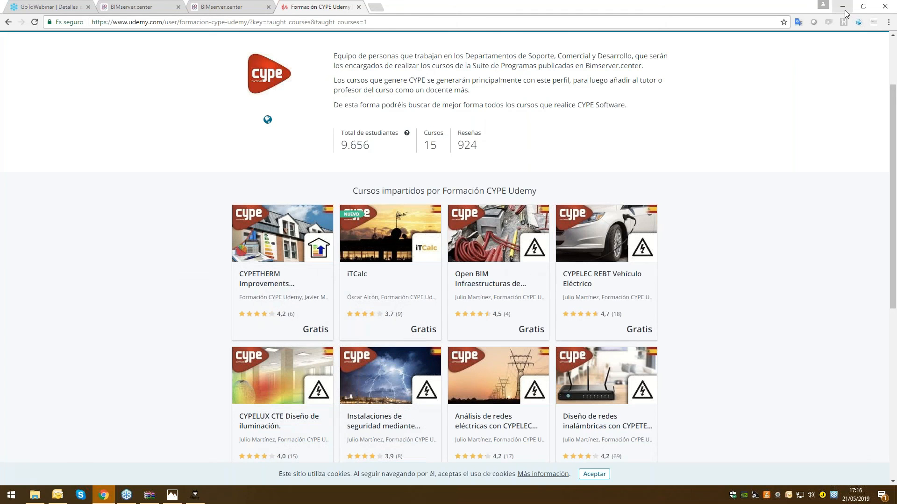
left_click(842, 6)
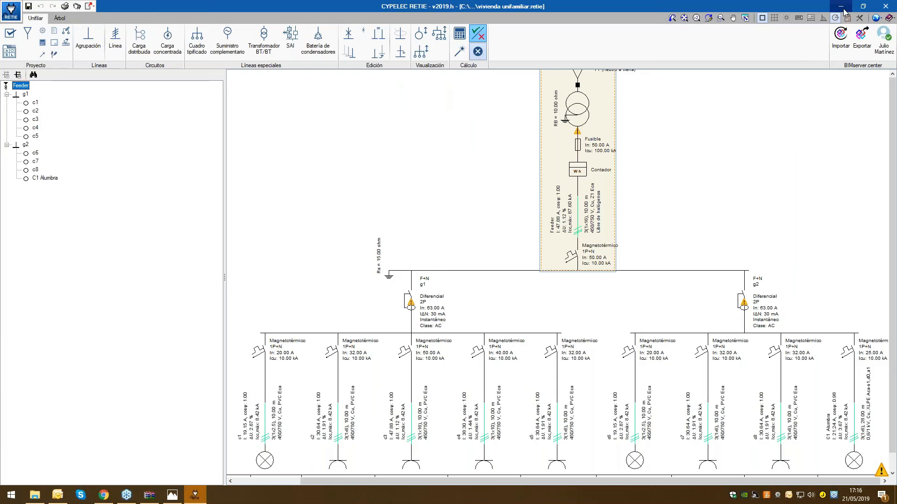
Close CYPELEC RETIE saving the project data, and relaunch it with the recent file vivienda unifamiliar.retie
left_click(882, 9)
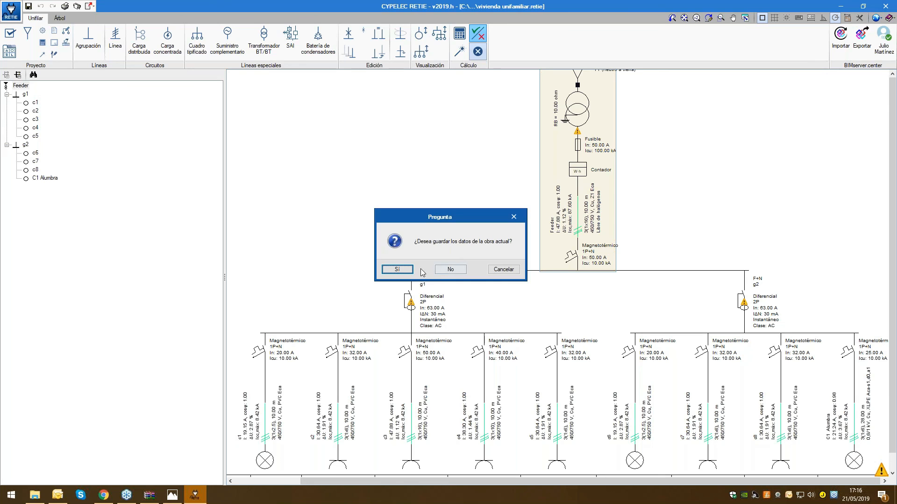
left_click(411, 271)
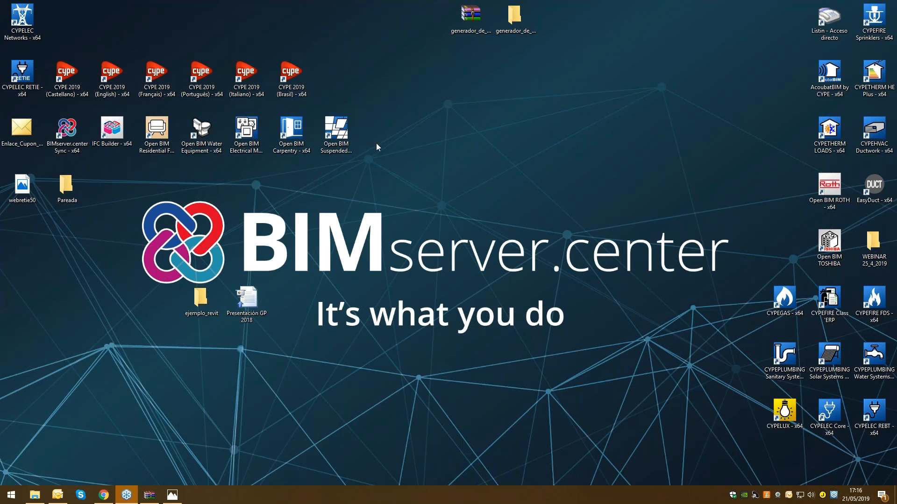
double_click(22, 71)
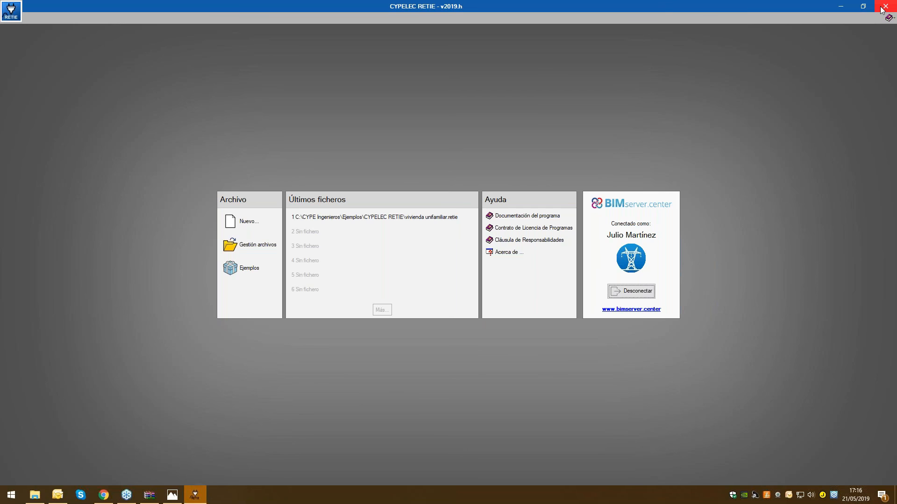
left_click(433, 216)
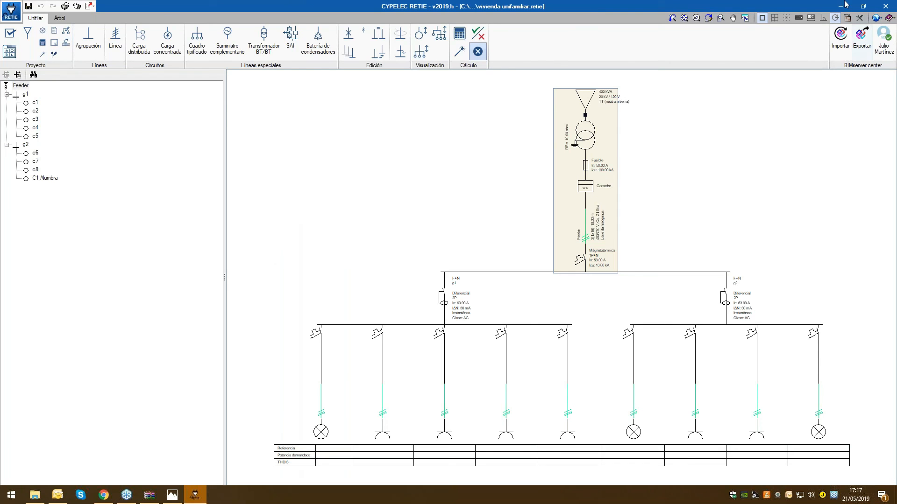
Open the program's About information to view its description and licence details
left_click(876, 18)
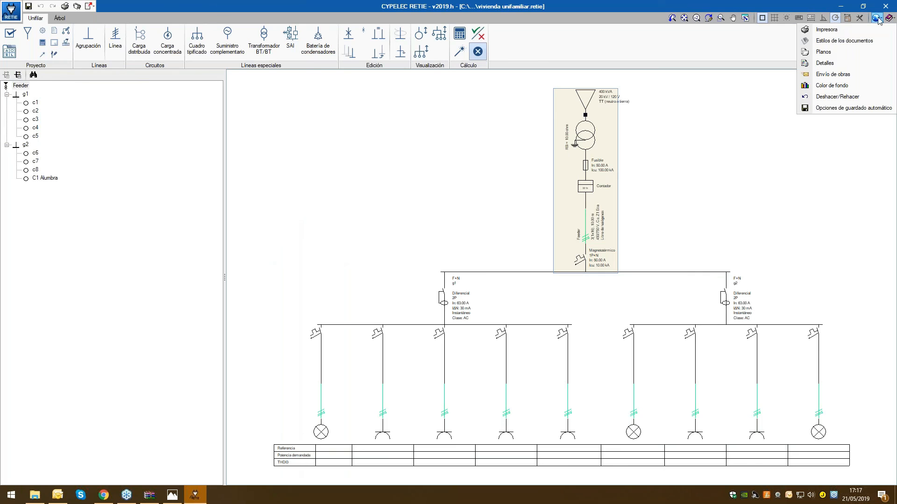
left_click(889, 19)
left_click(787, 183)
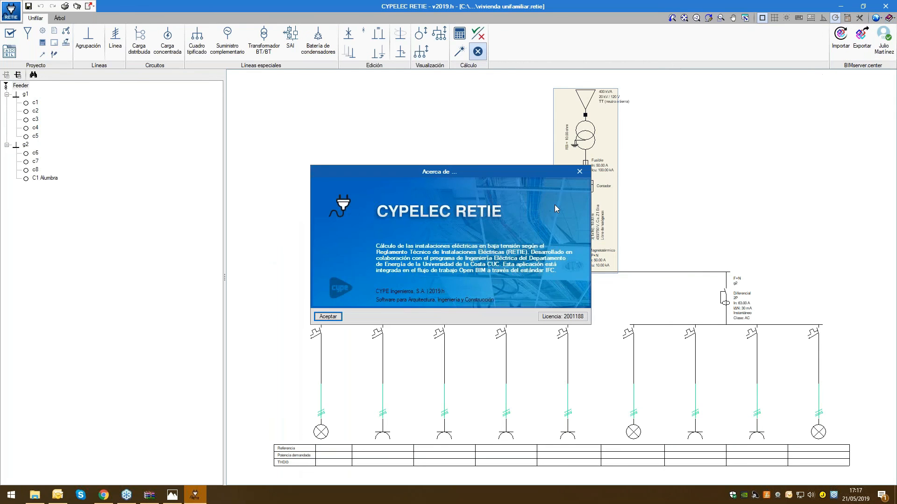